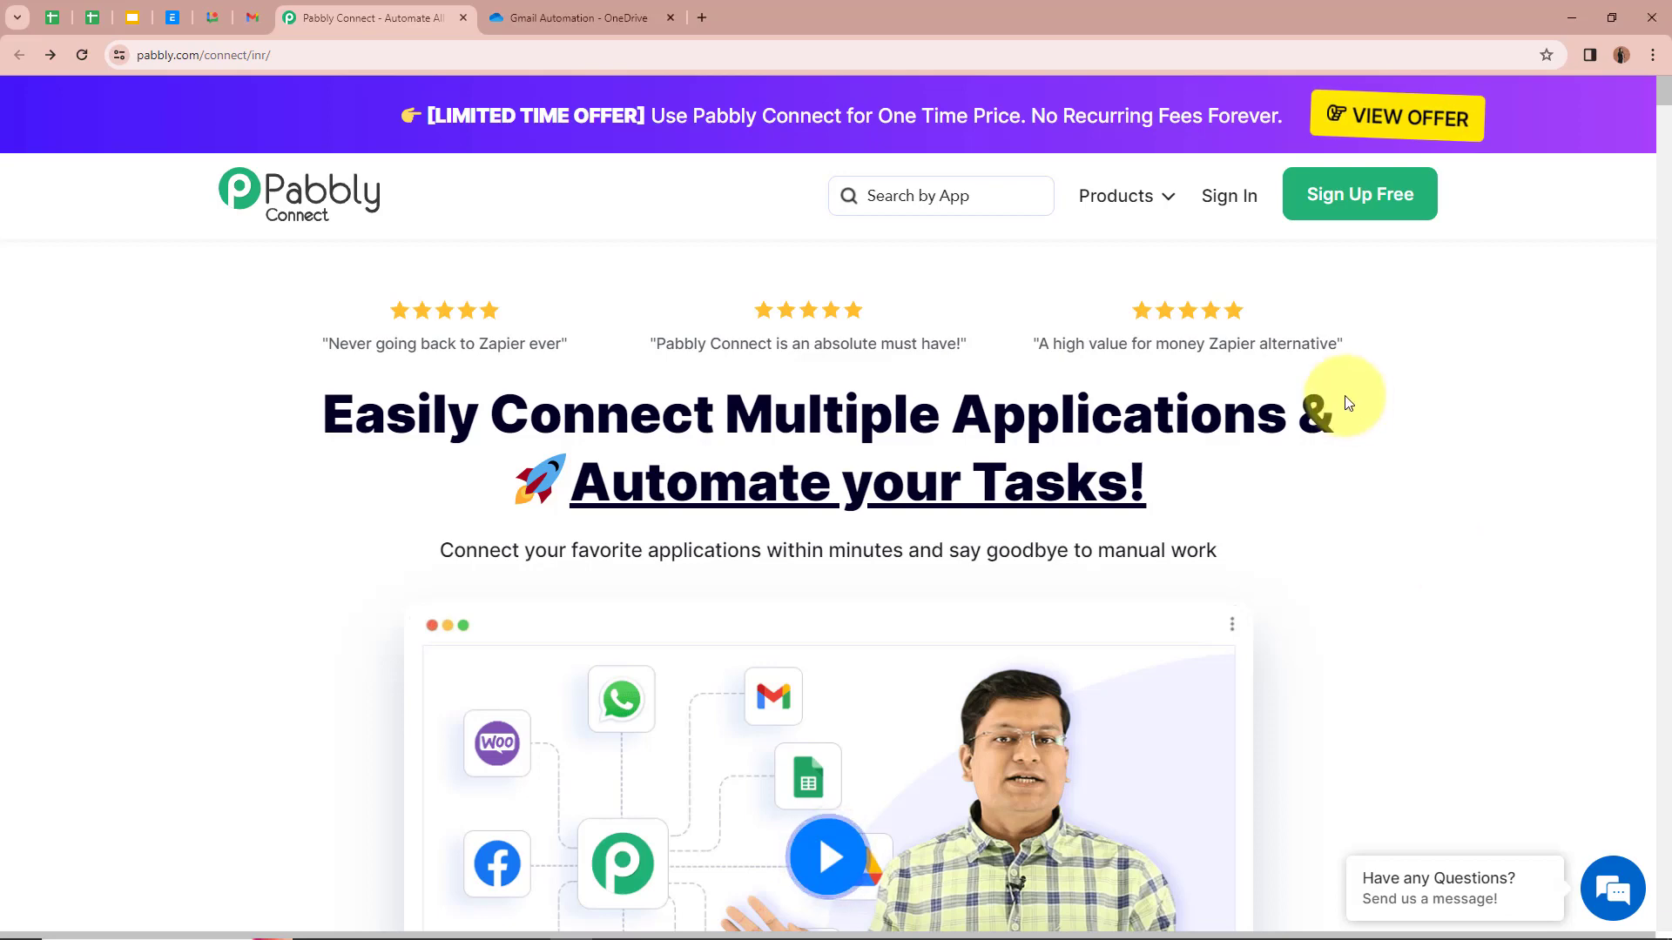
Step: Switch to the OneDrive Gmail Automation folder holding SolarBrite Quotation.pdf
left_click(551, 12)
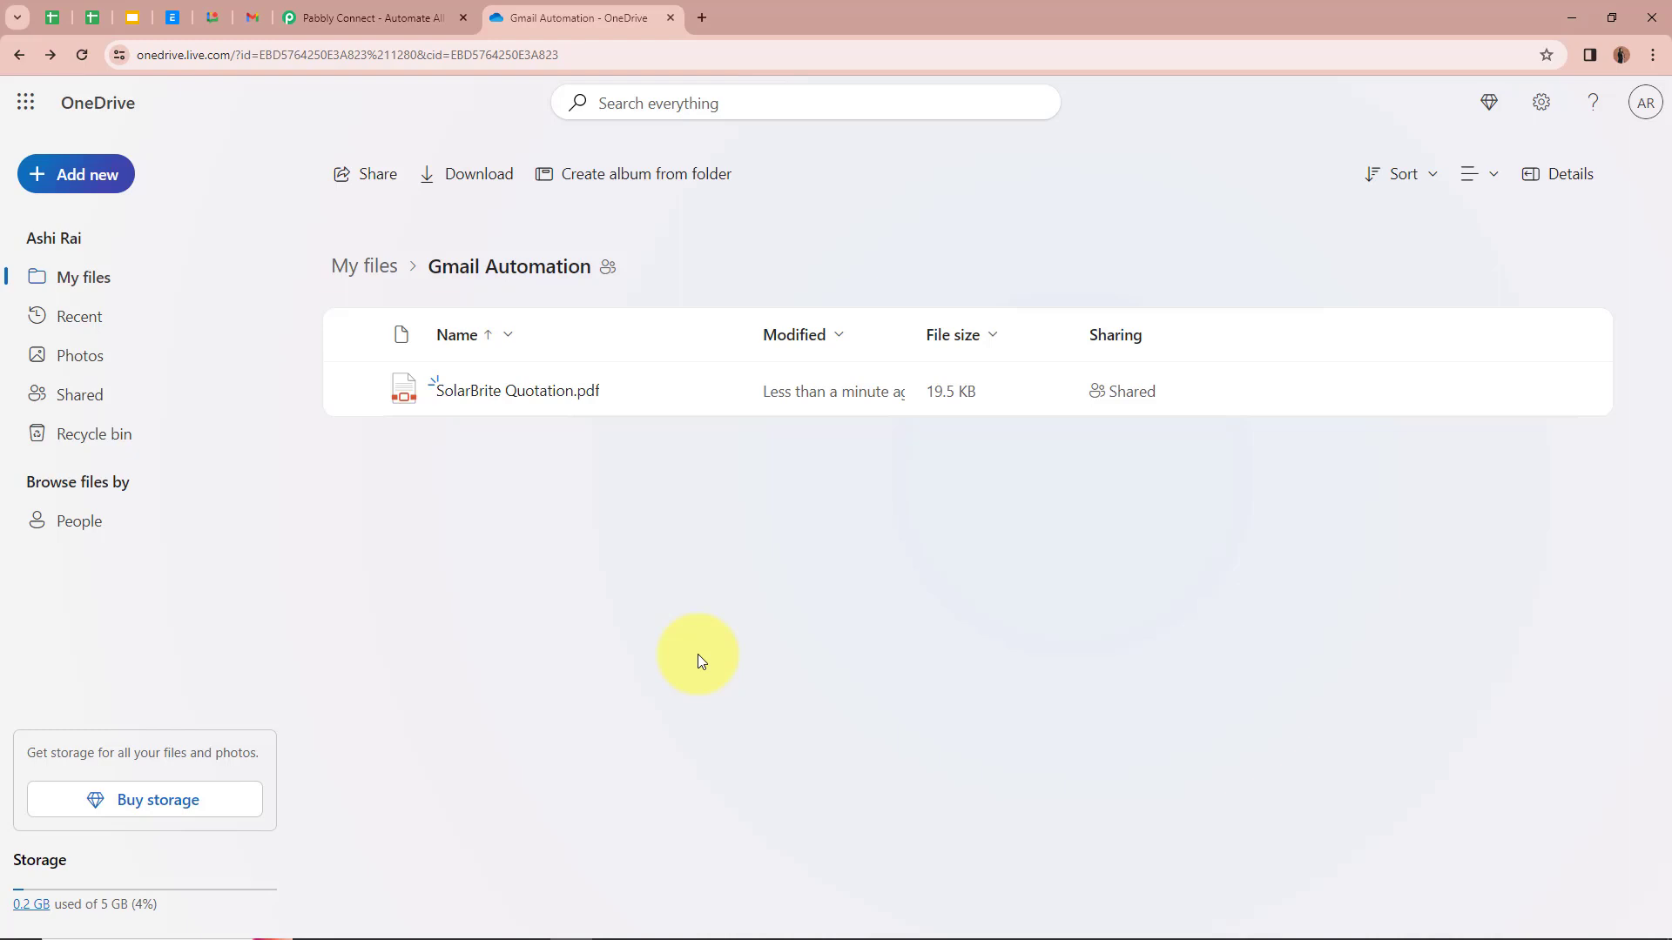
Step: Switch to Gmail to view the 'Notification: File Uploaded to OneDrive Folder' email
left_click(251, 19)
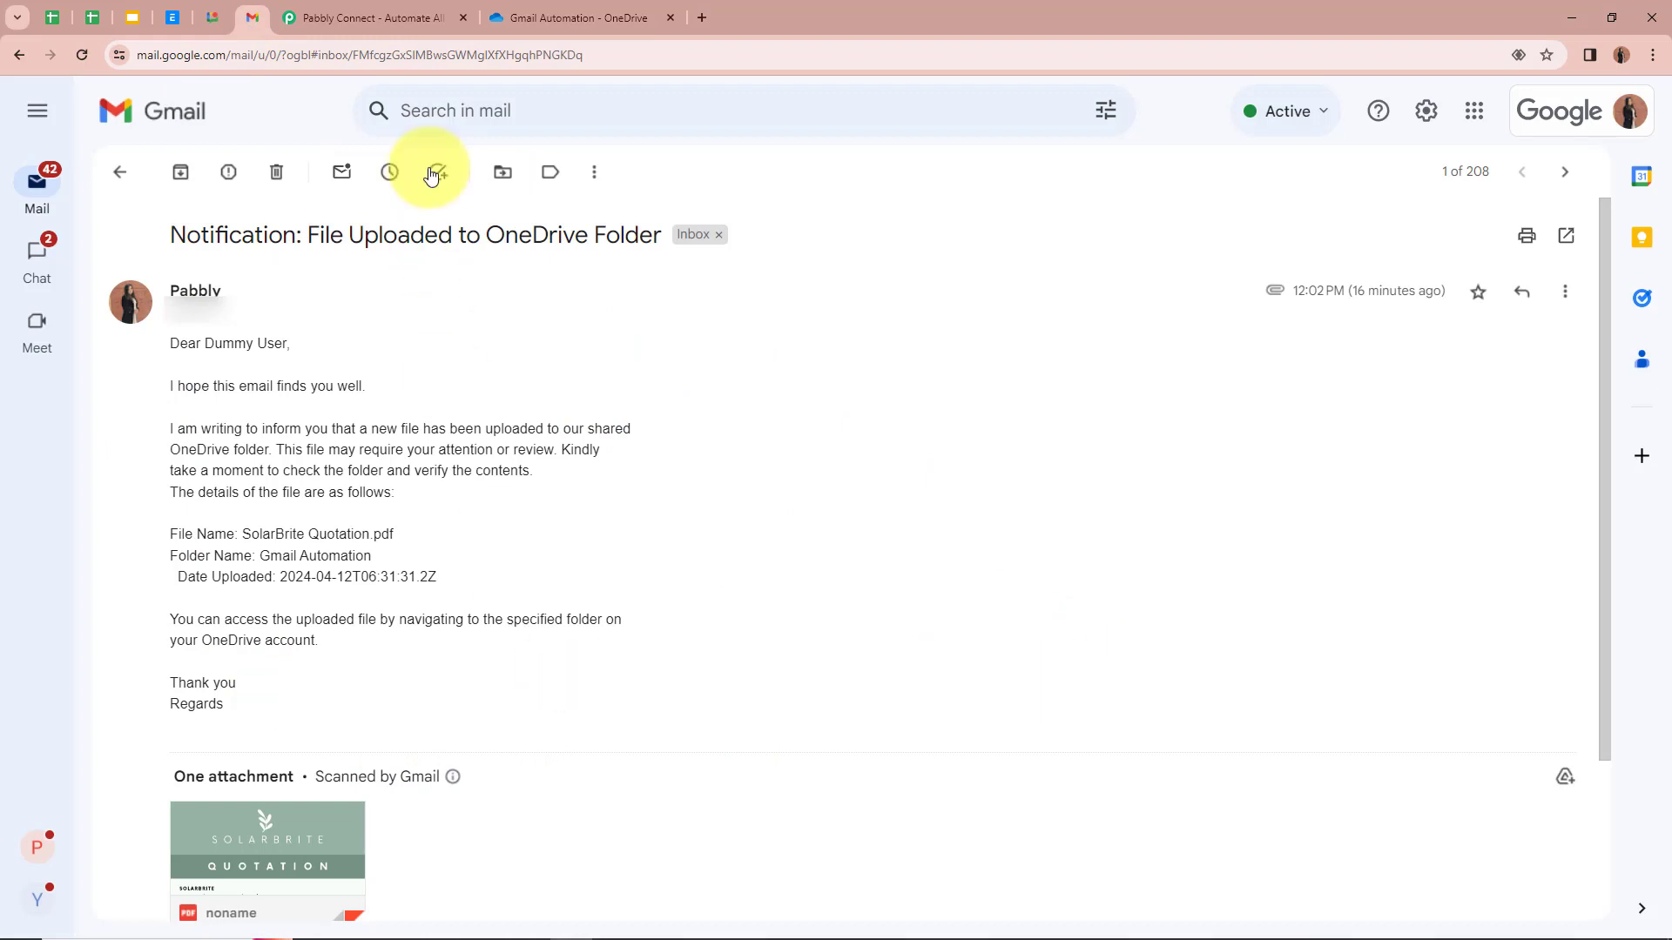
Step: Return to the Pabbly Connect homepage tab
left_click(383, 17)
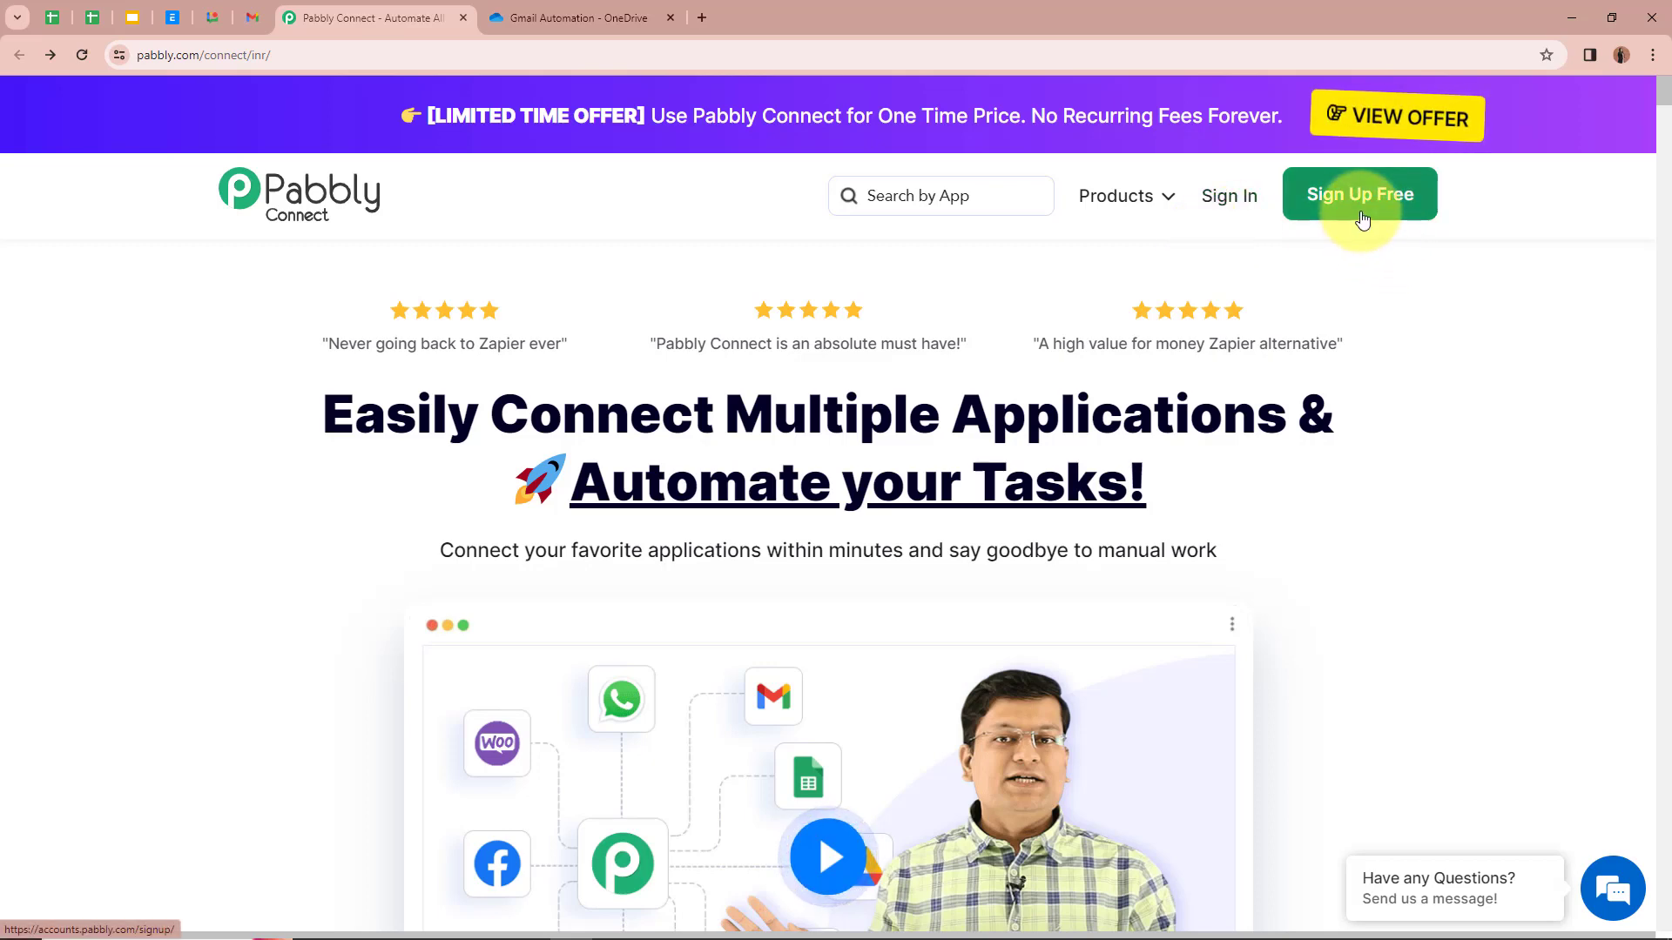
Step: Sign in and choose Access Now for Pabbly Connect on the All Pabbly Apps page
left_click(1242, 207)
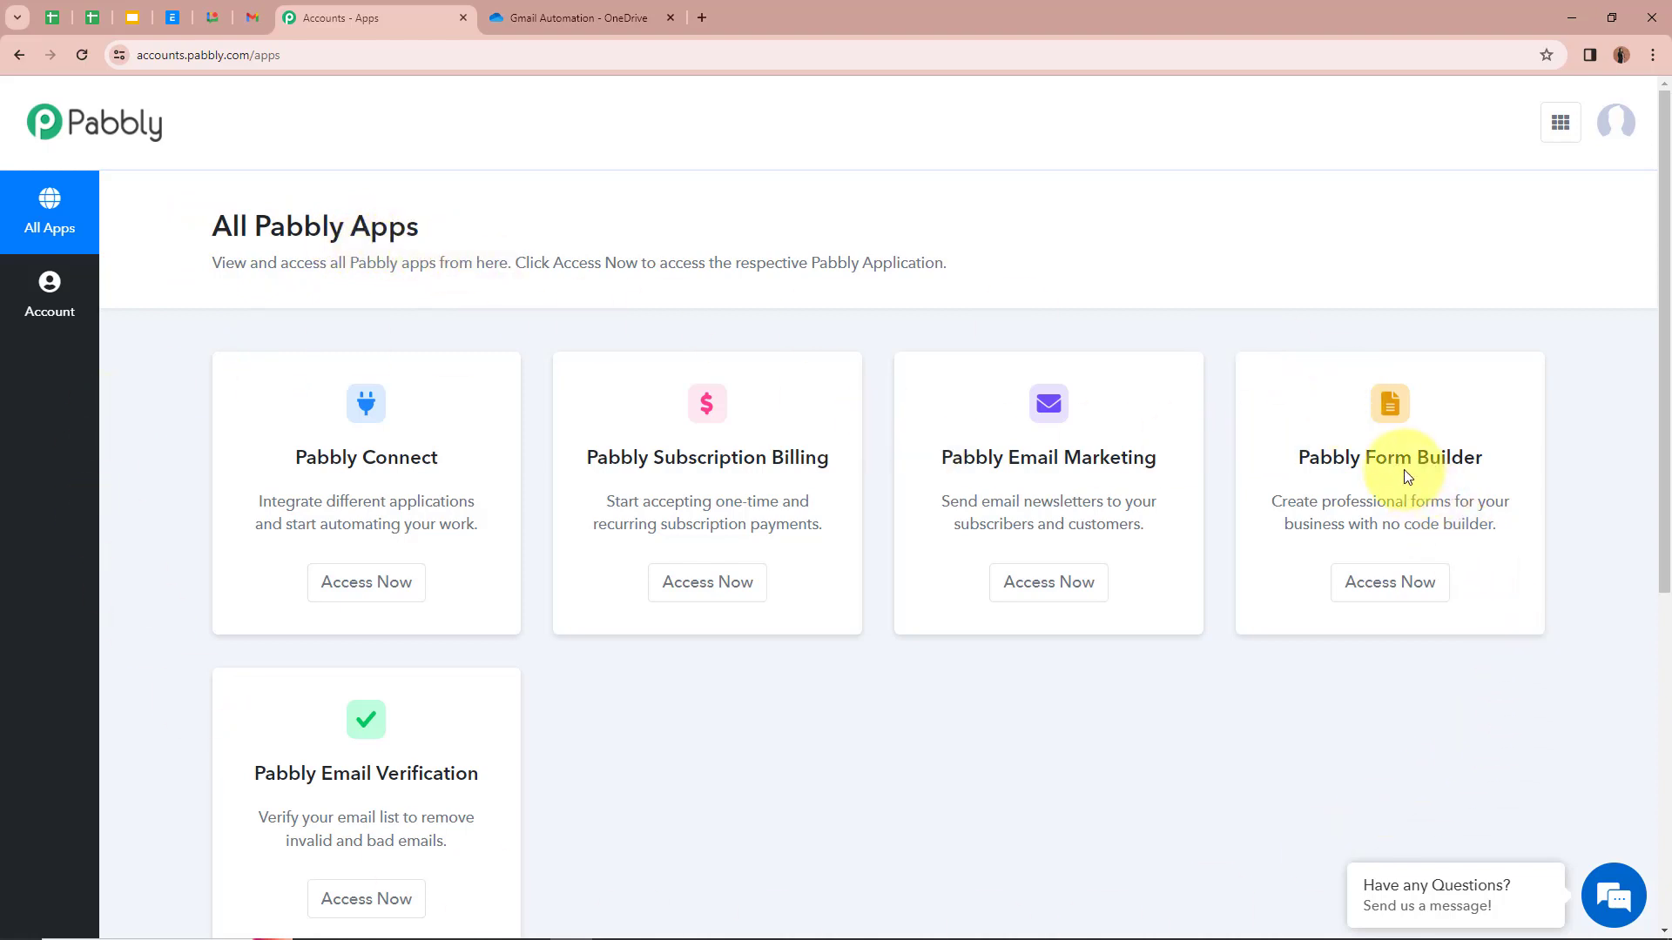
left_click(371, 582)
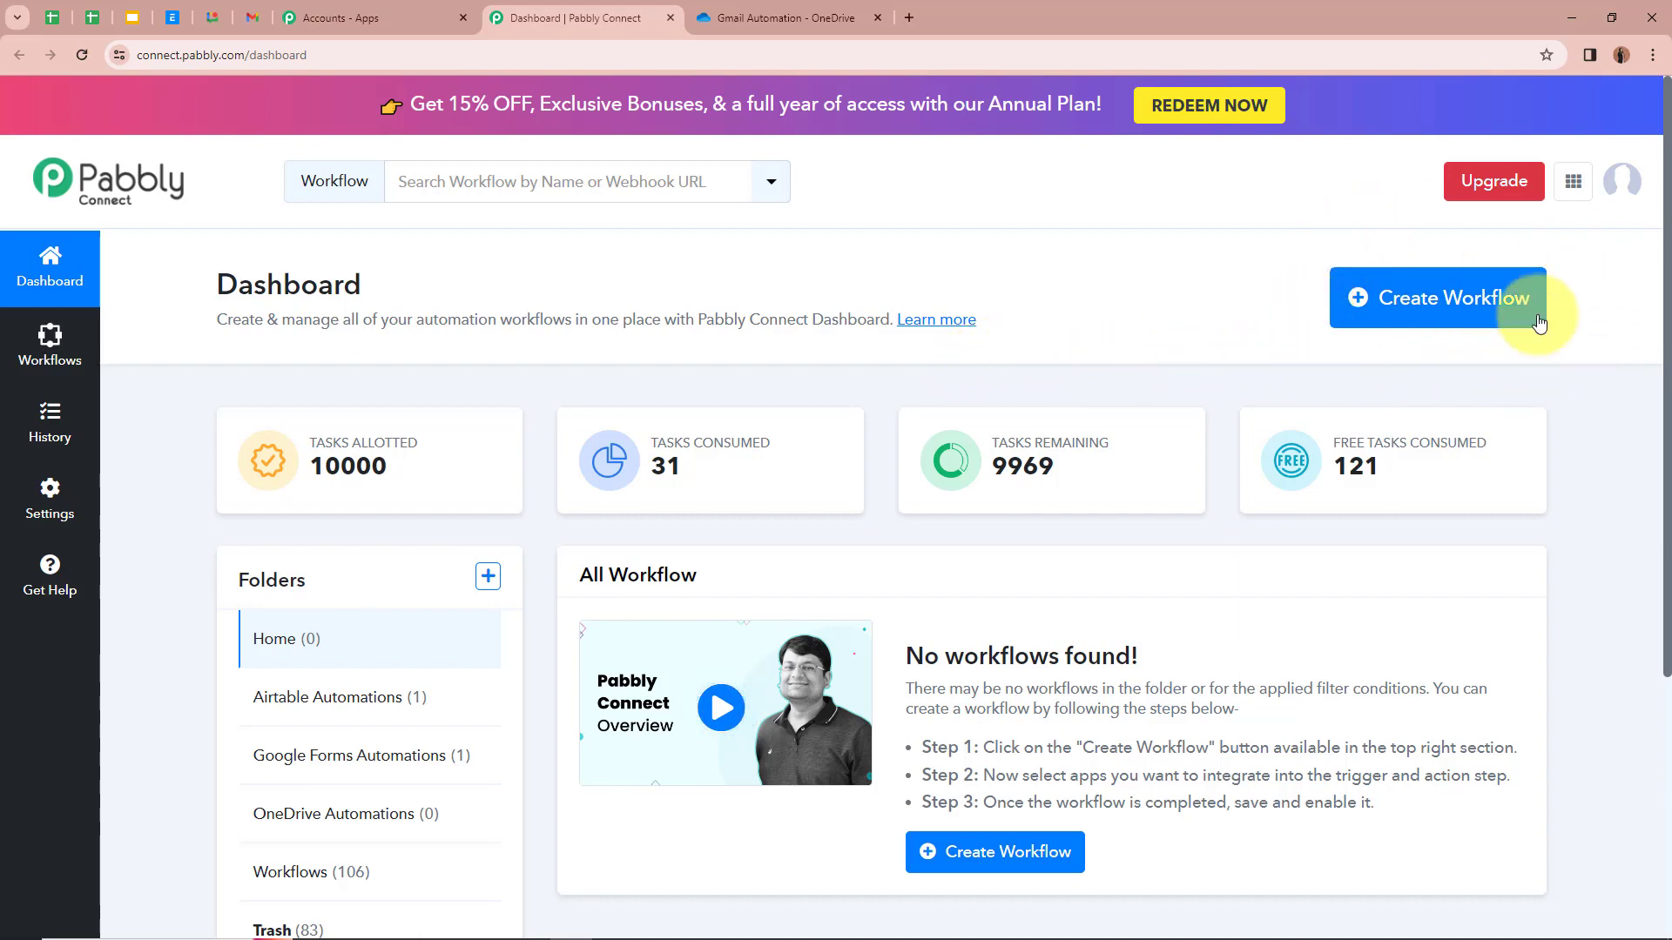
Step: Create workflow 'Get Email Notification for New Files Uploaded in OneDrive' in the OneDrive Automations folder
left_click(1479, 301)
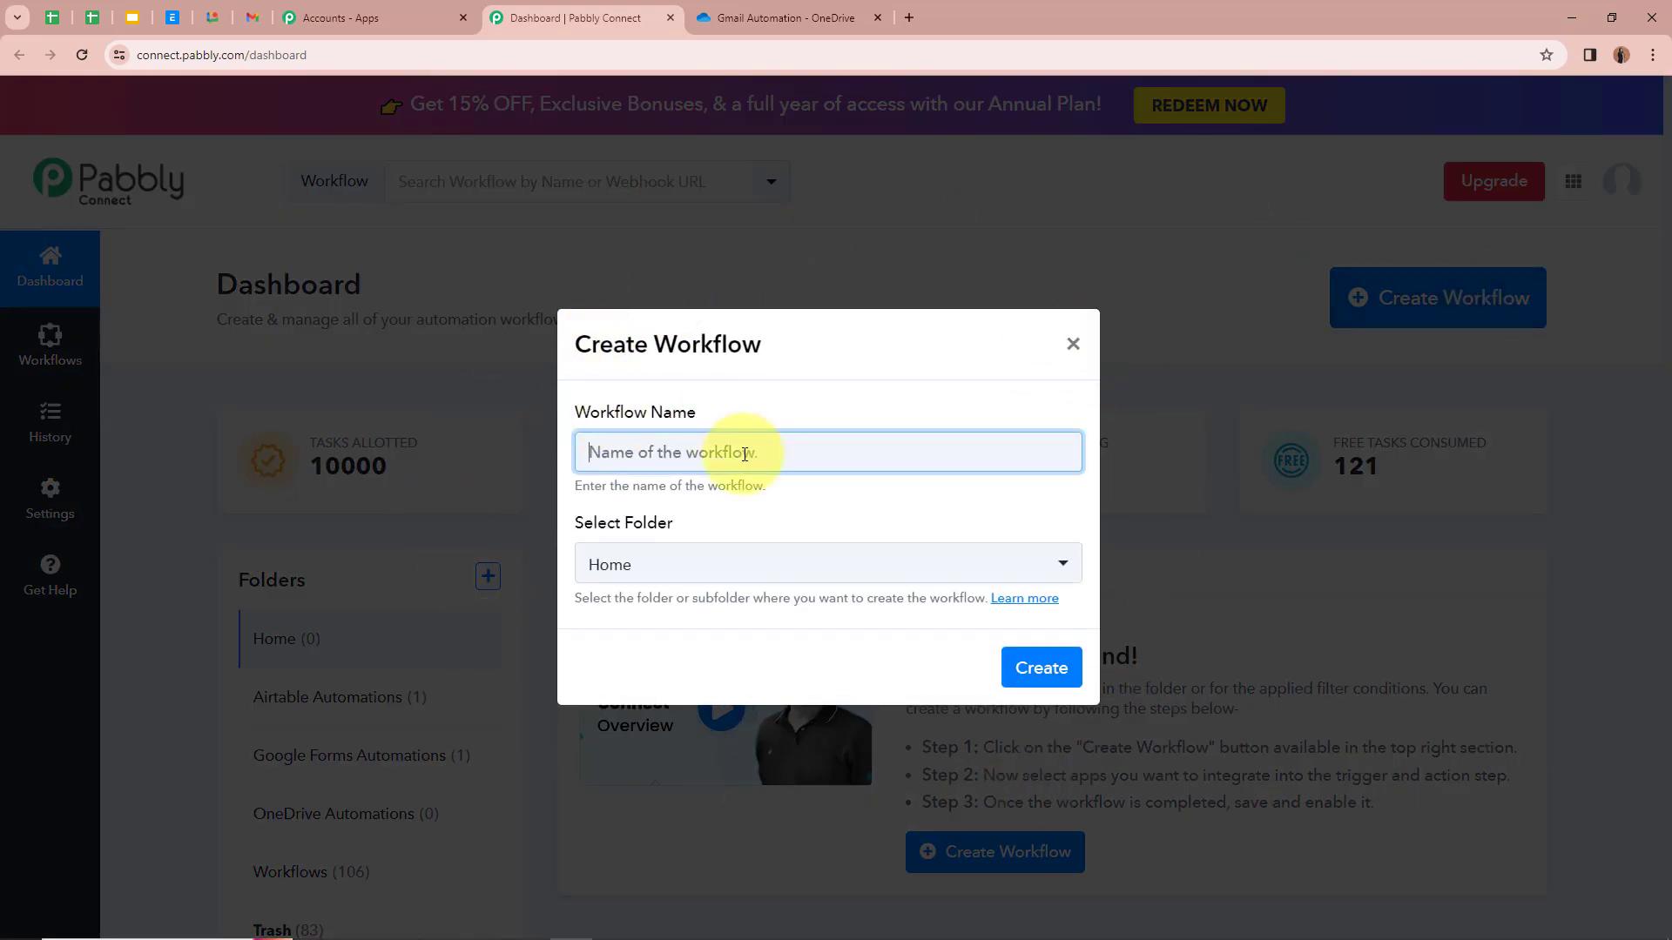
type("Get Email Notification for New Files Uploaded in OneDrive")
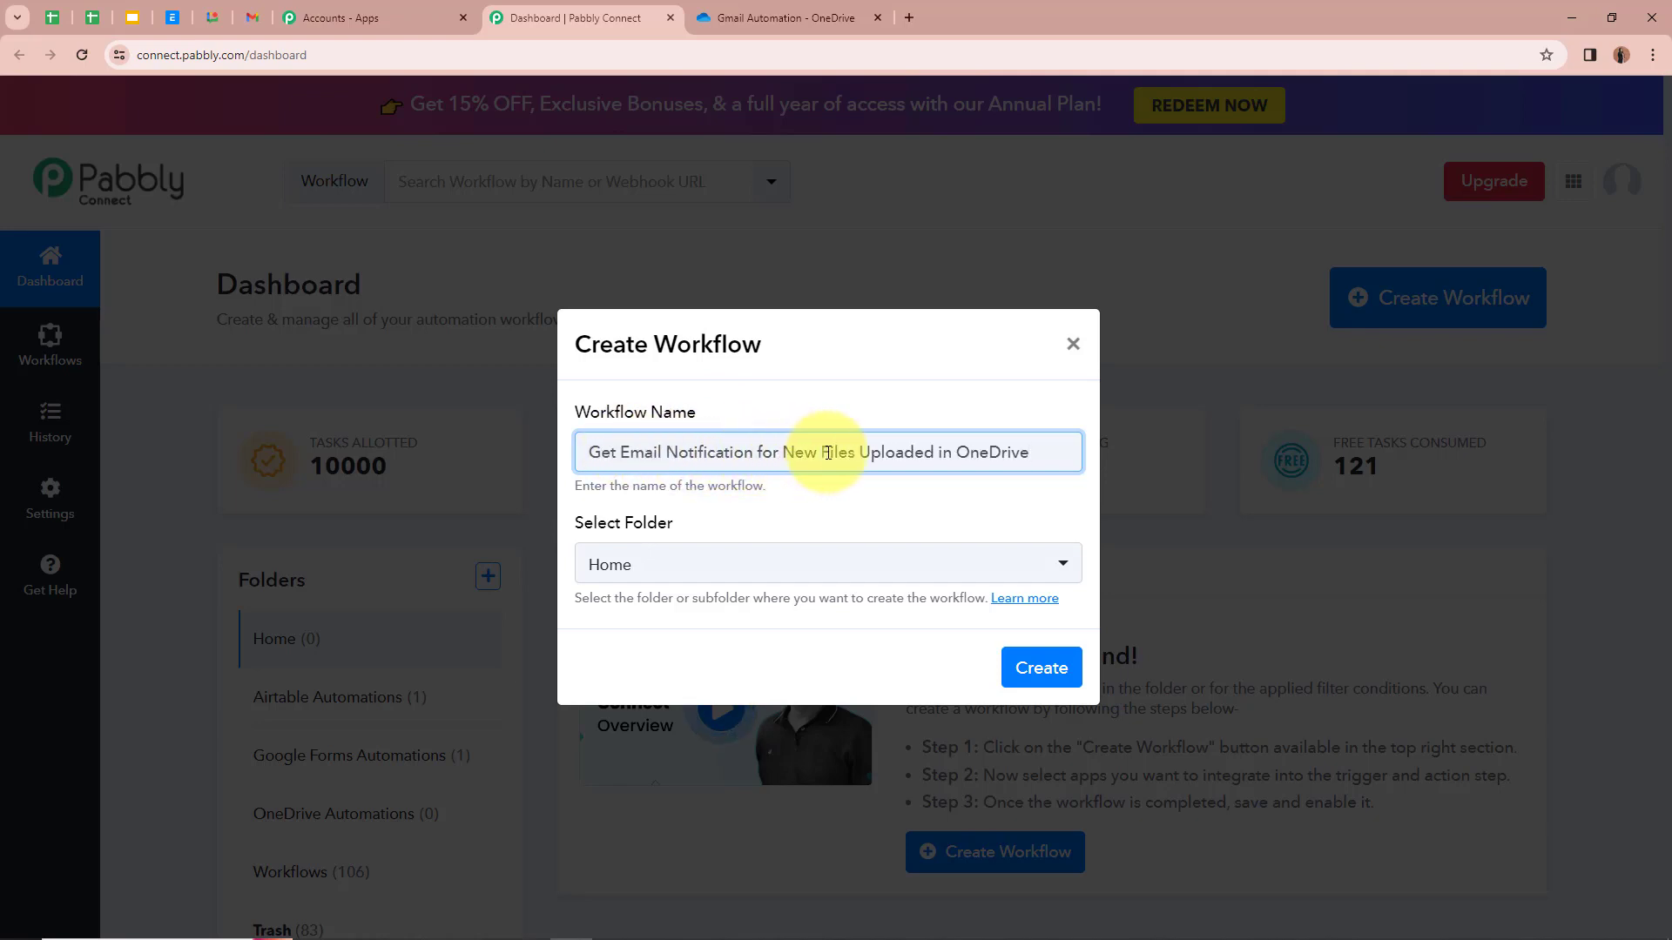
left_click(986, 482)
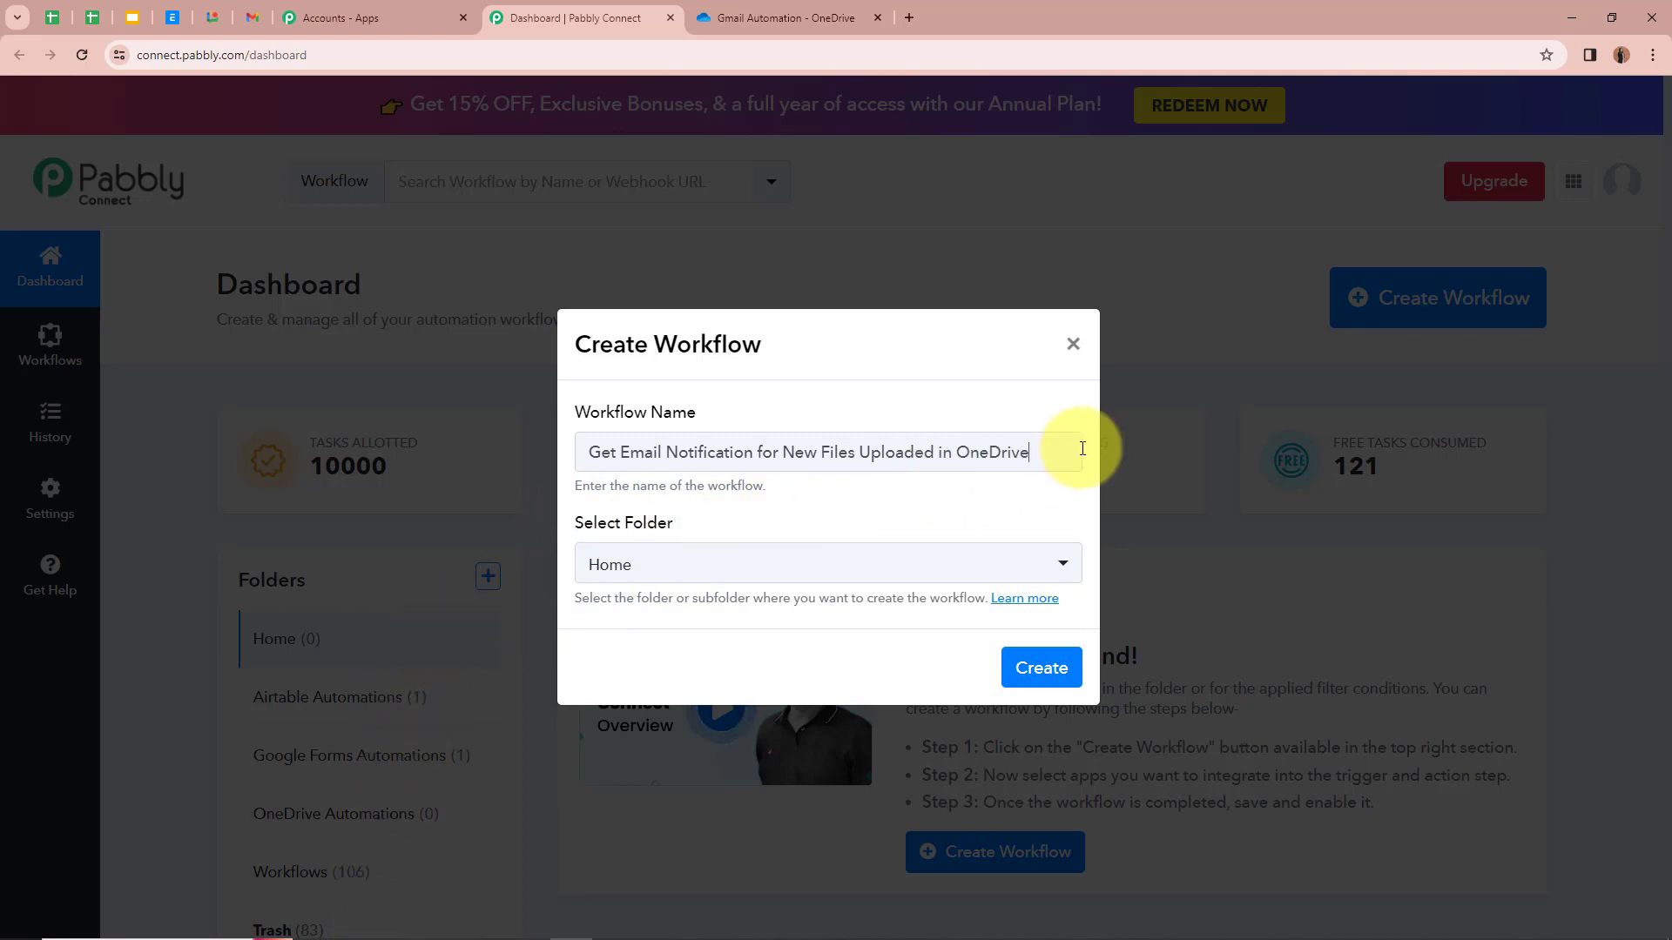
left_click_drag(1080, 450, 534, 453)
left_click(862, 511)
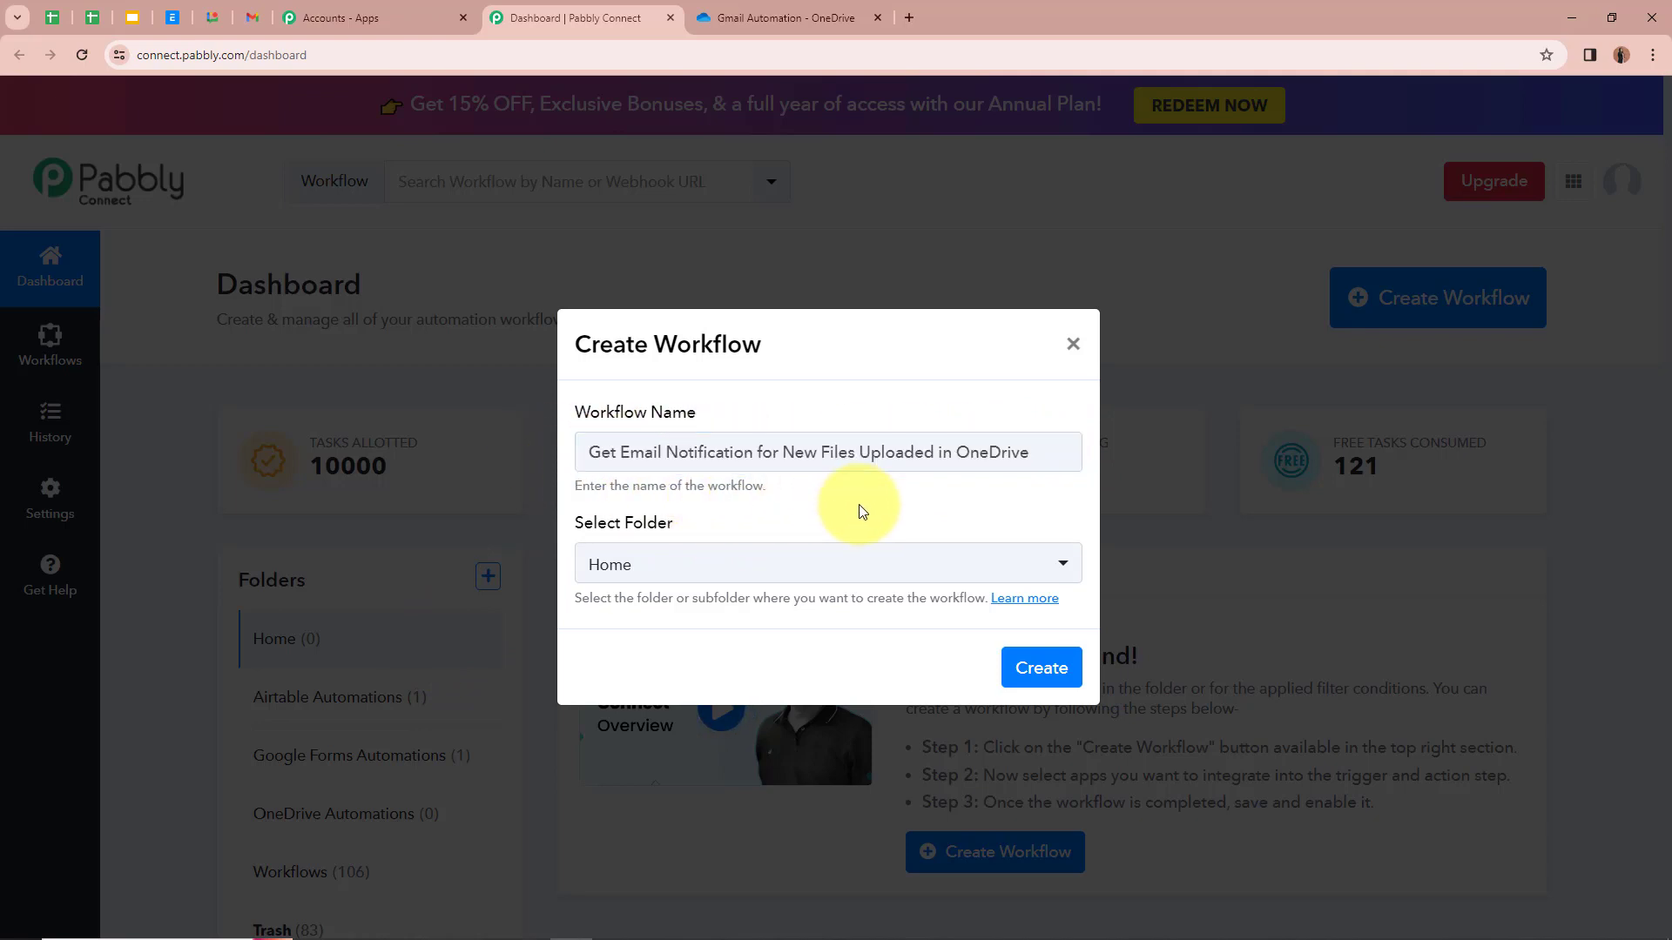
left_click(1057, 575)
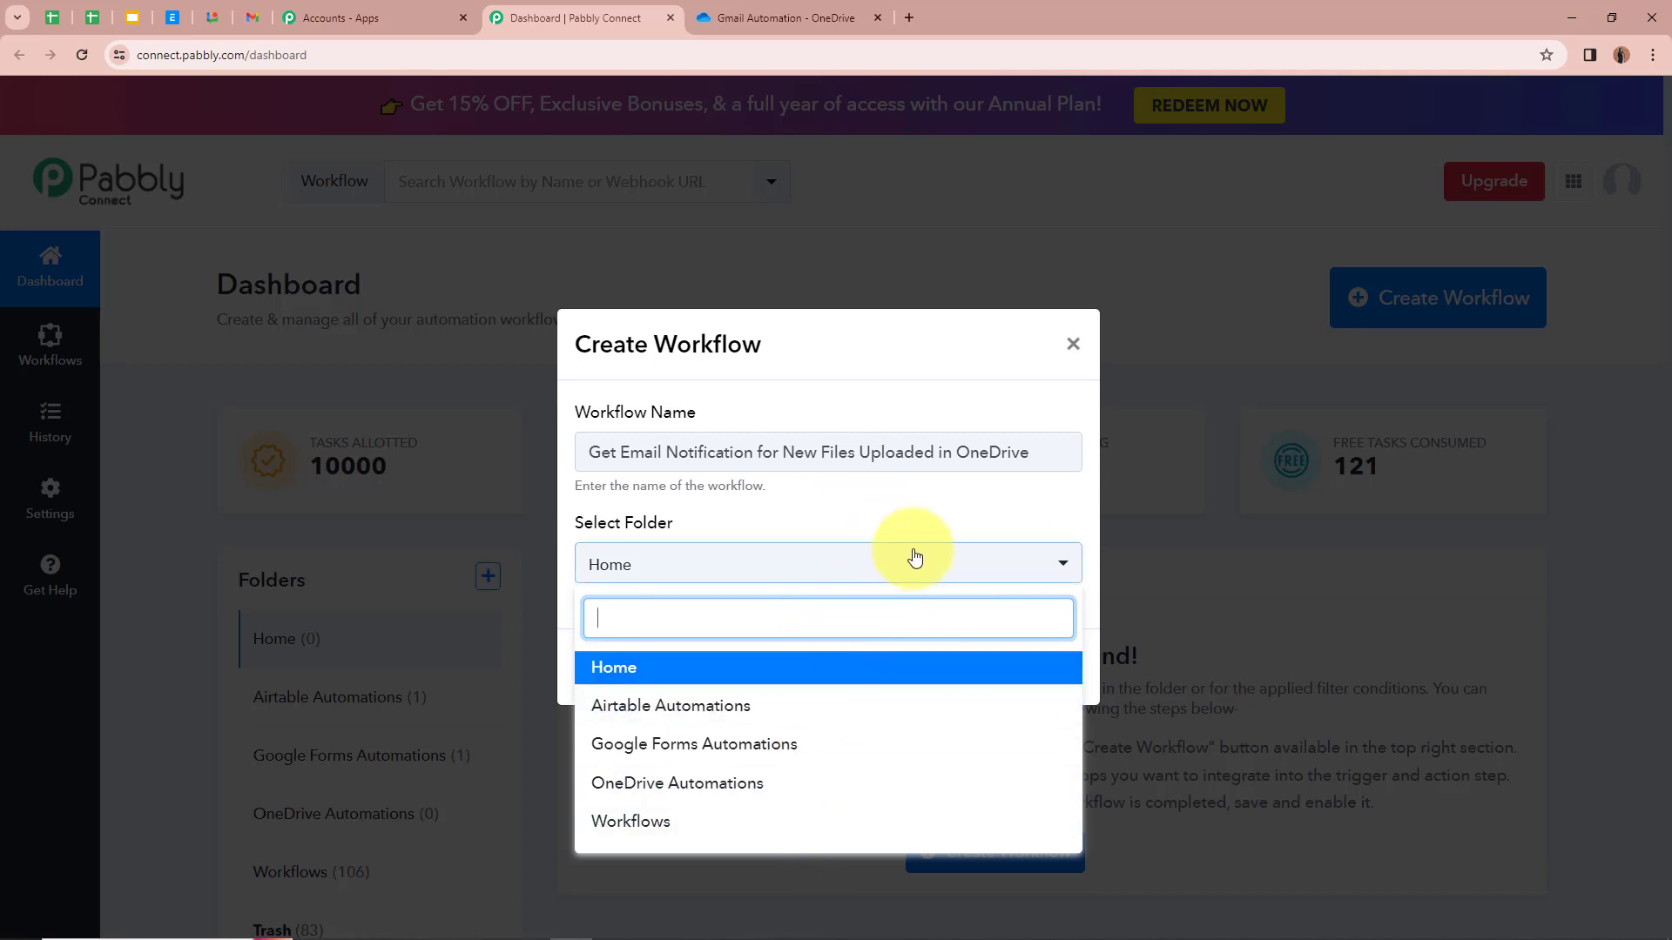
left_click(828, 800)
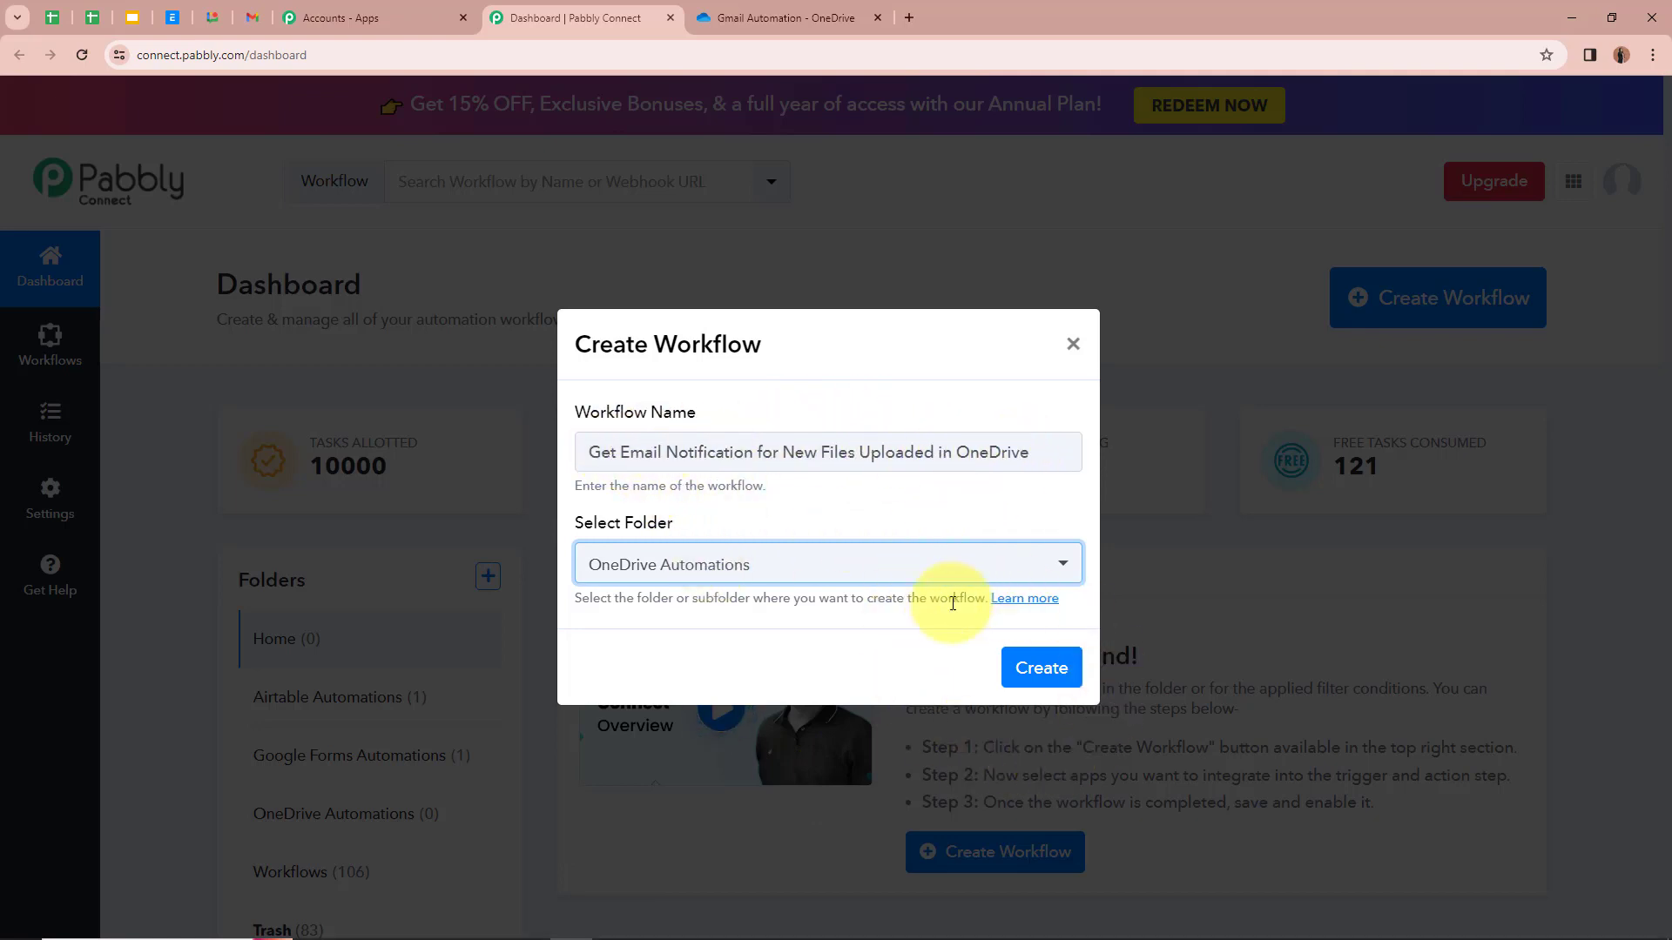
left_click(1027, 667)
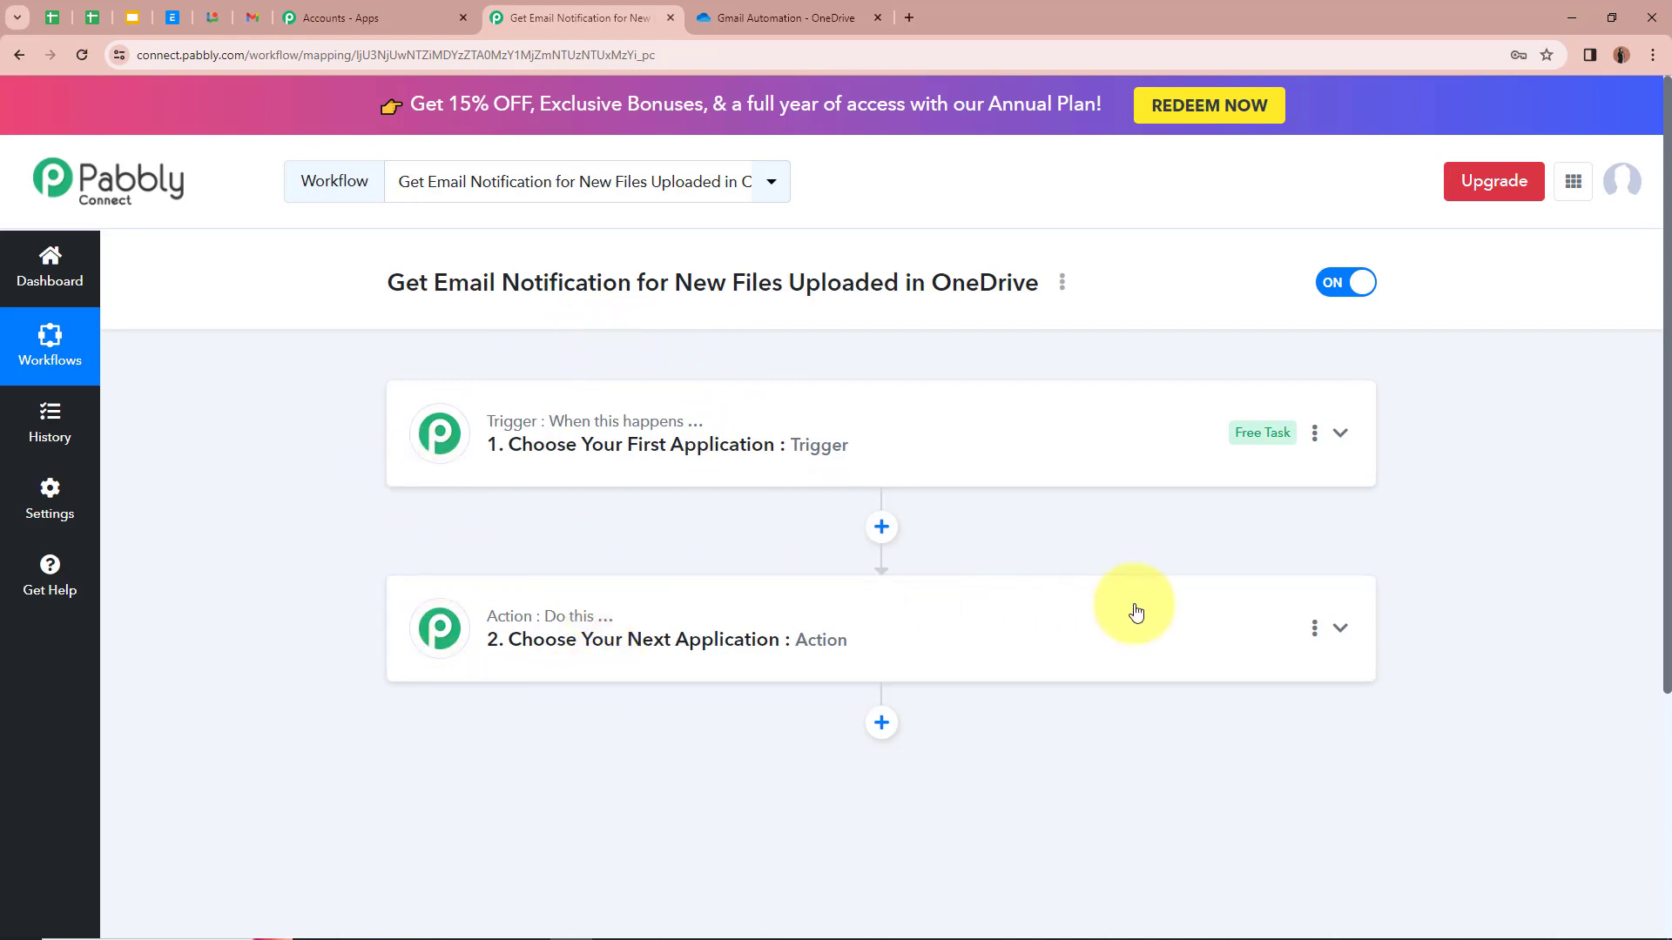
Step: Set the trigger app to Microsoft OneDrive with New File as the trigger event
left_click(1328, 449)
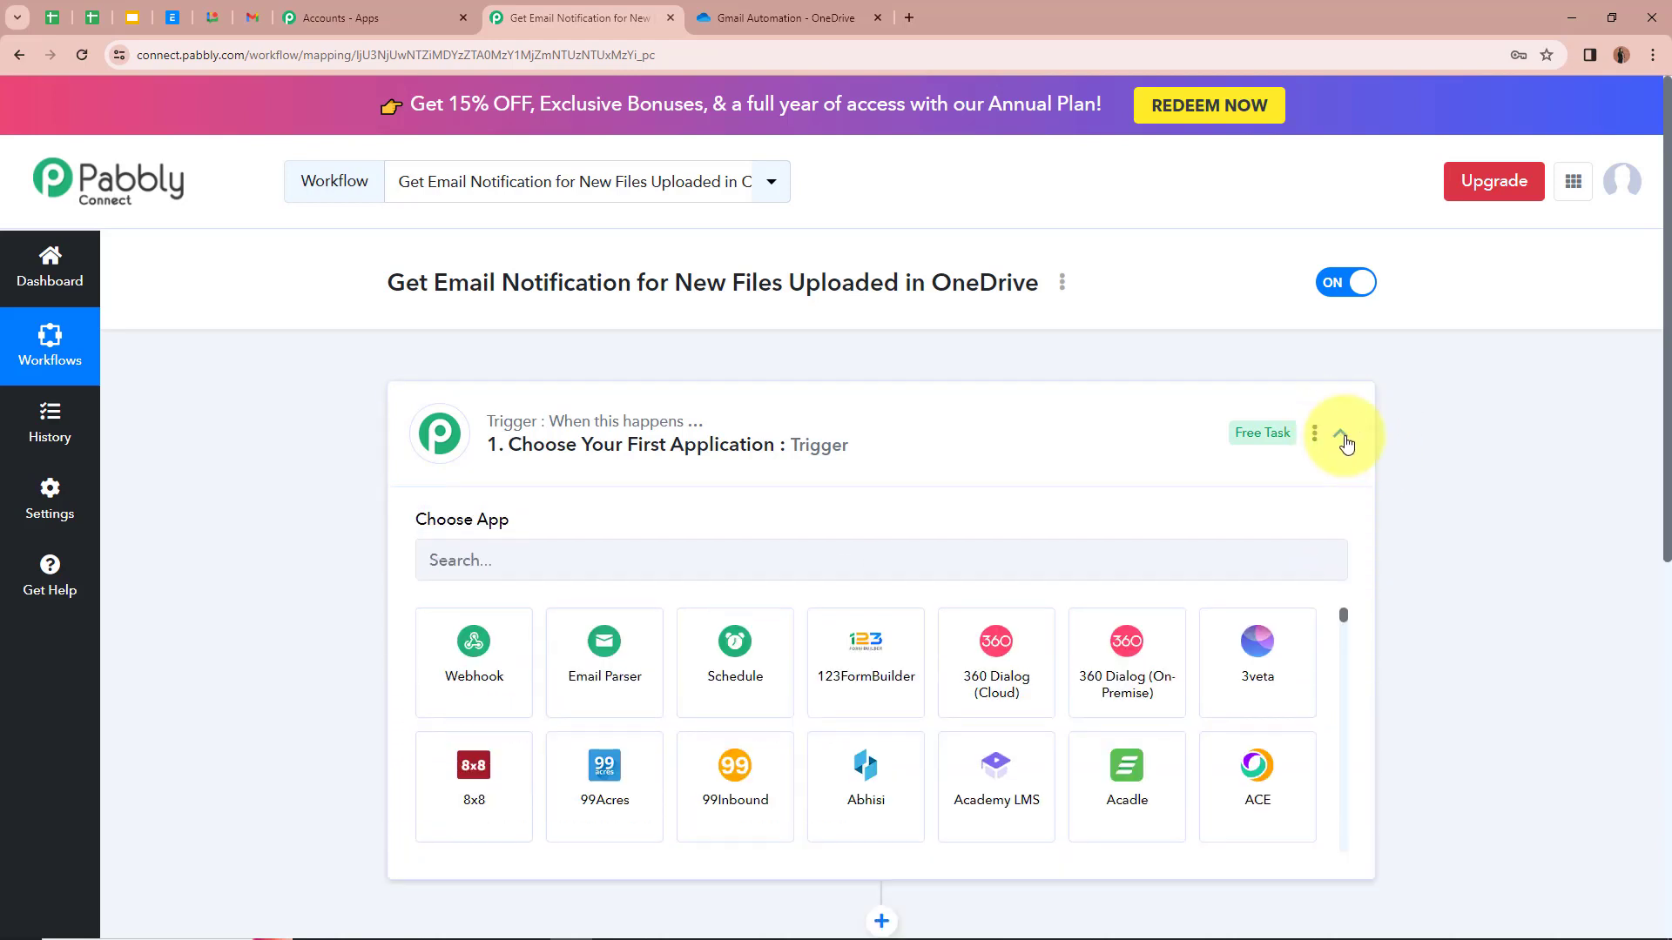
left_click(586, 561)
type("O")
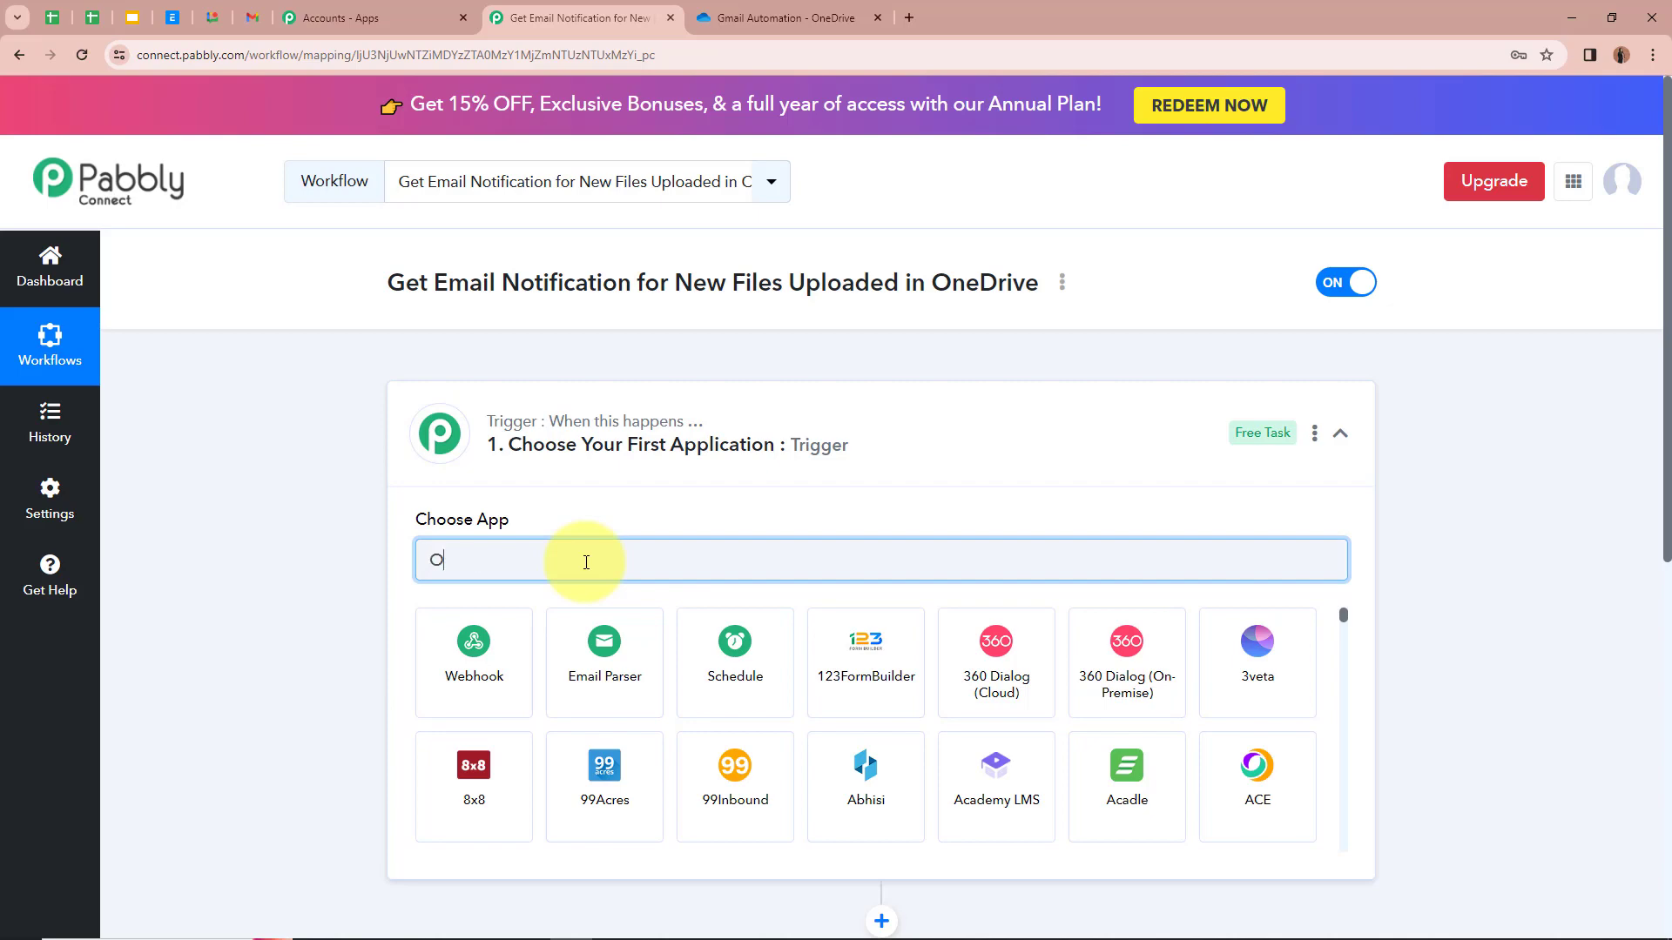
type("neD")
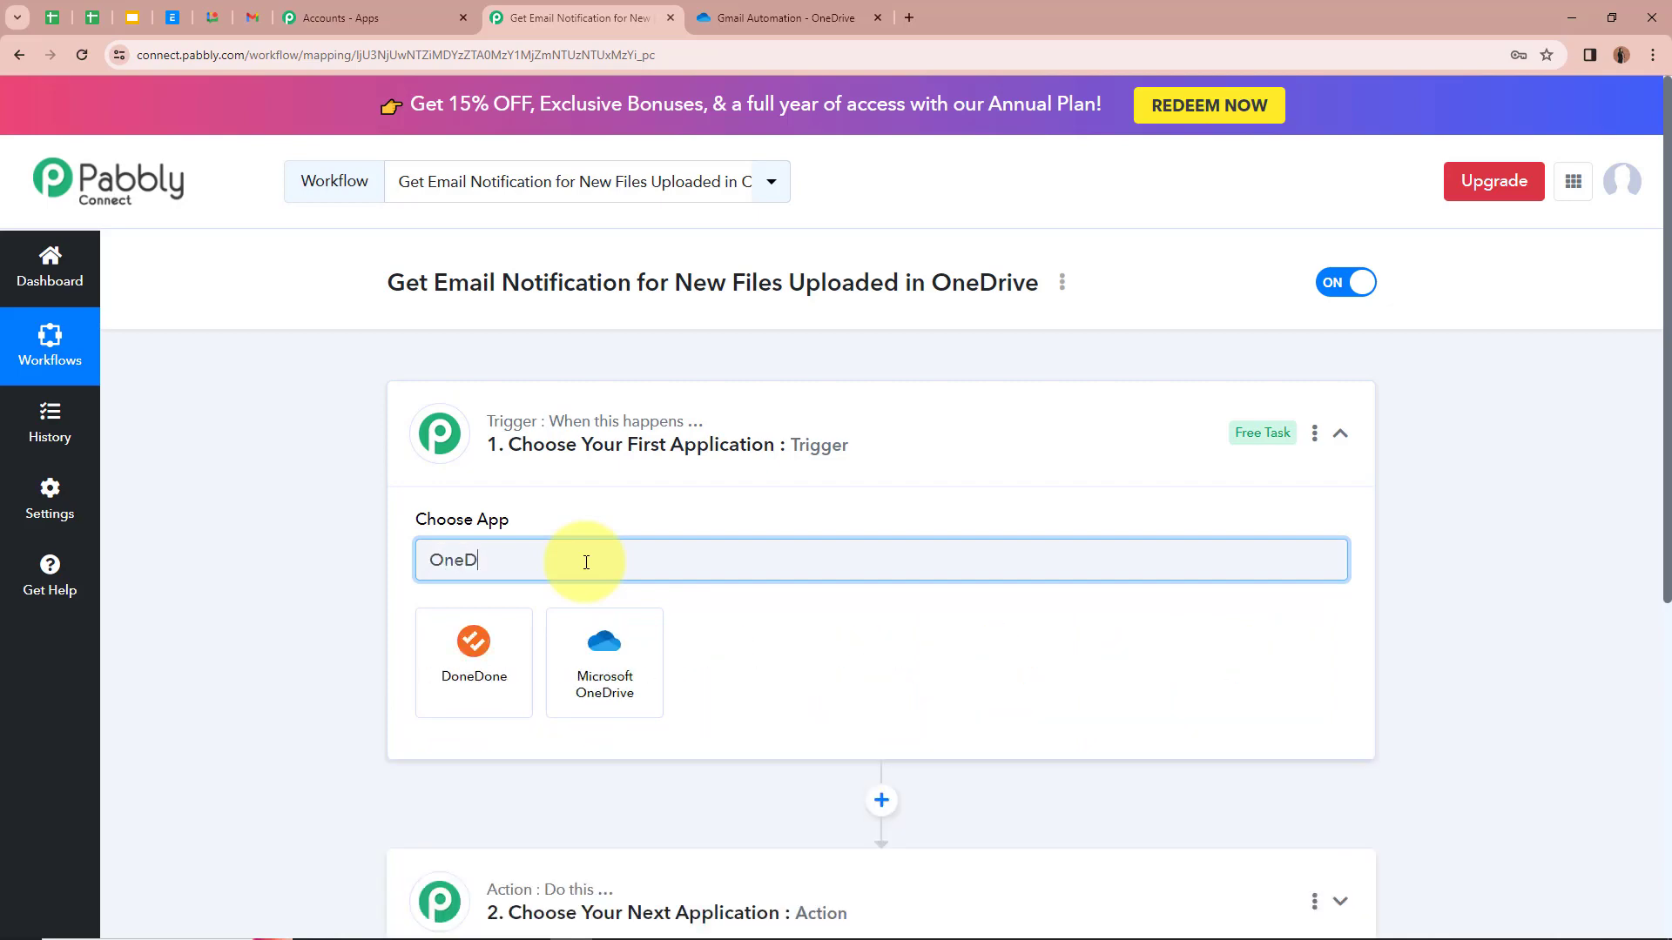
left_click(607, 629)
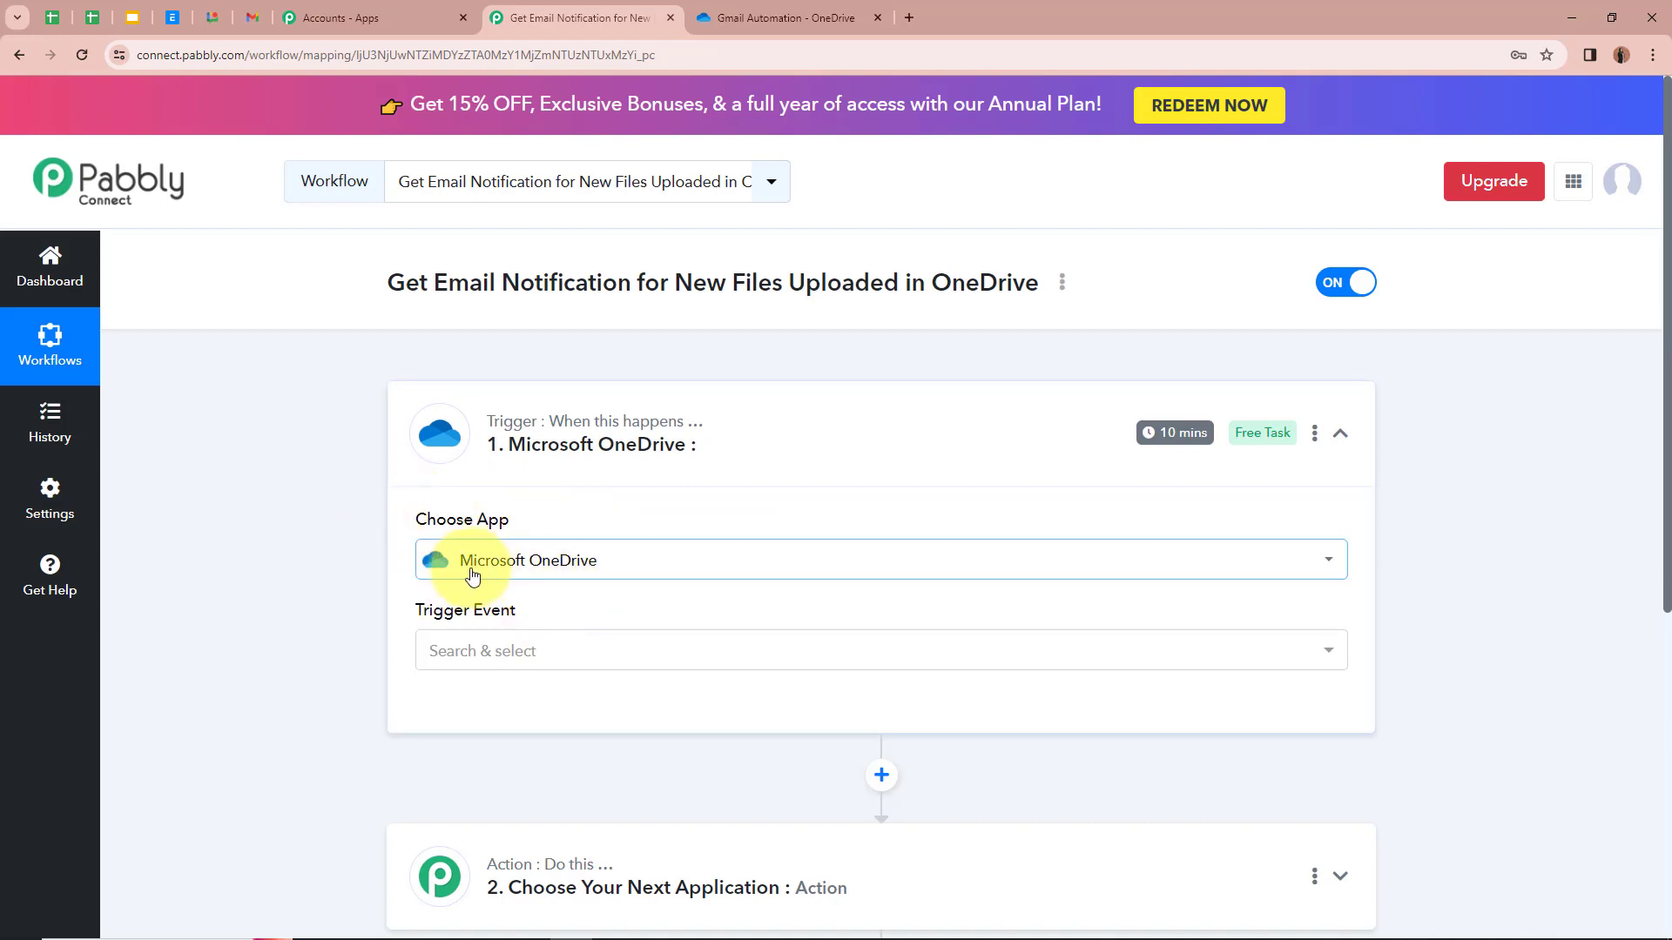
left_click(657, 666)
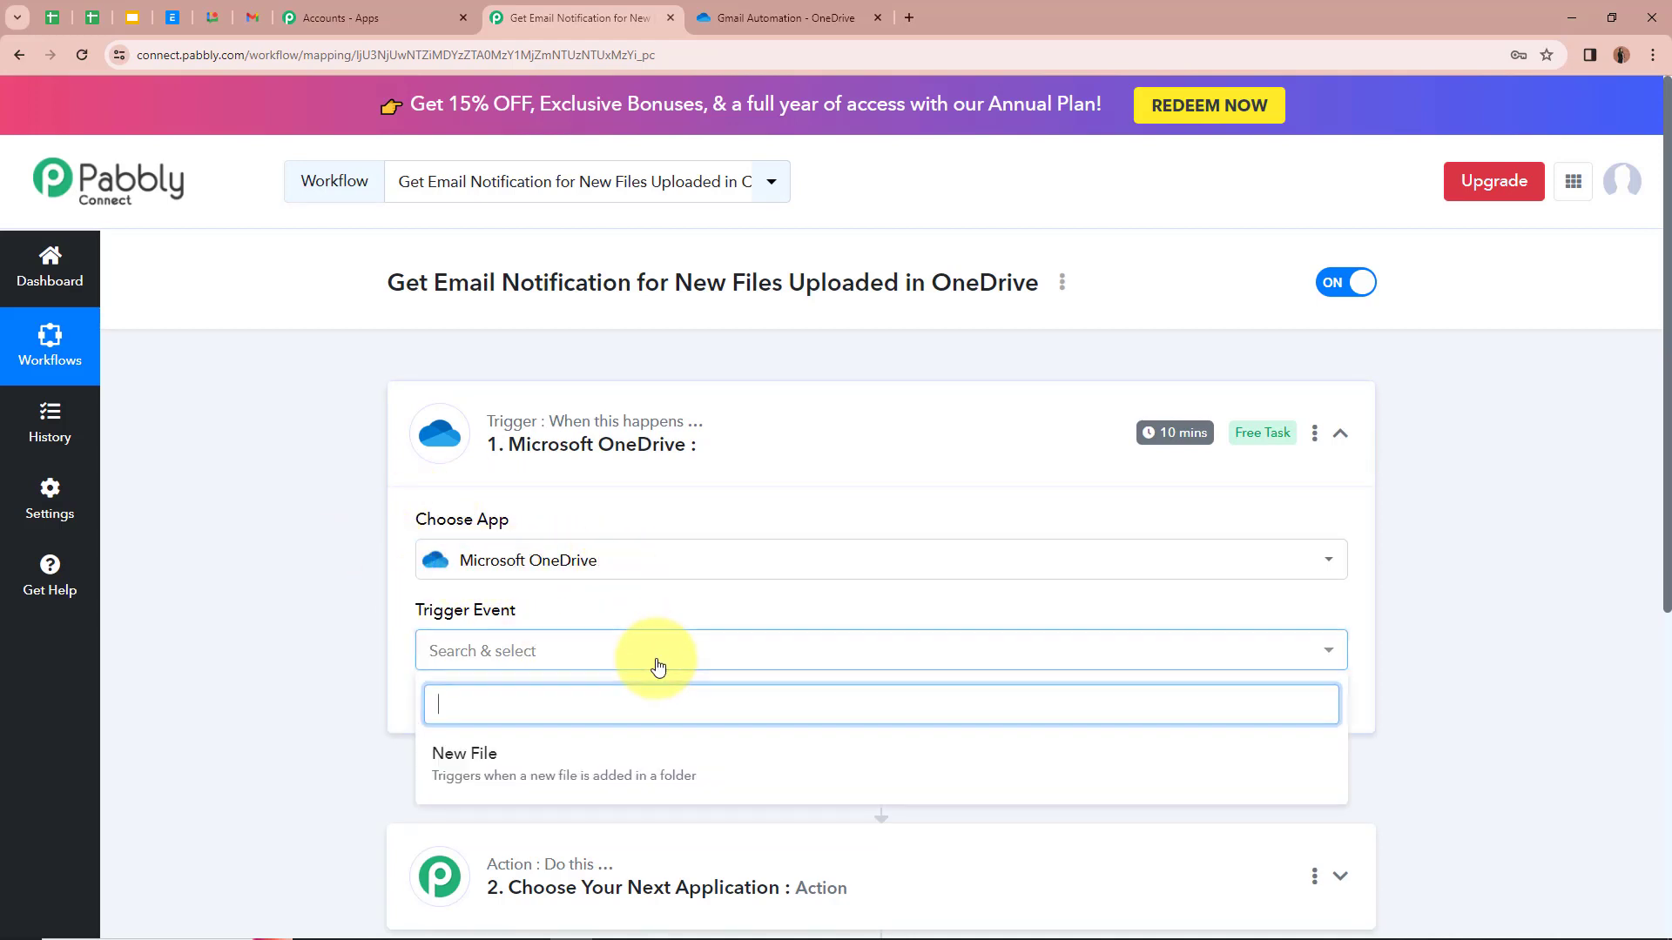
left_click(664, 766)
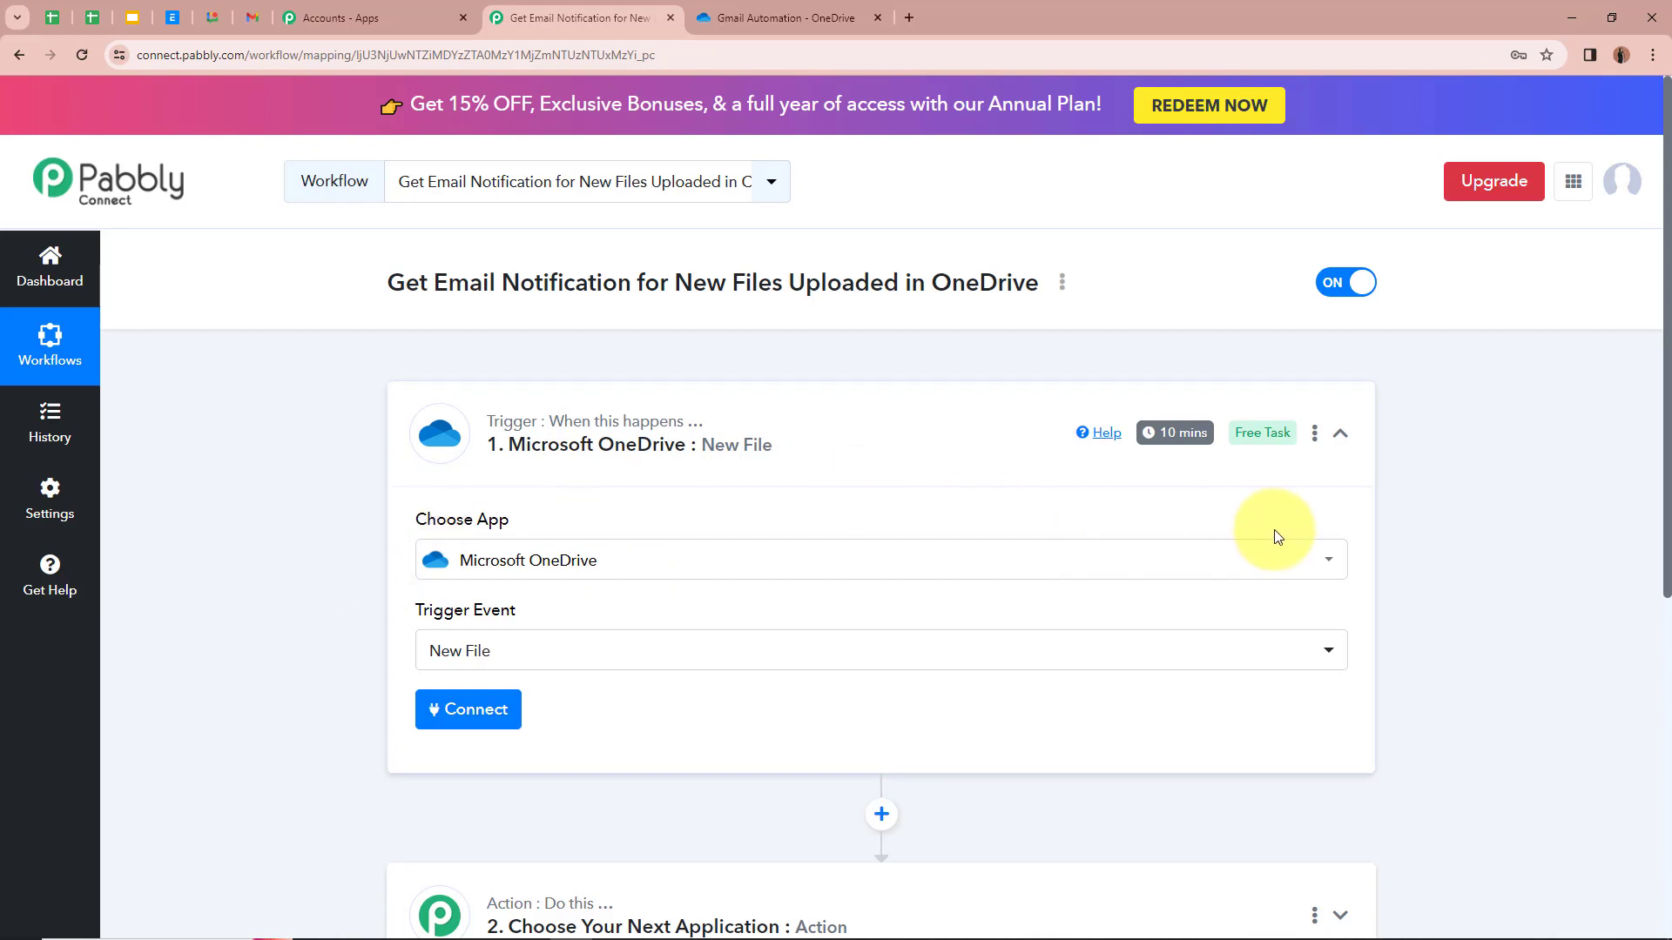
mouse_move(1185, 440)
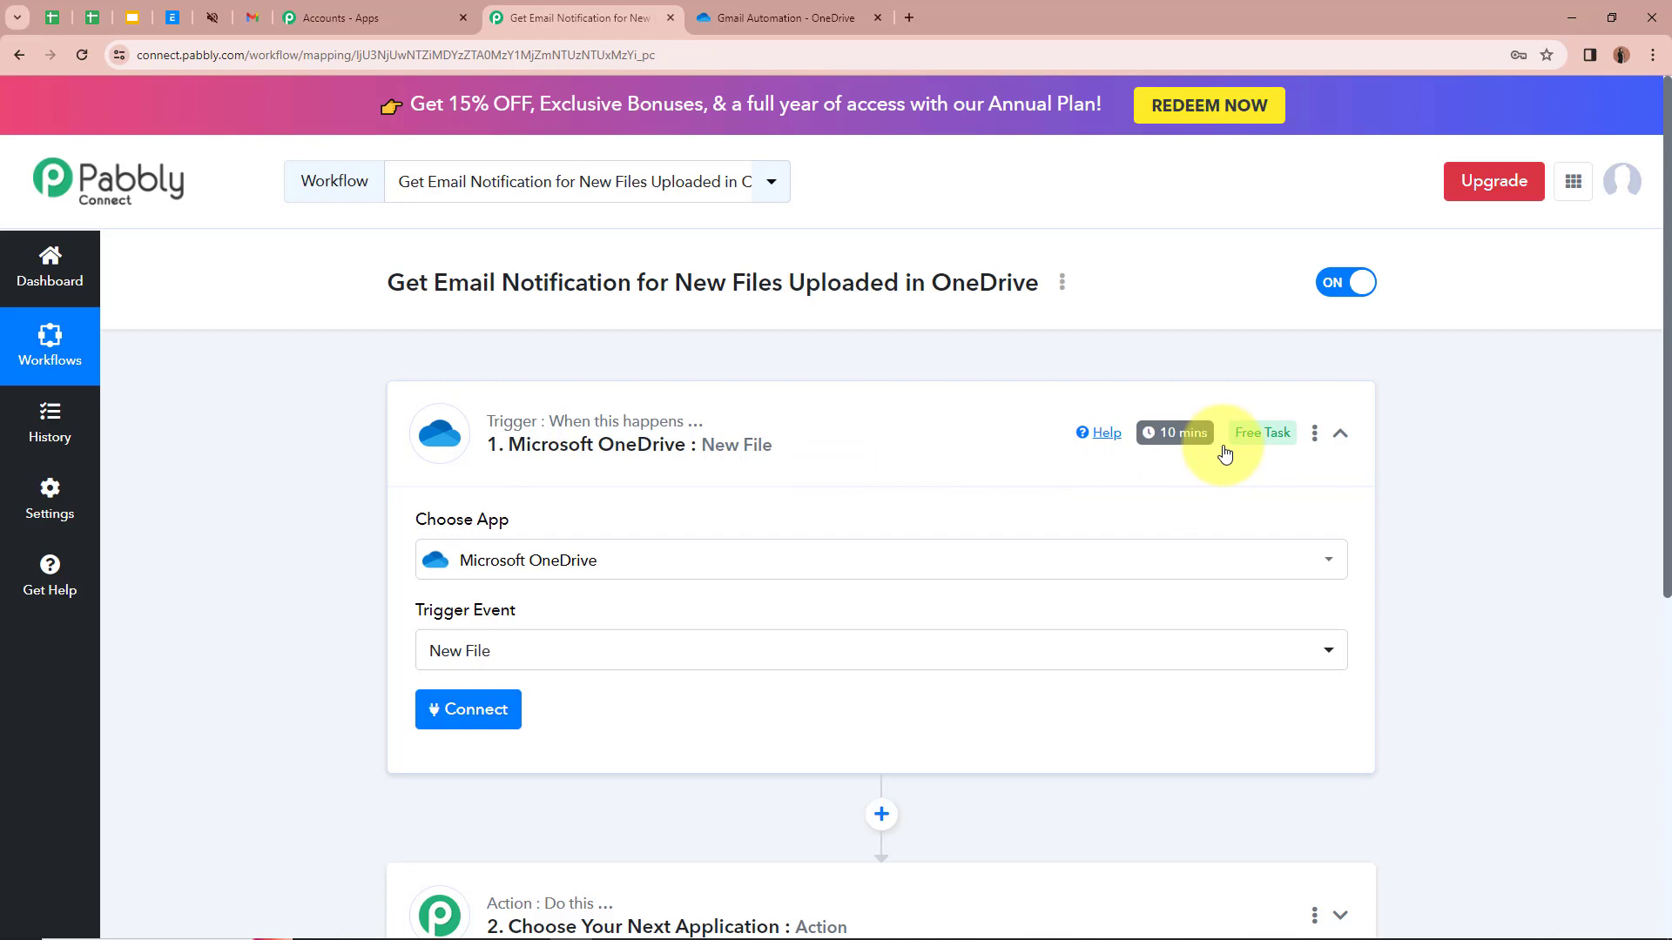
scroll(511, 440, "down", 1)
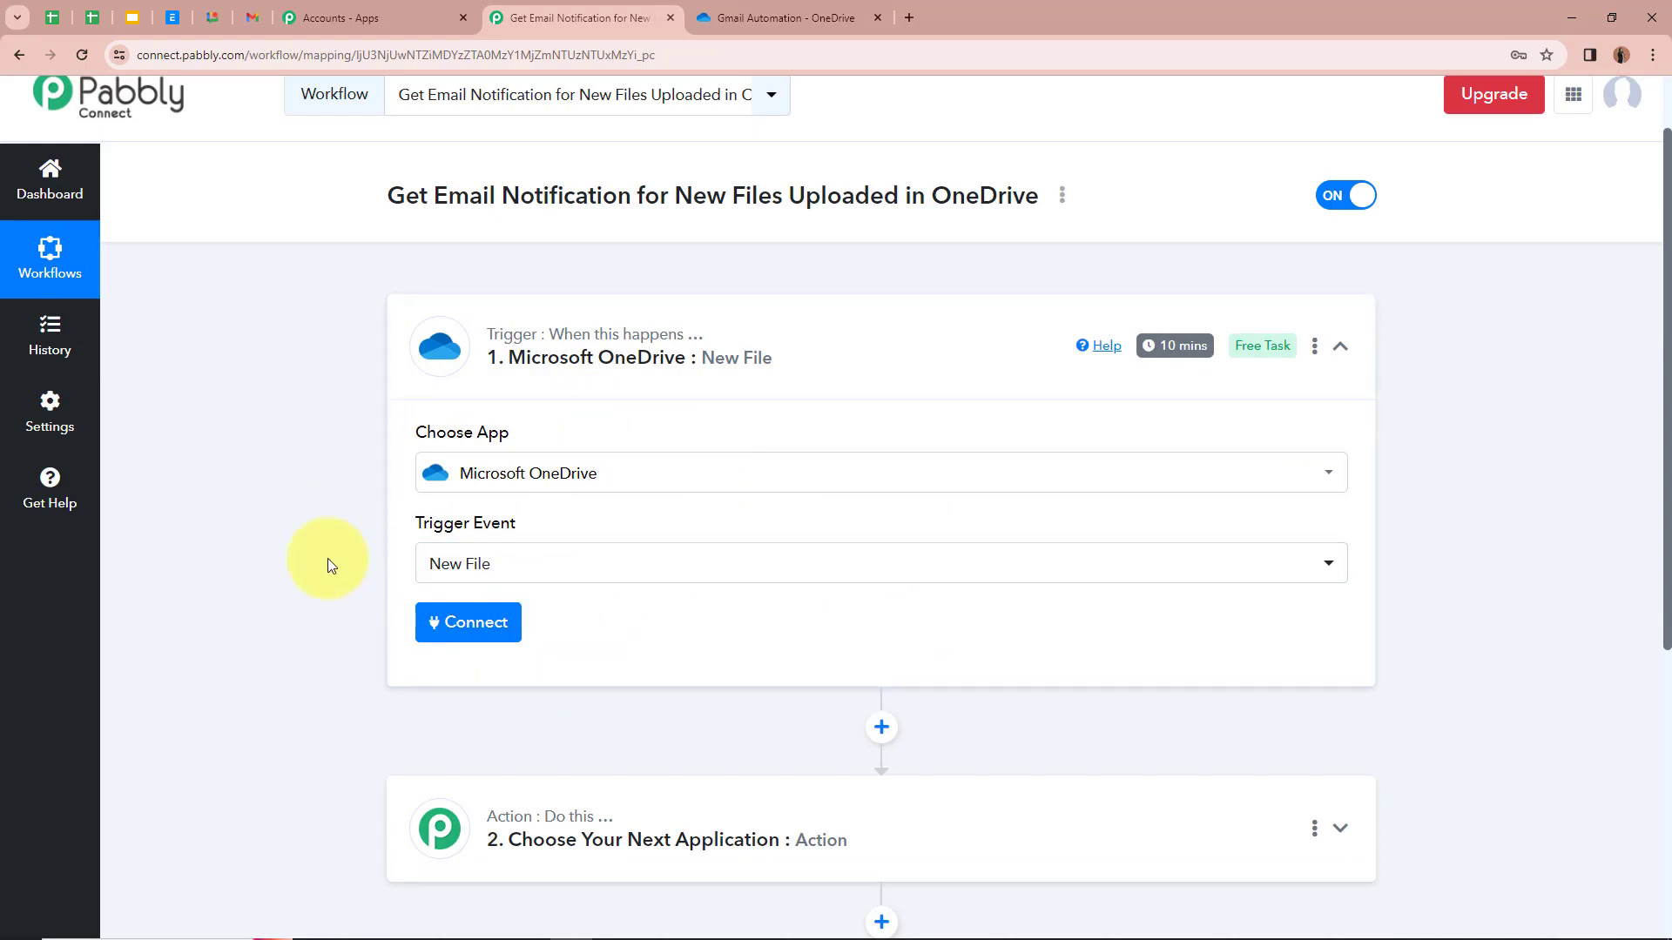
Step: Add a new Microsoft OneDrive connection for the trigger and accept the requested permissions
left_click(468, 639)
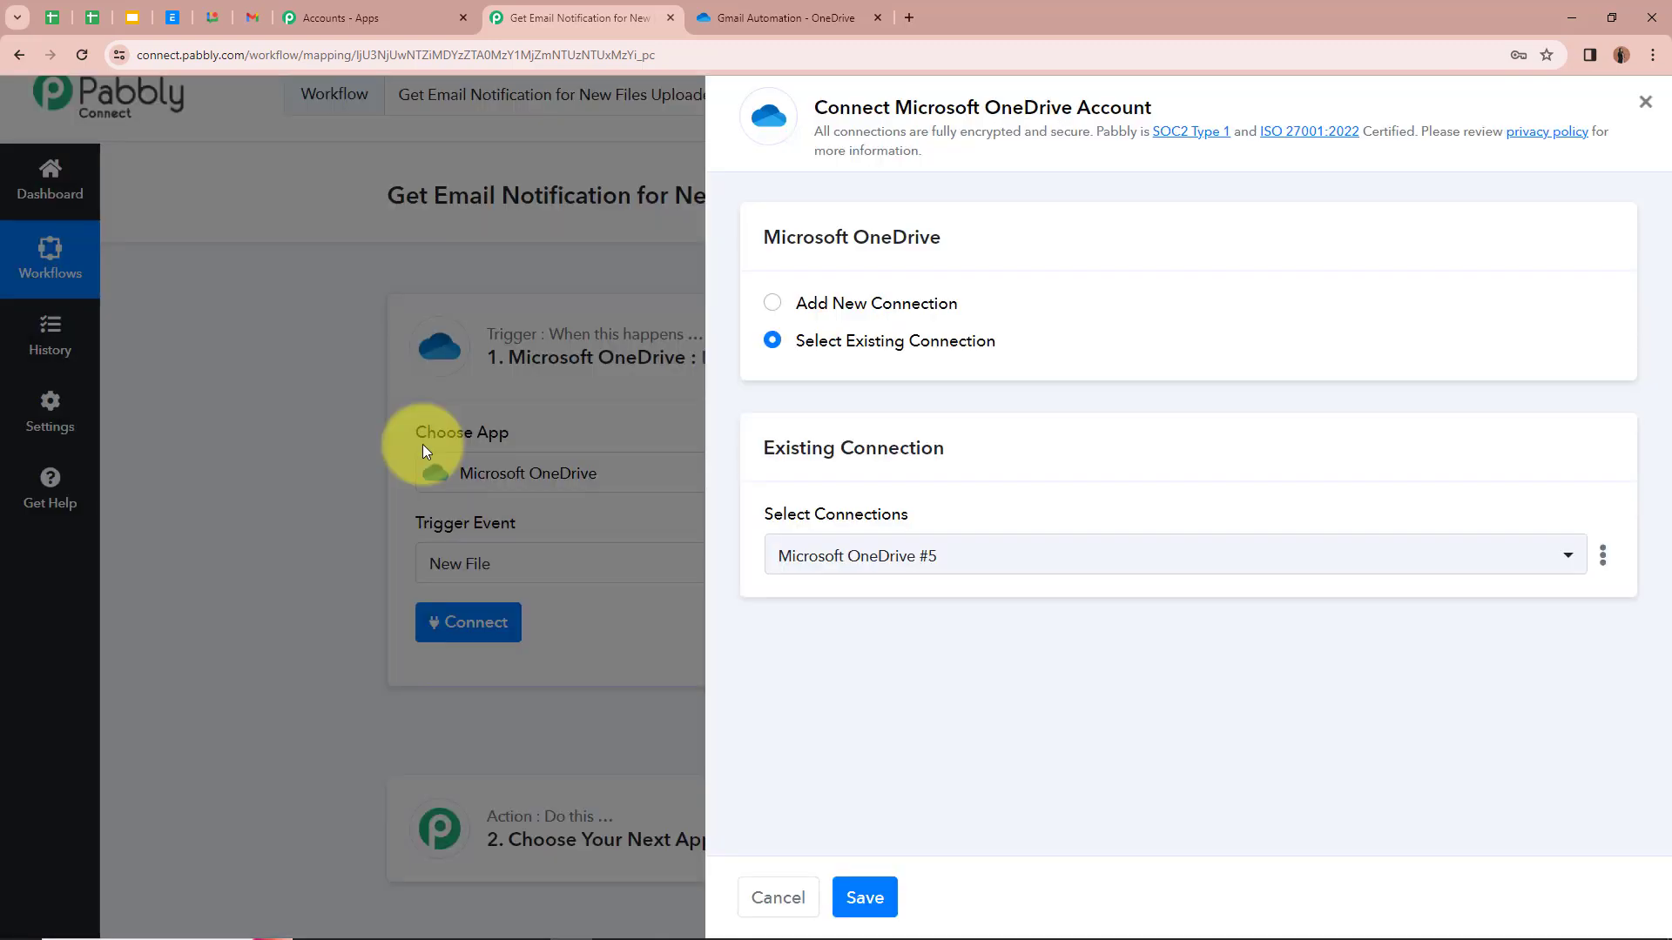
left_click(771, 302)
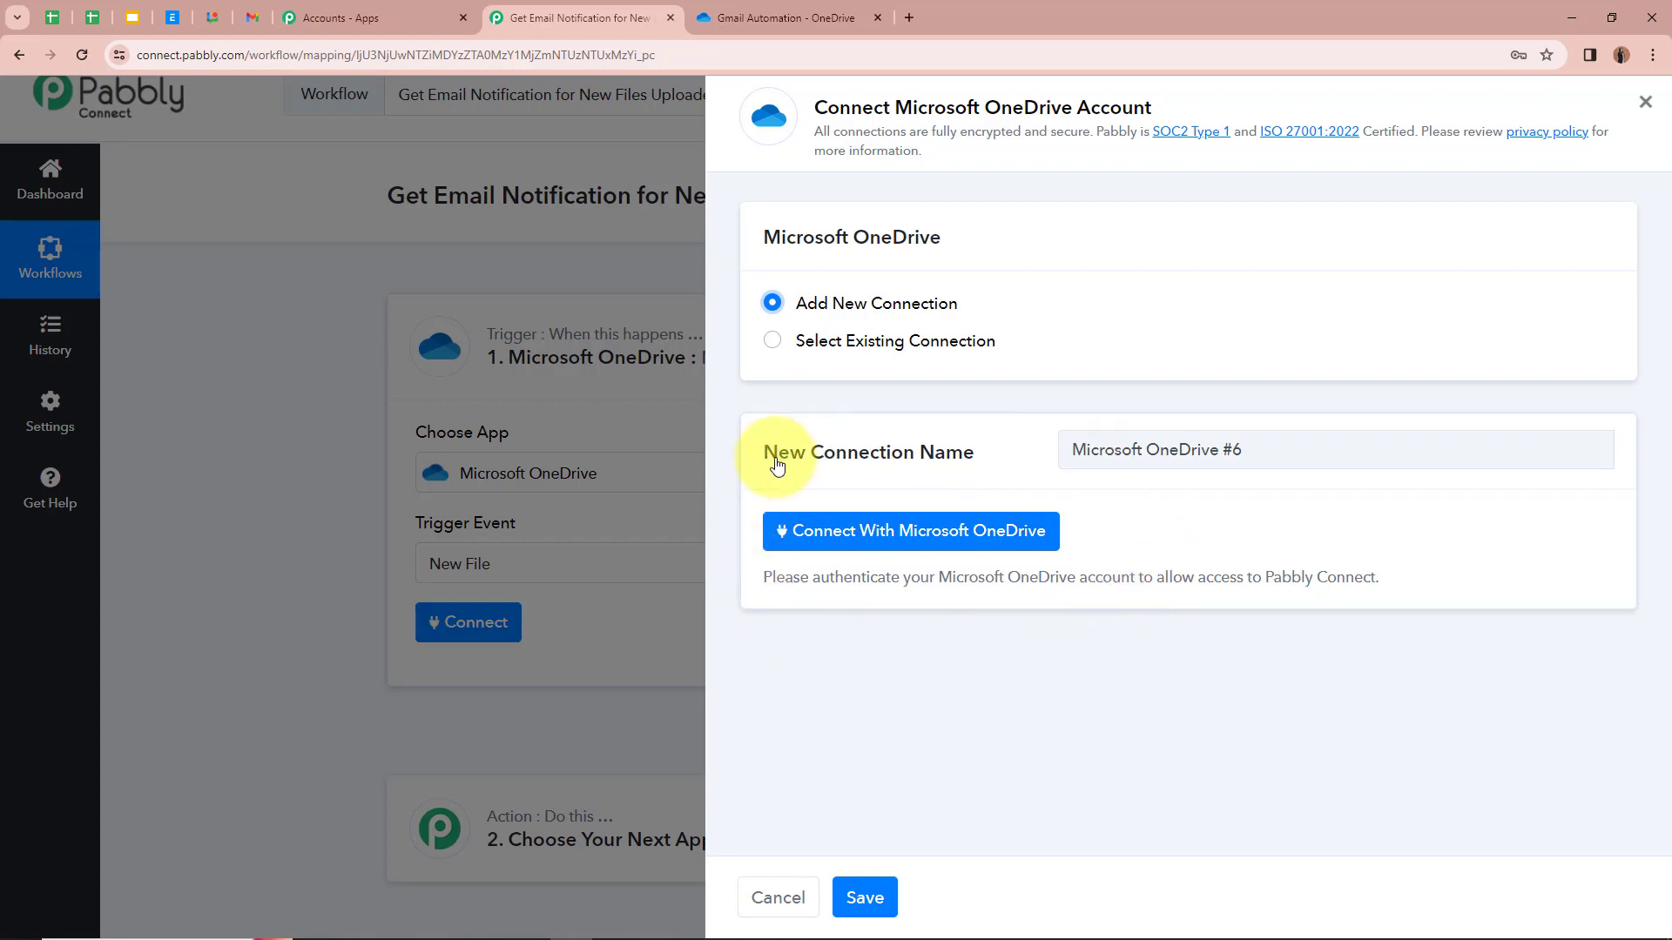
left_click(944, 540)
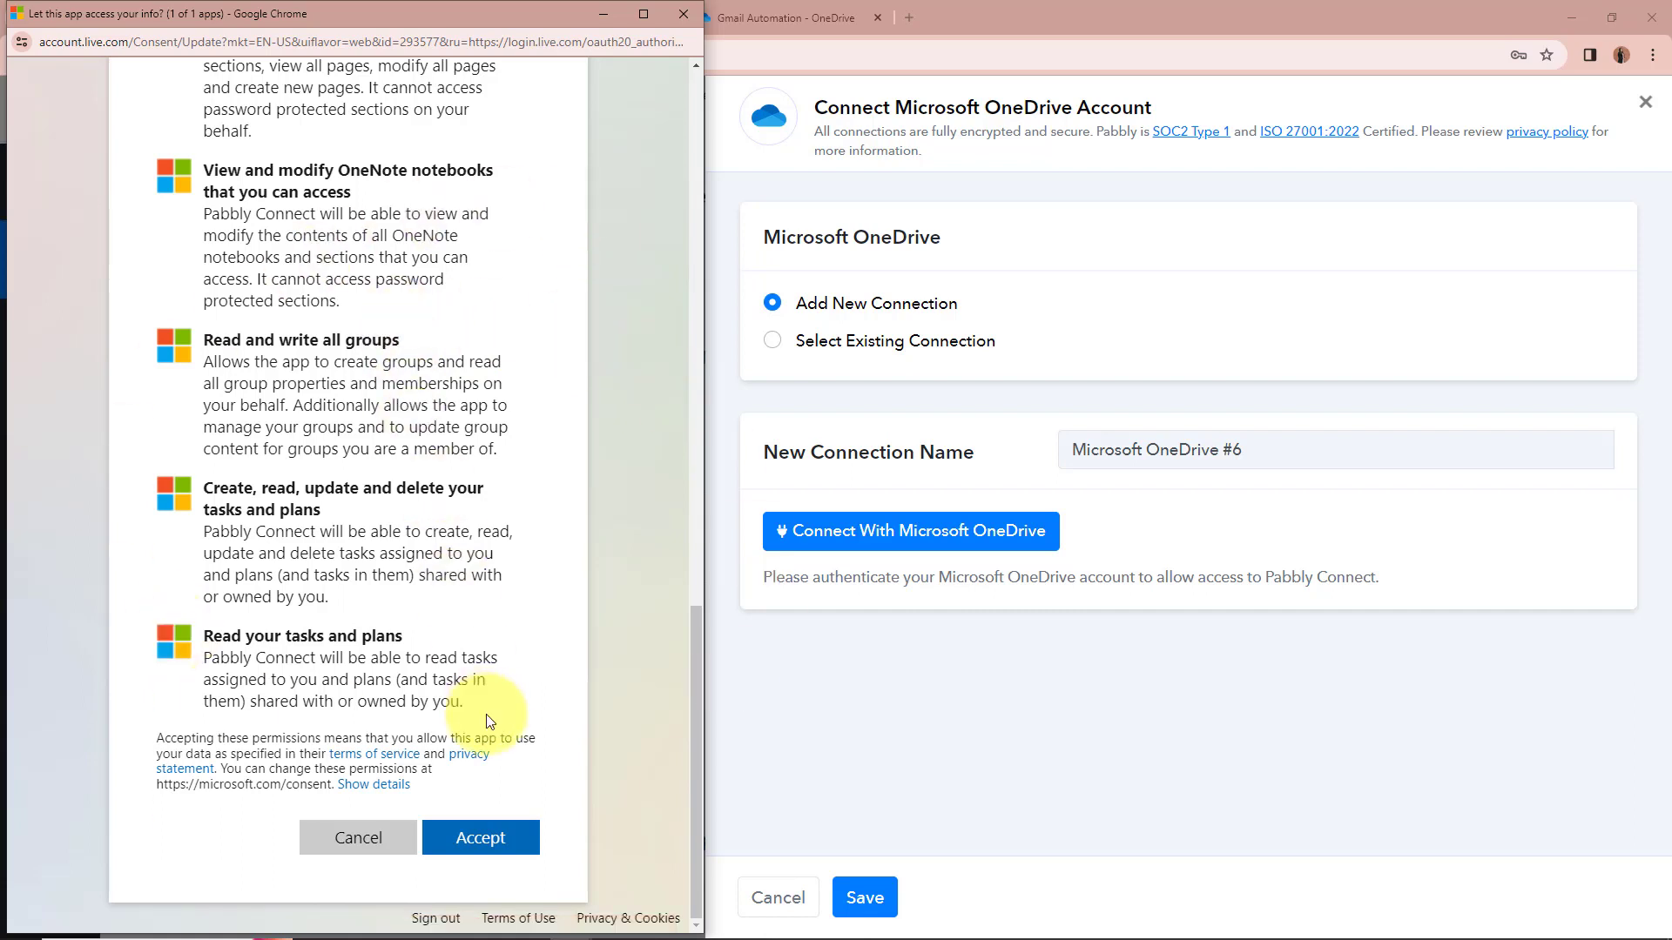
left_click(490, 841)
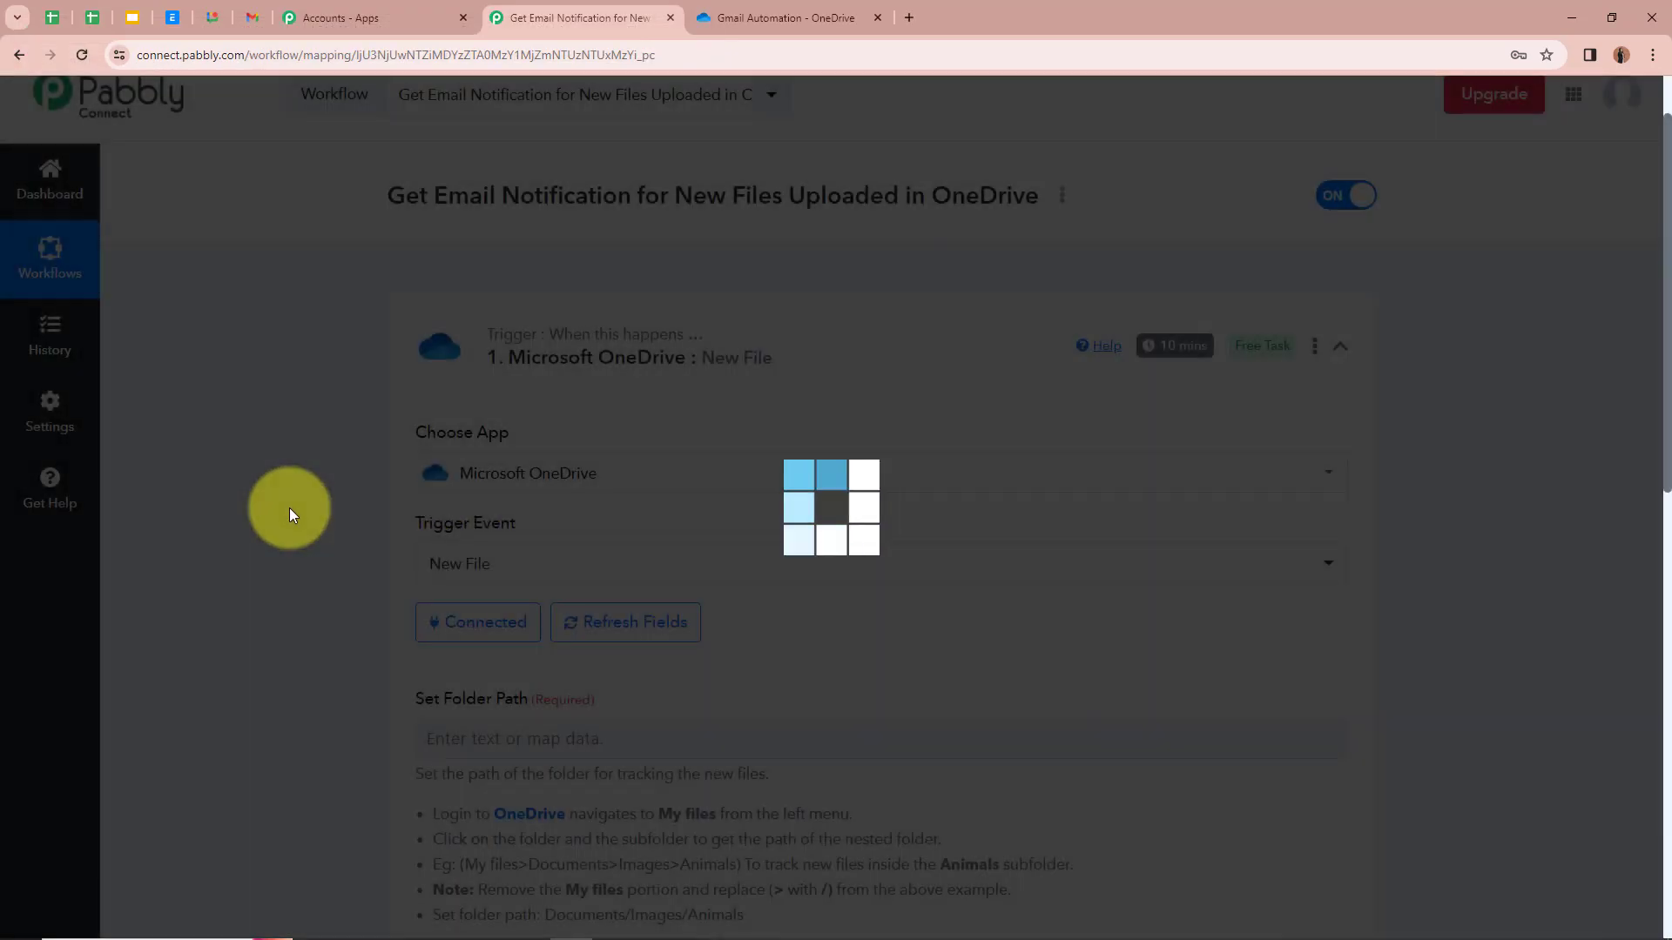
scroll(277, 510, "down", 3)
scroll(278, 510, "down", 1)
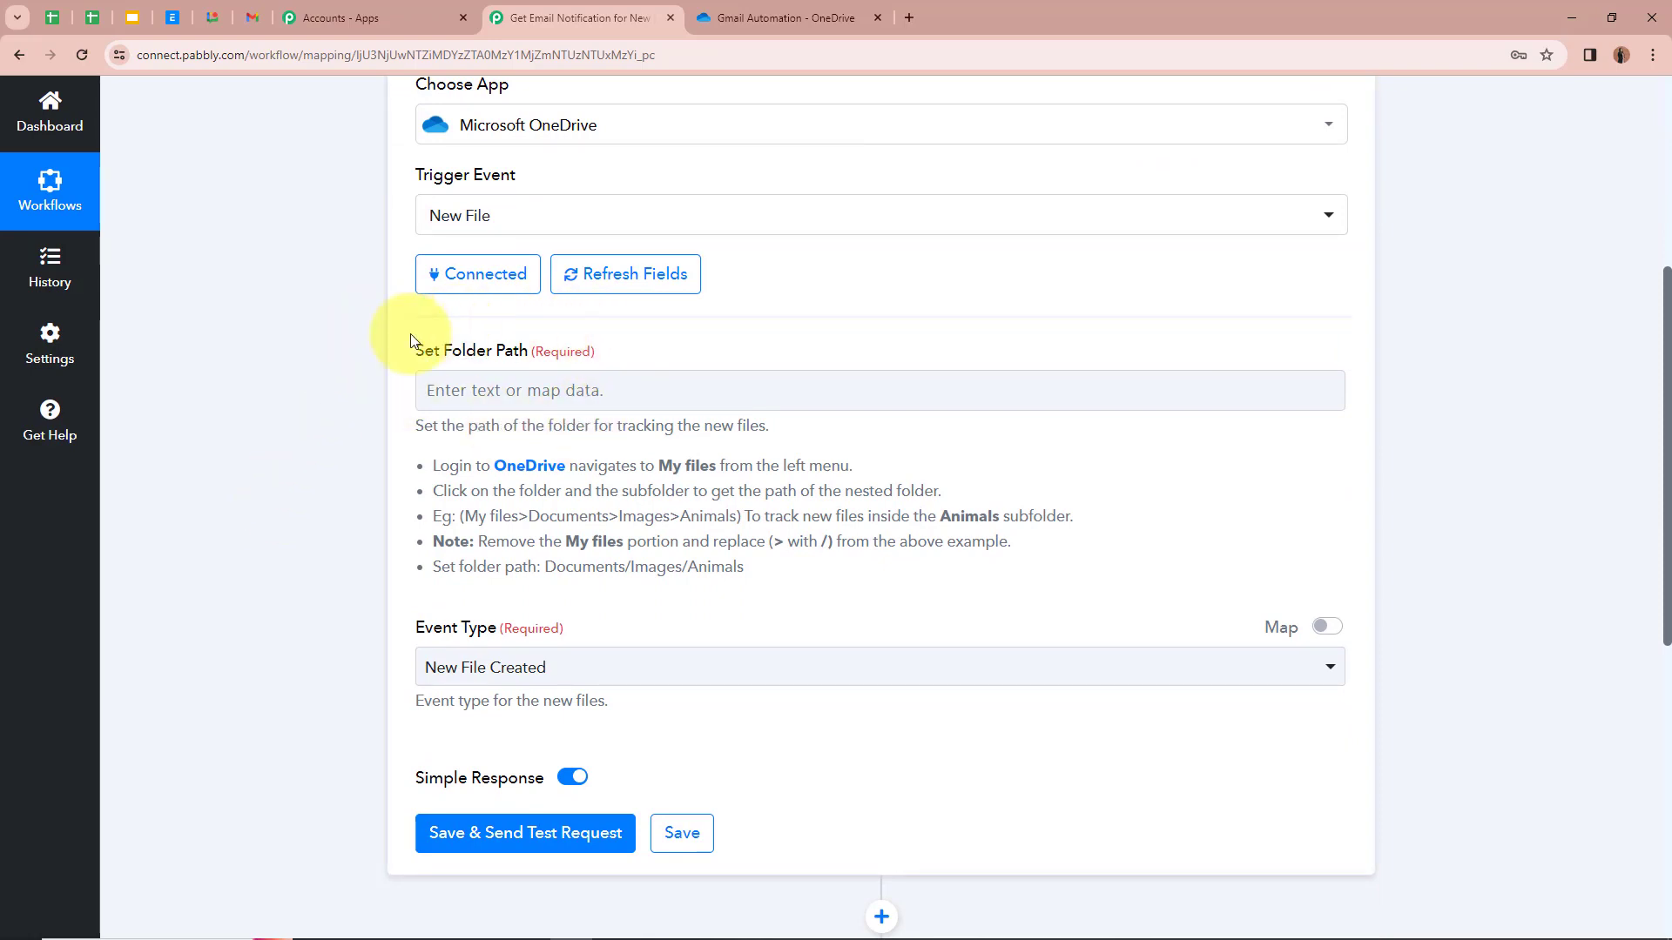
left_click_drag(418, 428, 707, 589)
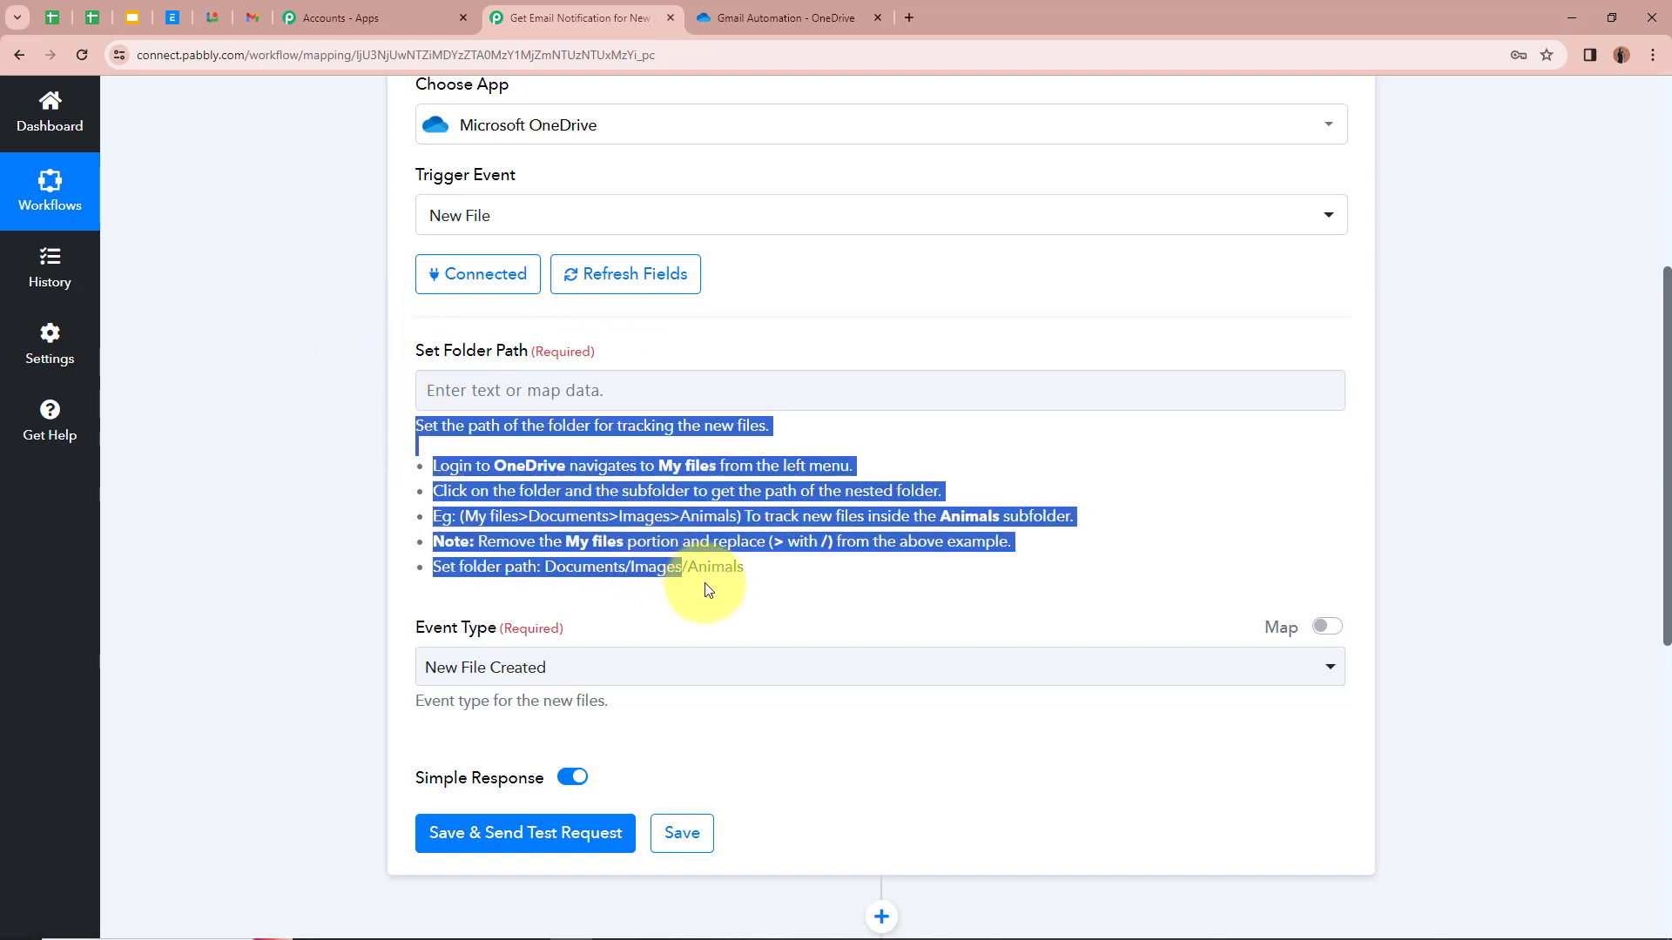
left_click(856, 535)
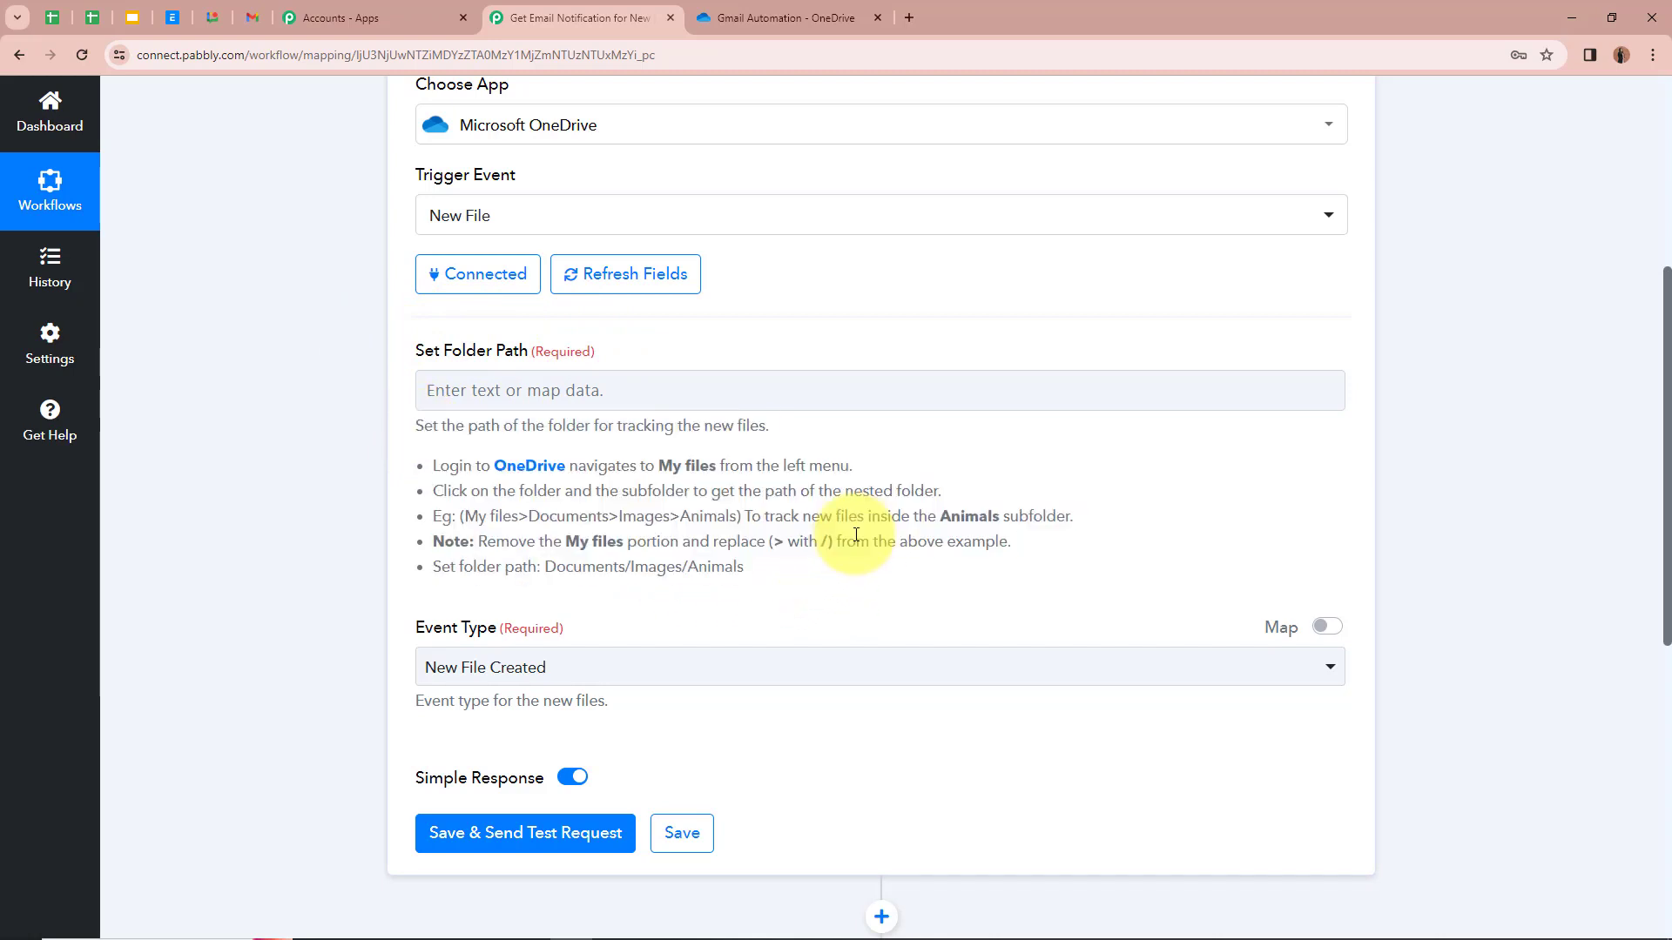
left_click(852, 14)
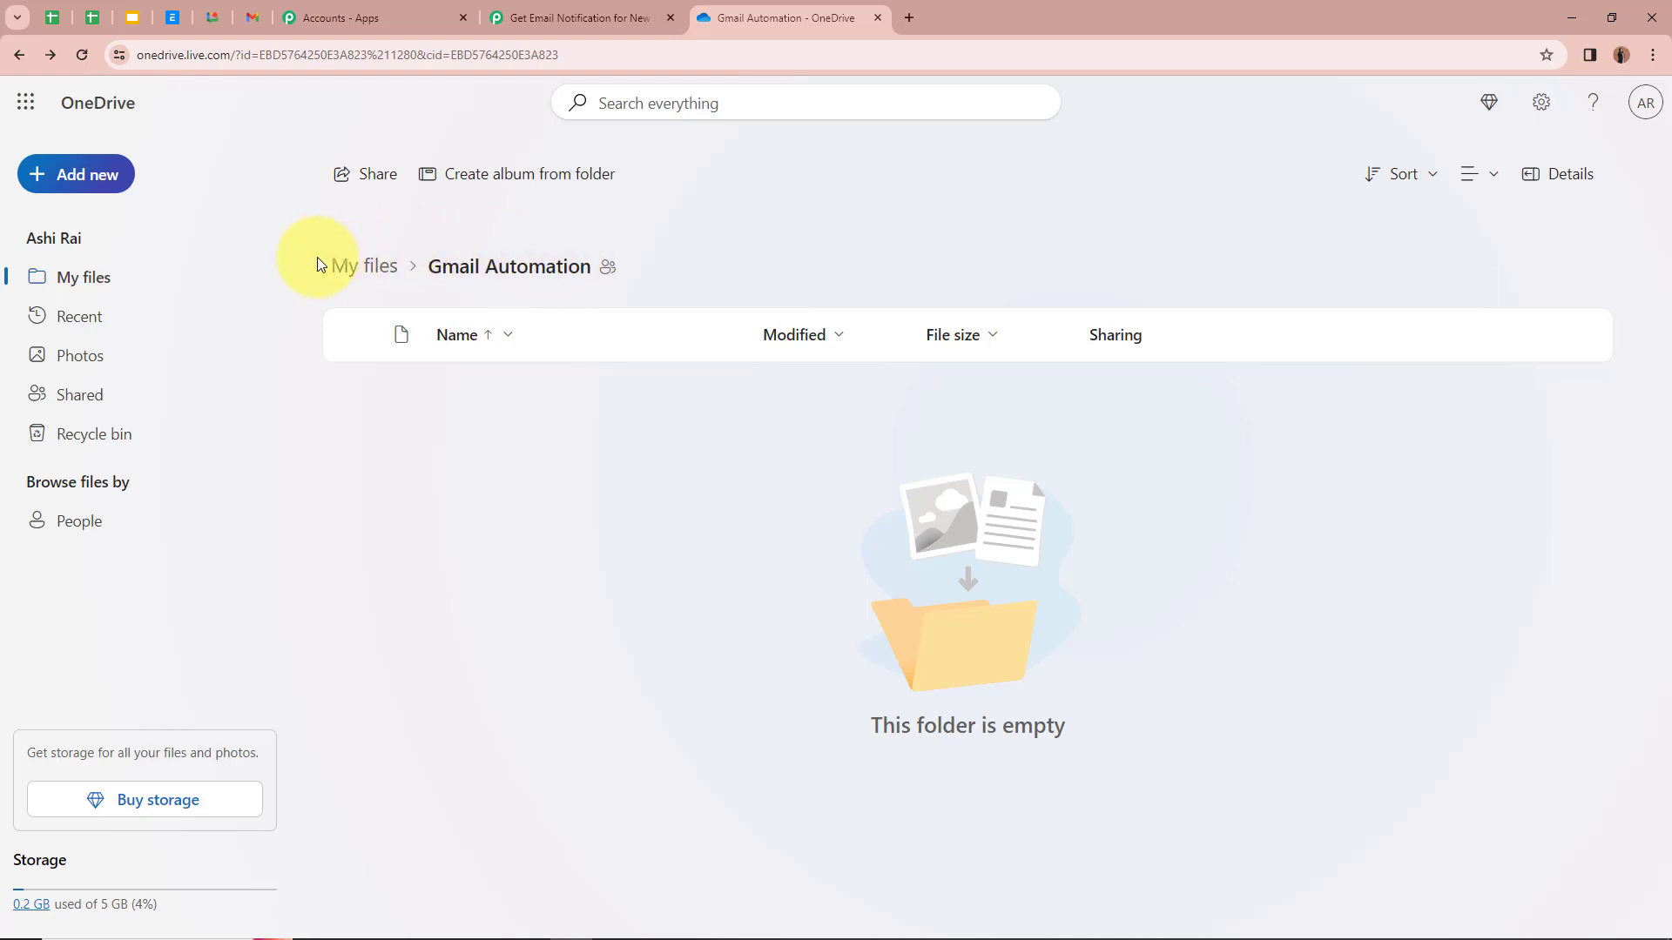
left_click(615, 6)
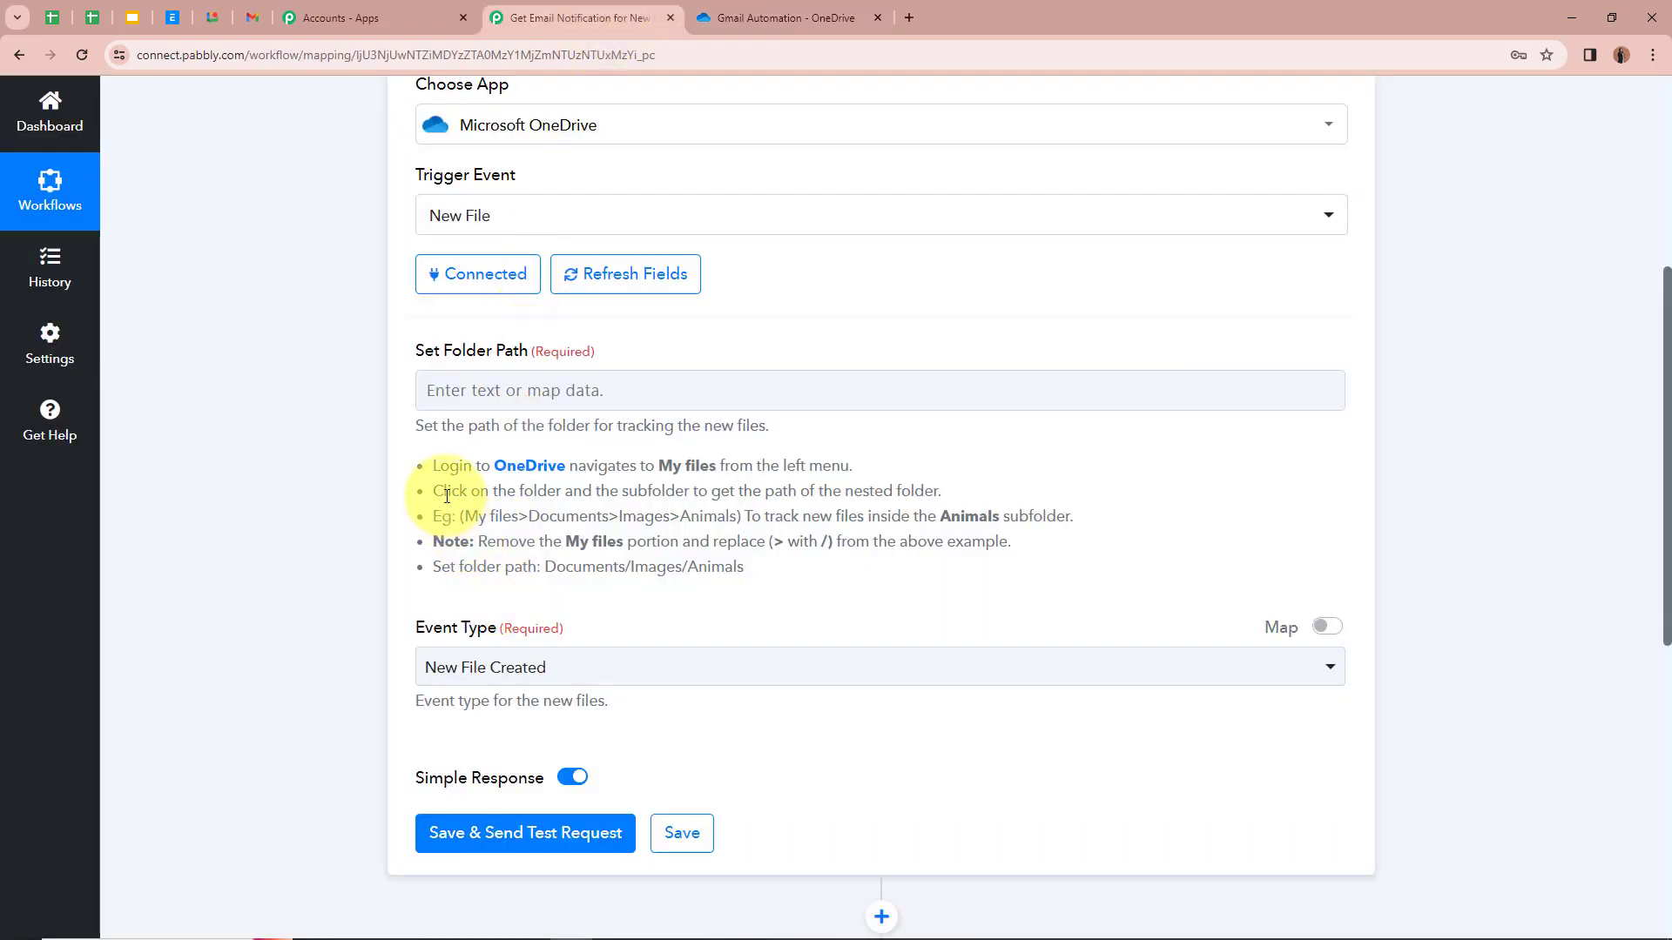
left_click_drag(440, 490, 951, 496)
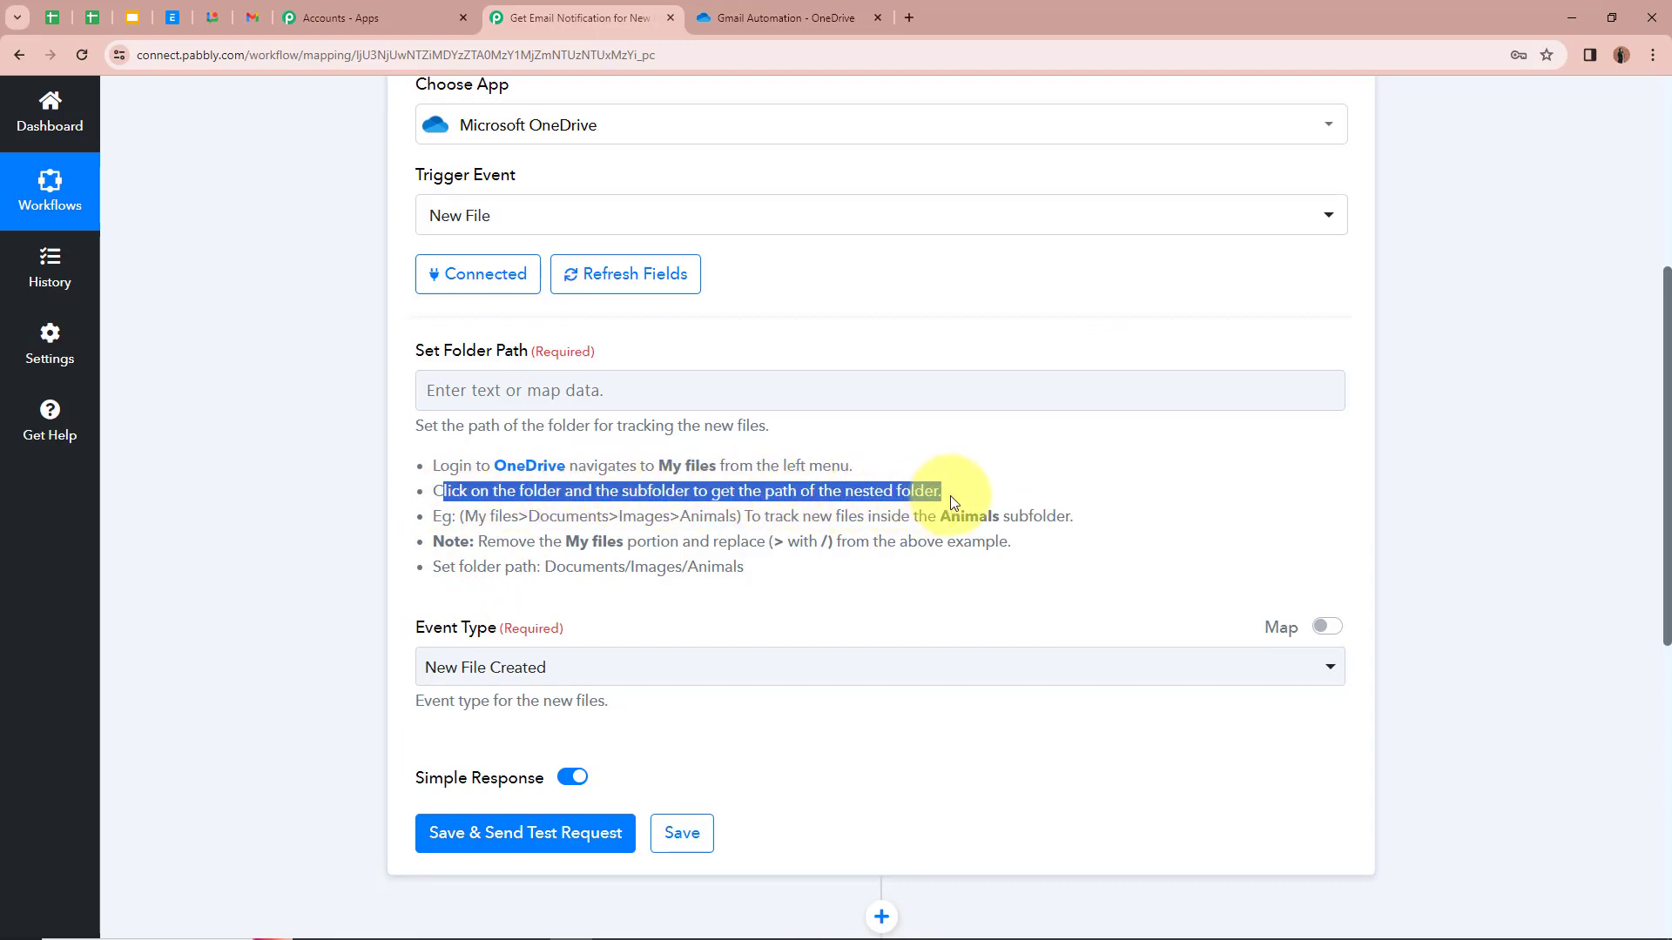
left_click(195, 451)
left_click(827, 16)
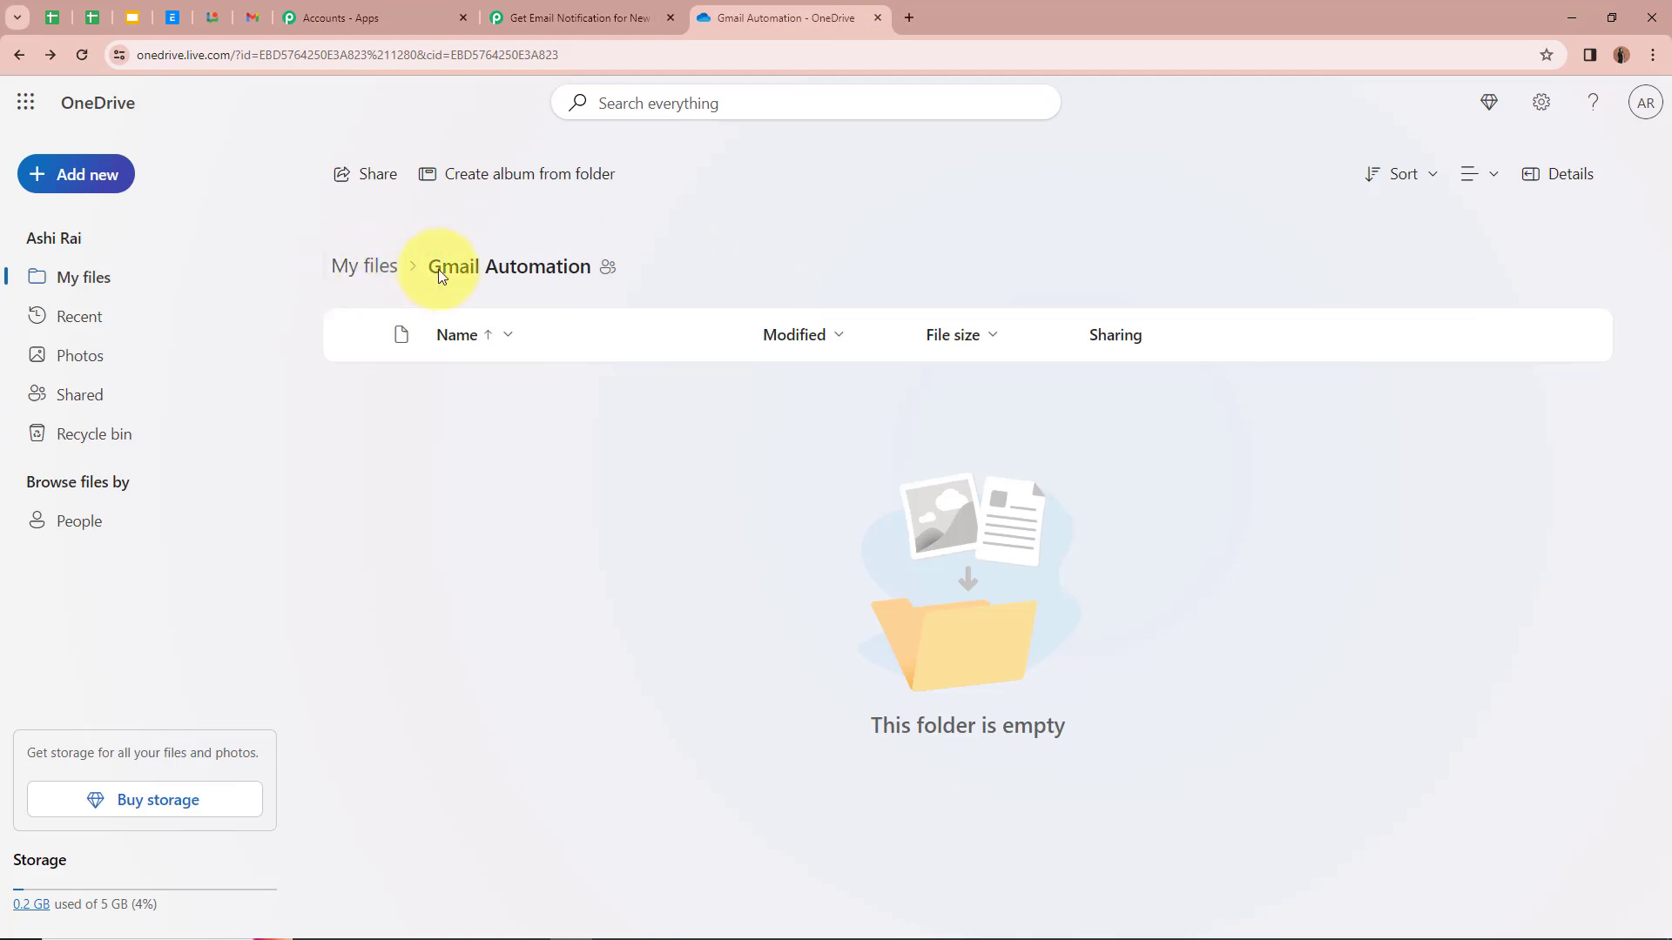
left_click(583, 16)
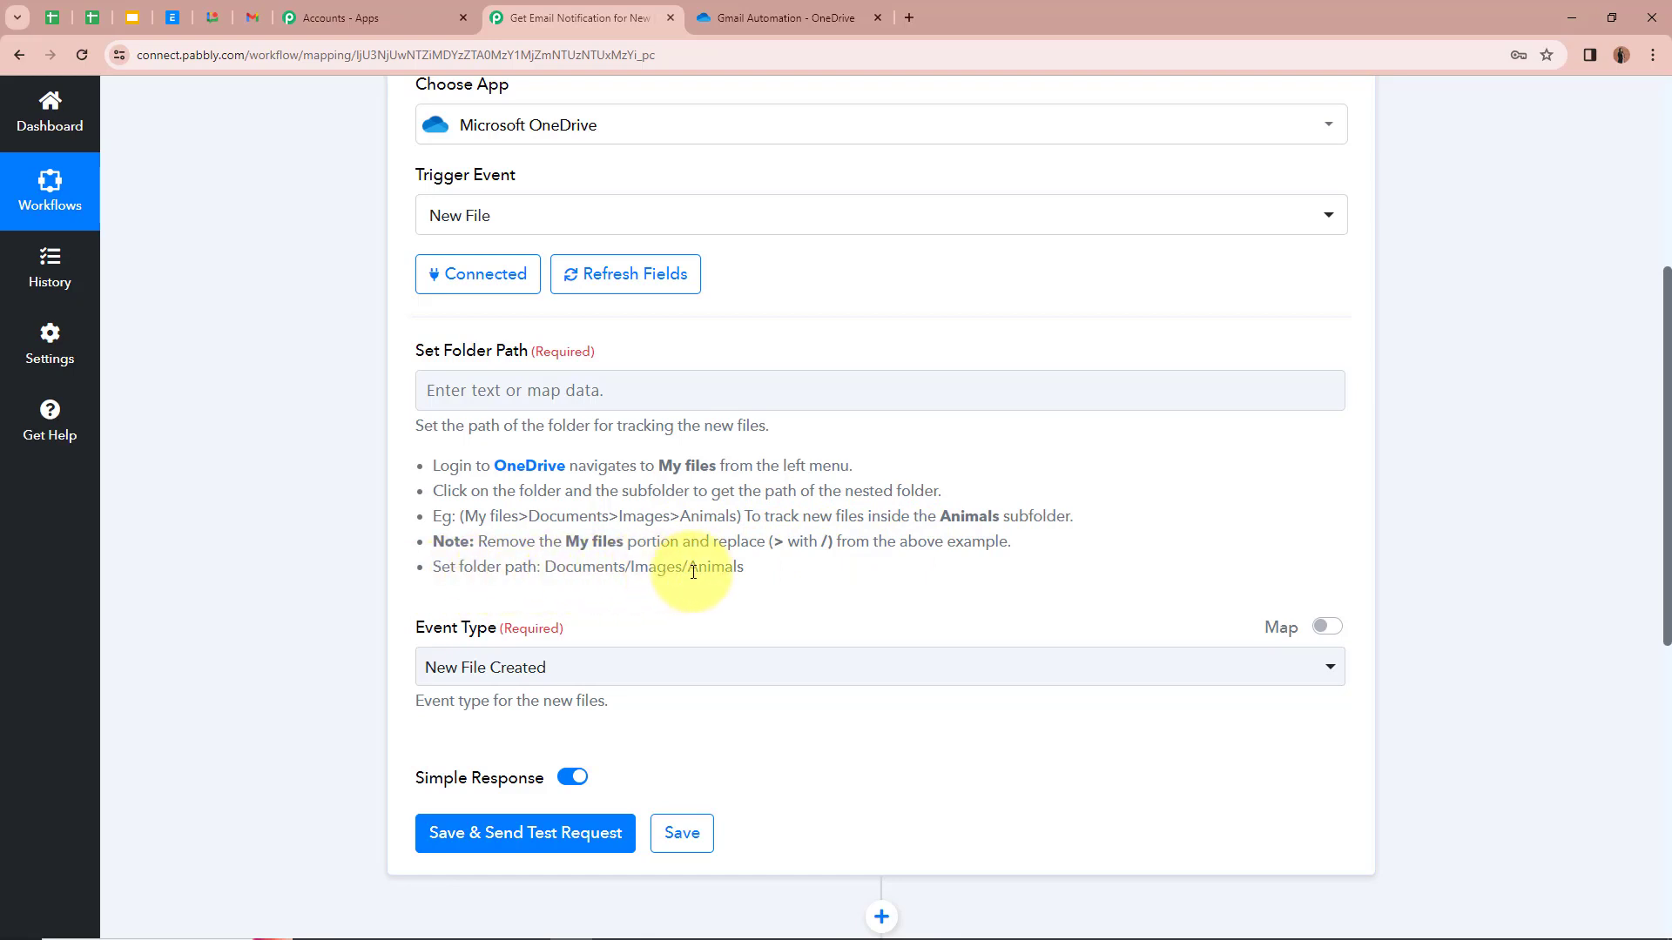
left_click(852, 14)
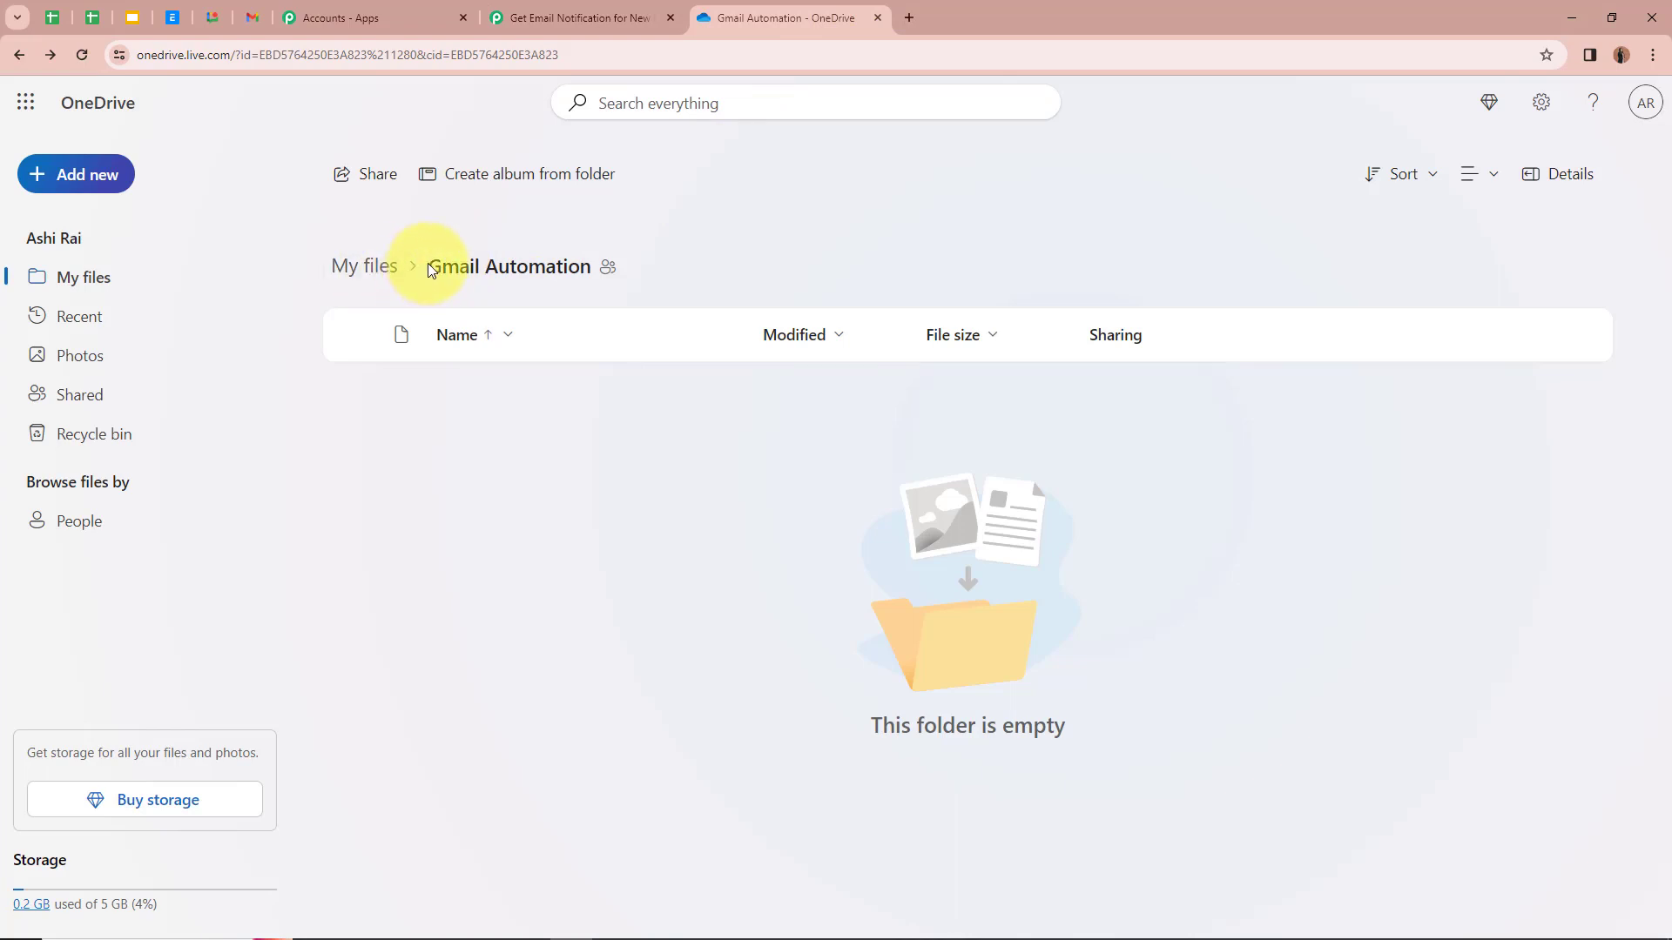
left_click(566, 7)
left_click(508, 390)
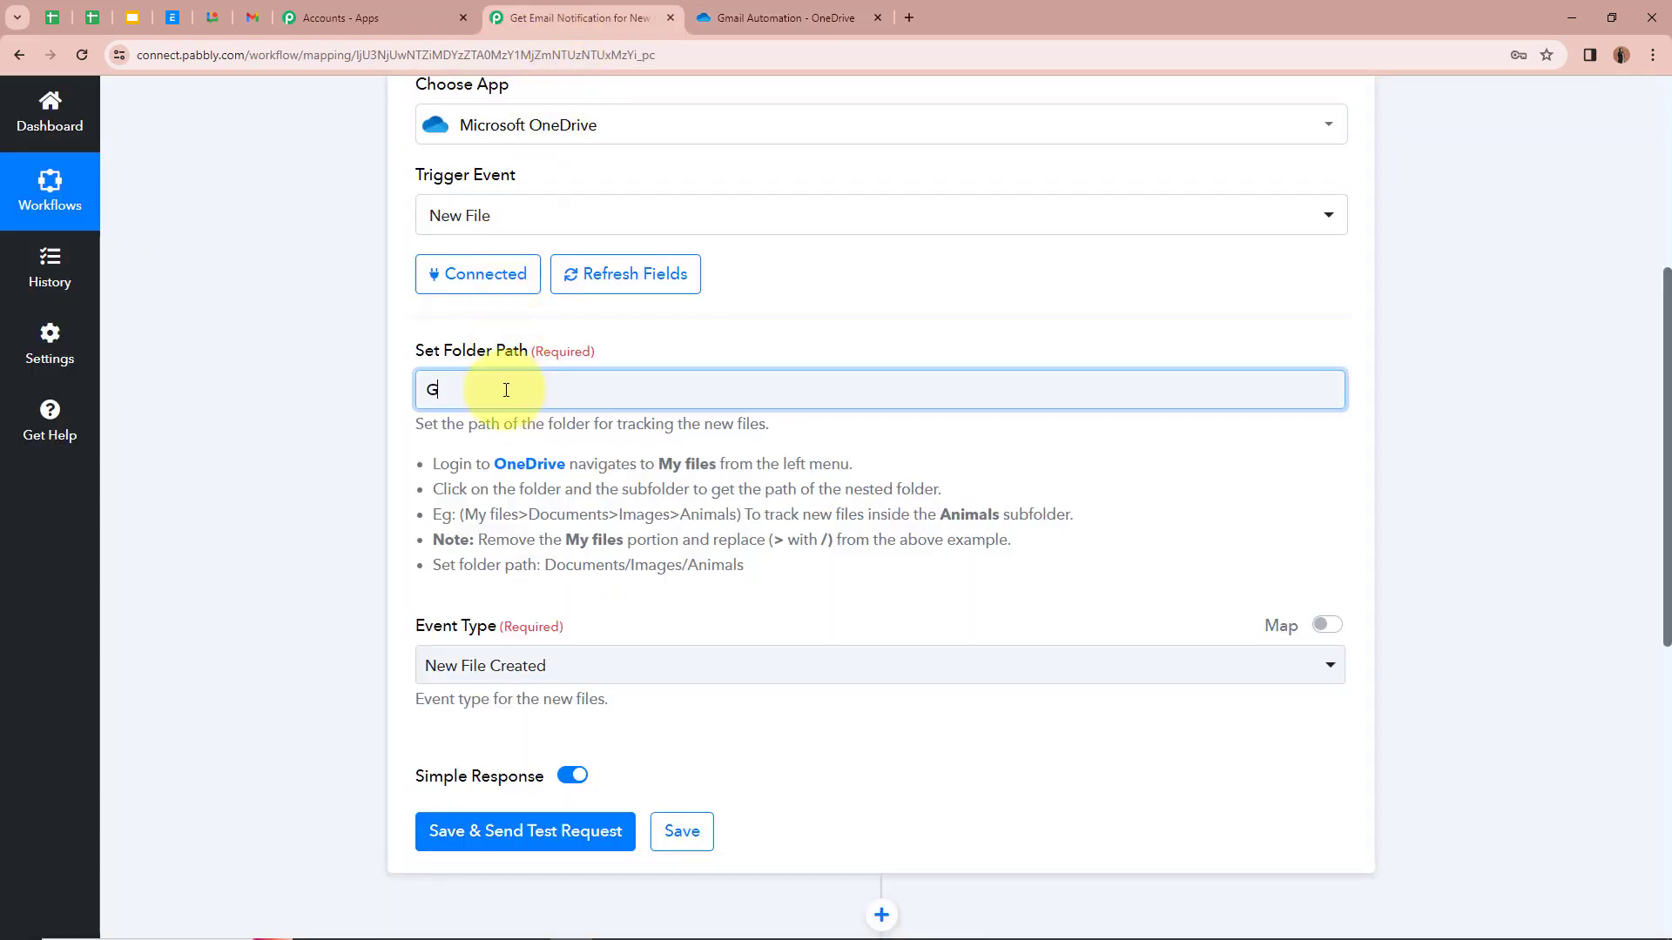
Step: Enter 'Gmail Automation' as the folder path and keep New File Created as the event type
type("Gmail Automation")
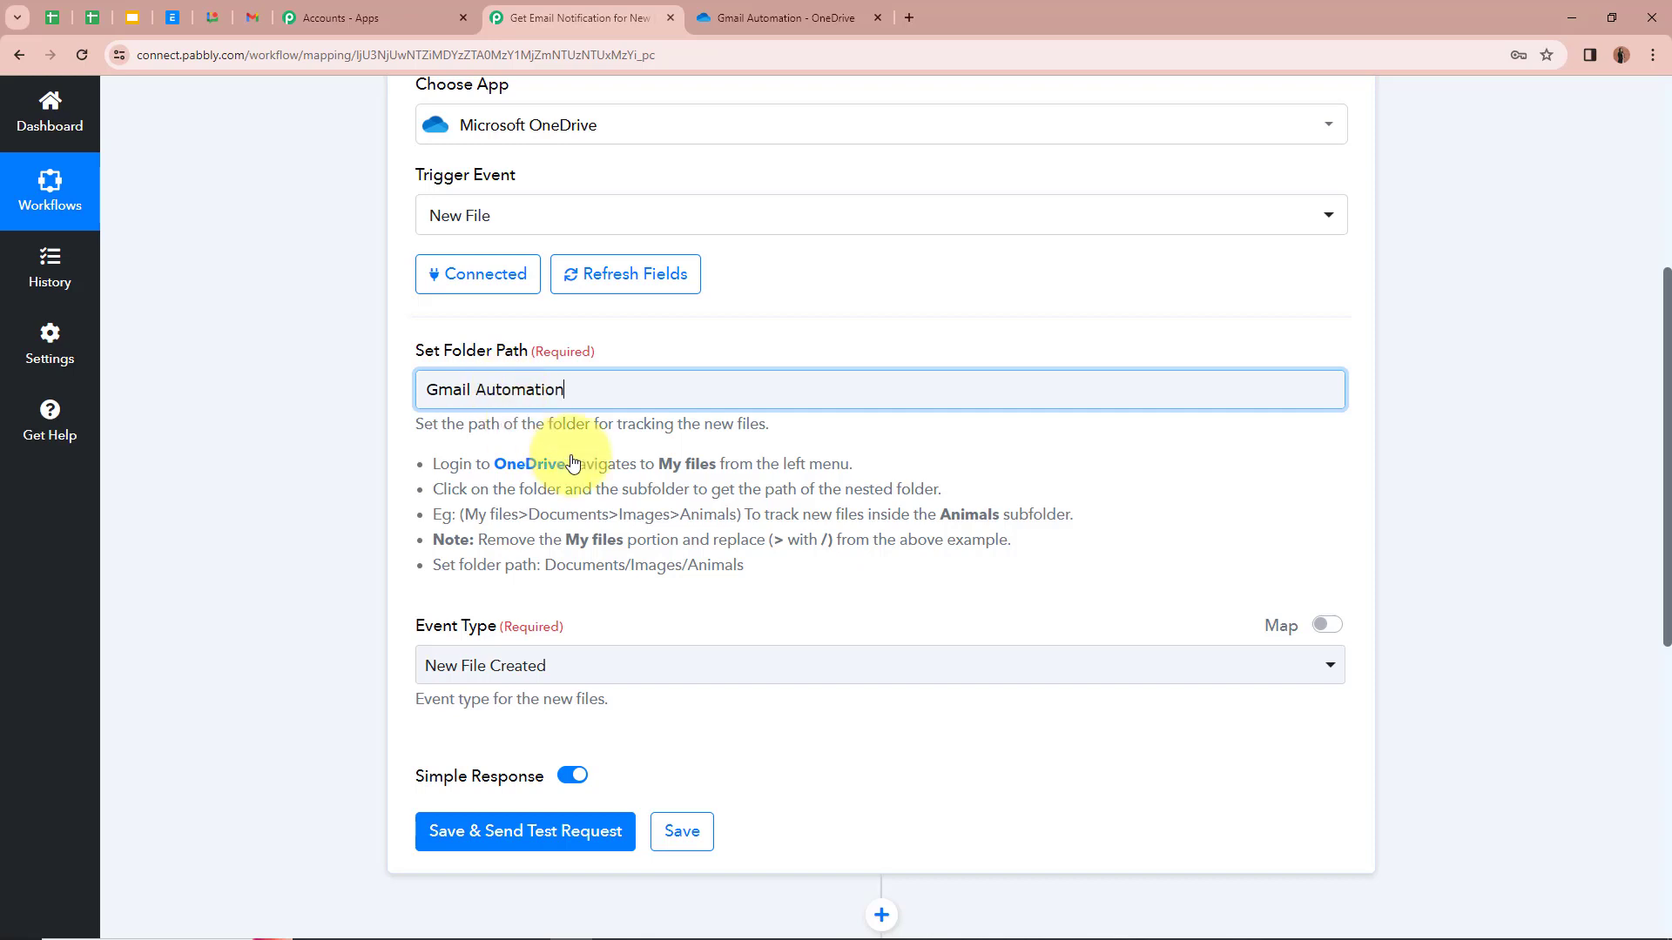
left_click(319, 479)
scroll(319, 479, "down", 2)
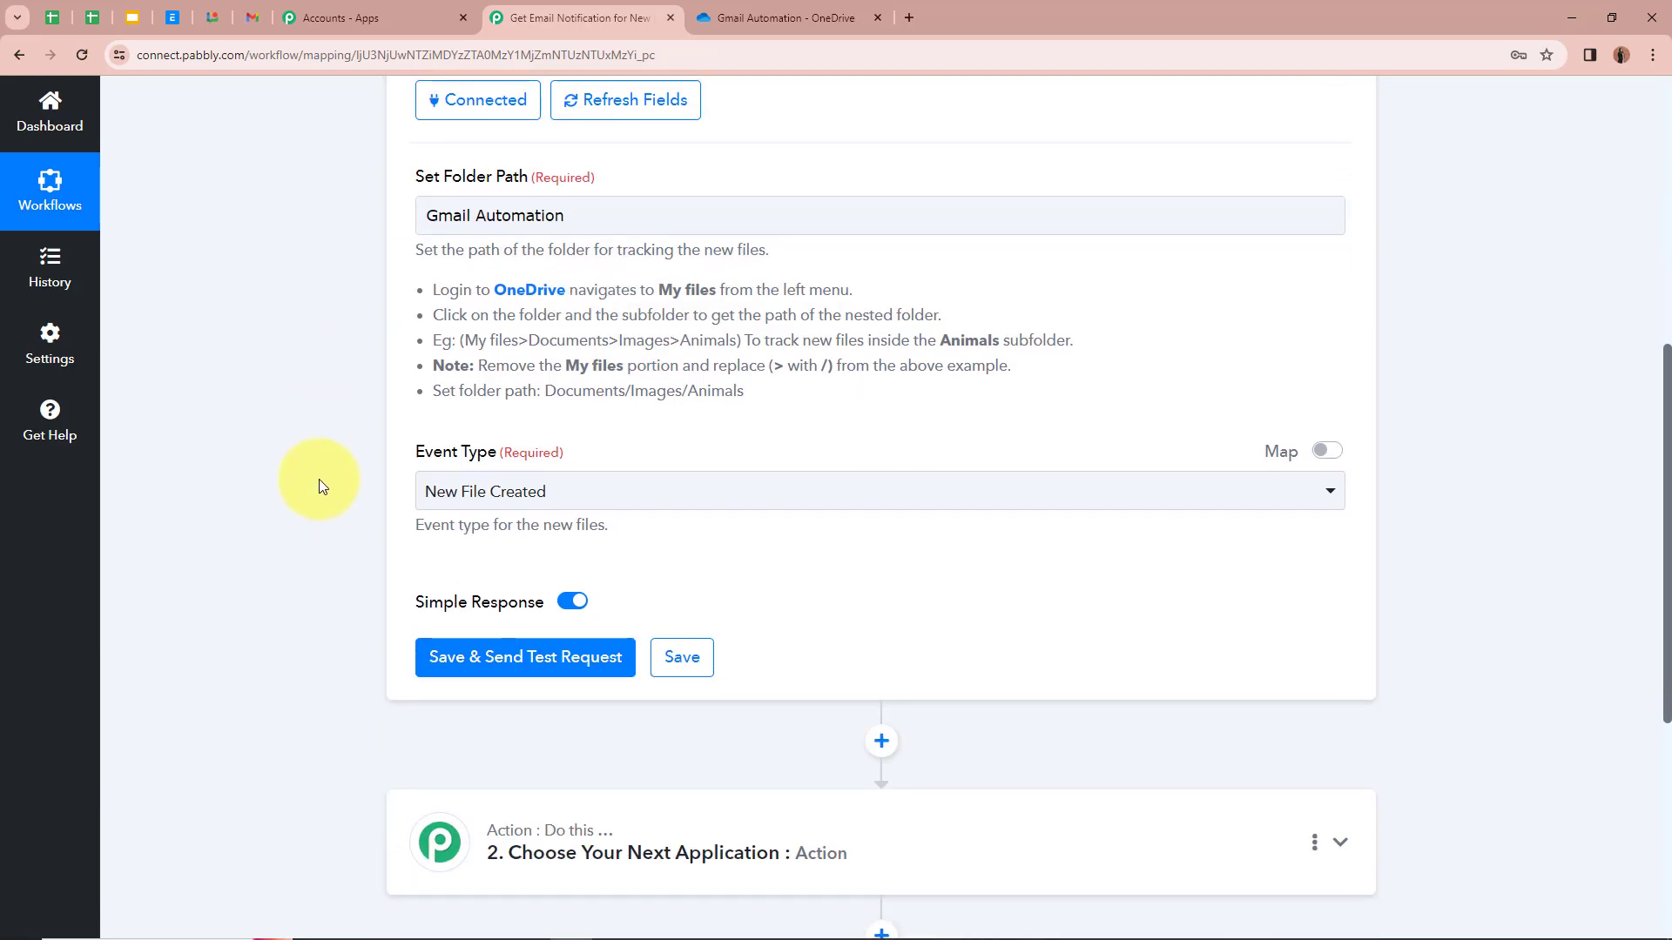
left_click(641, 487)
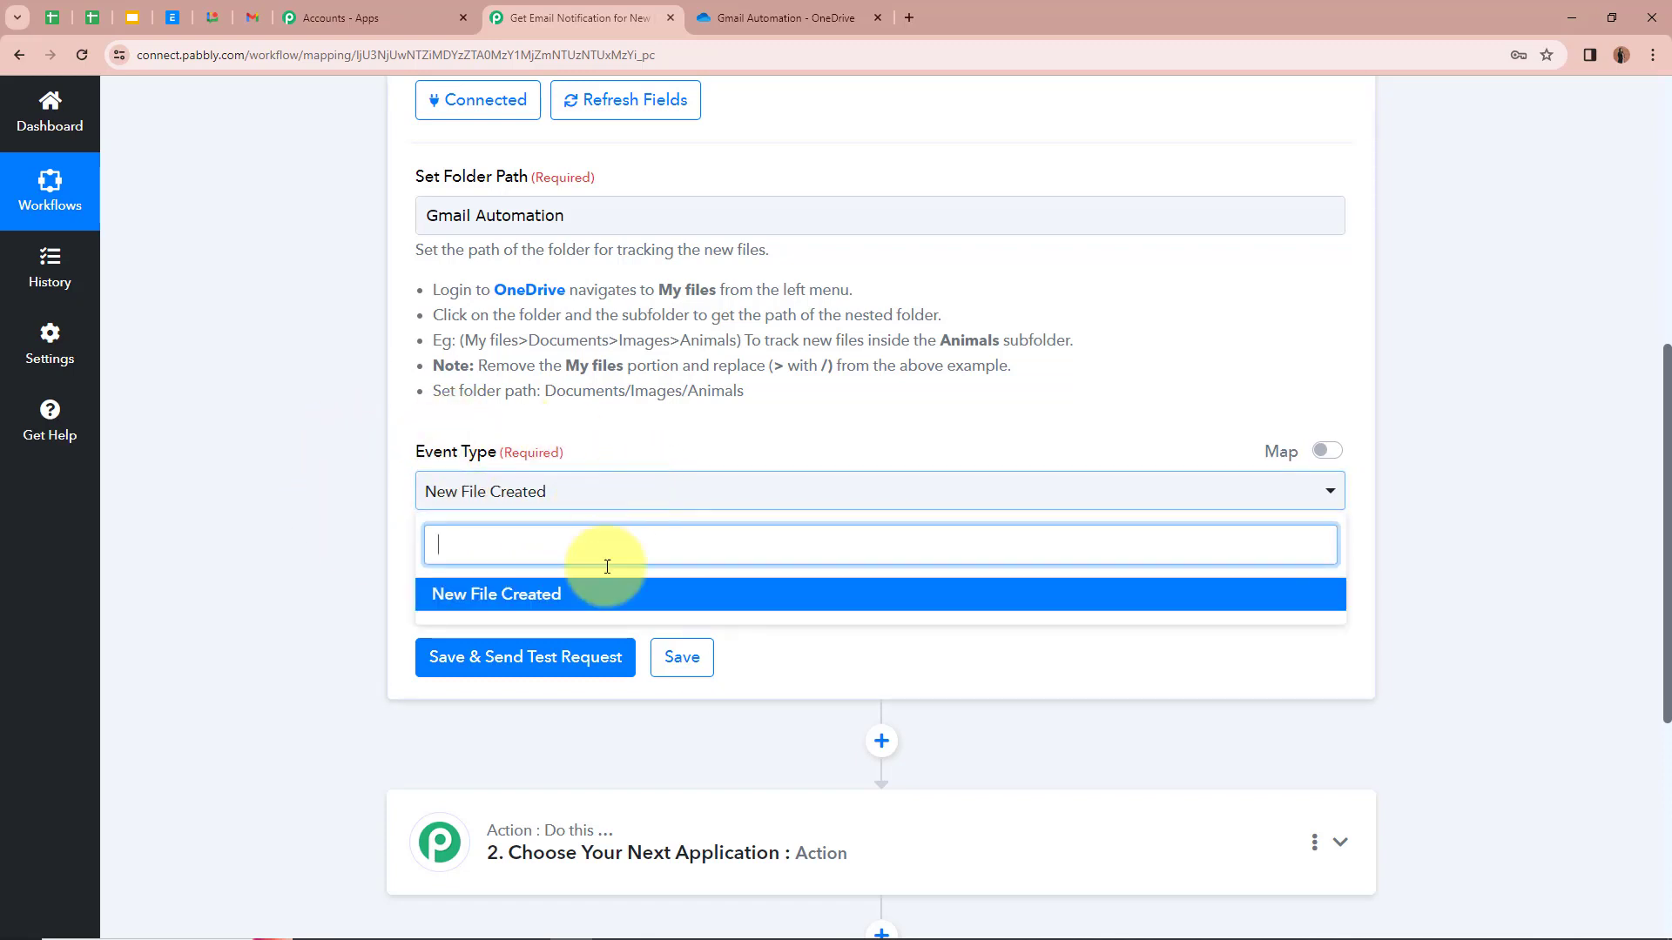
left_click(607, 590)
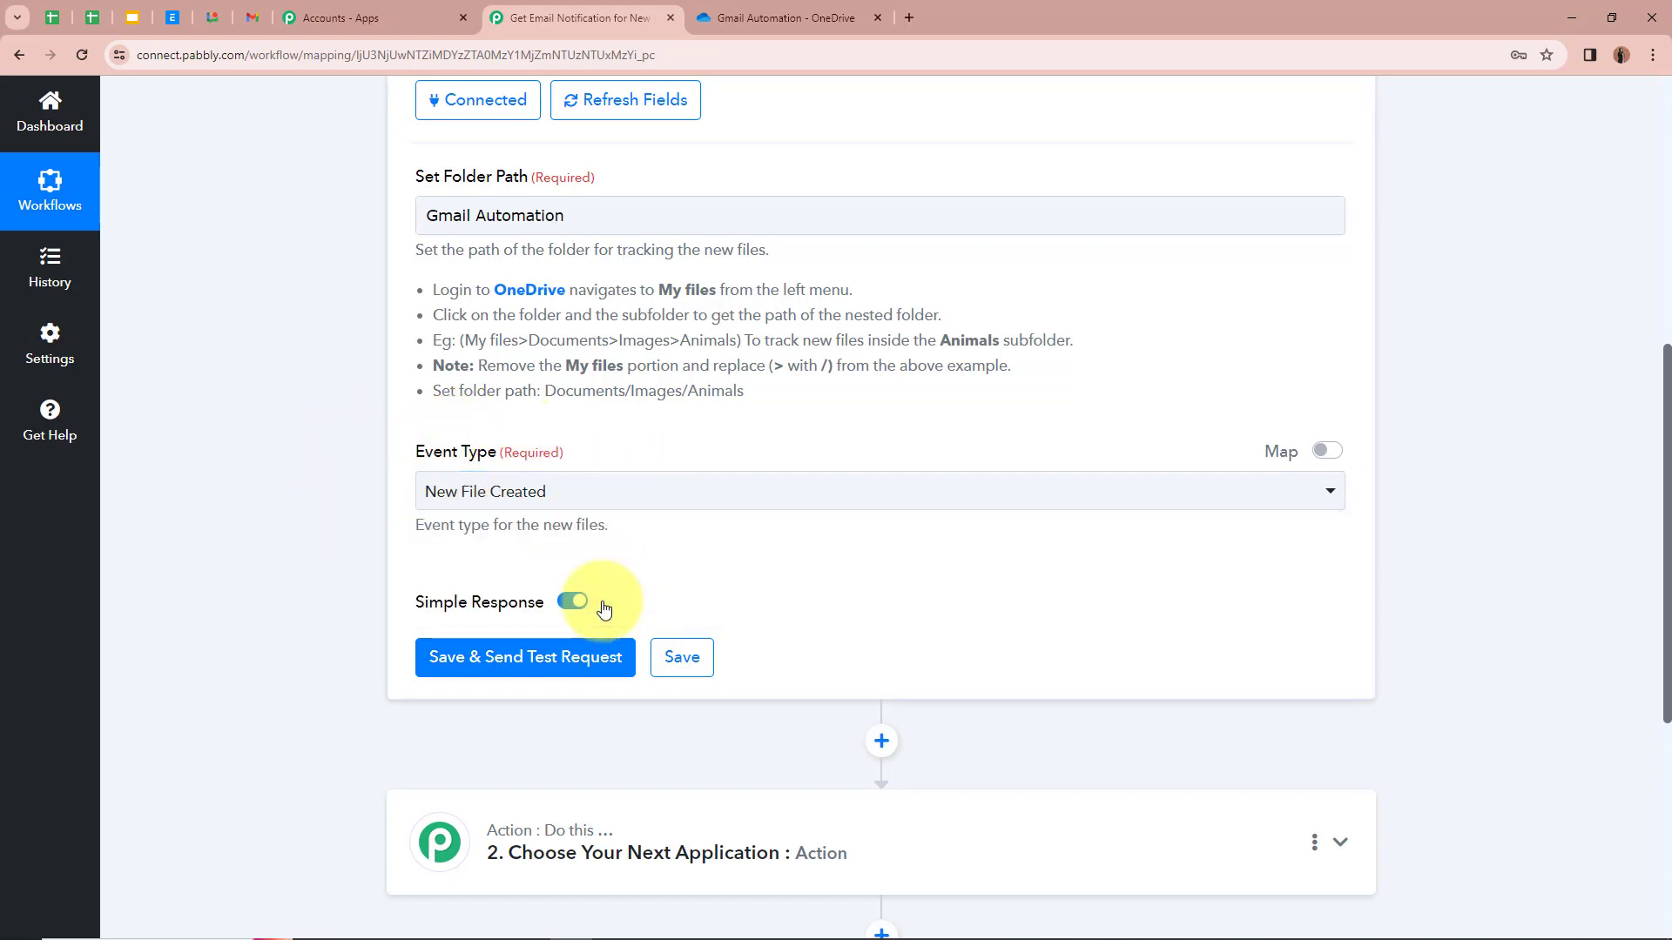
left_click(336, 524)
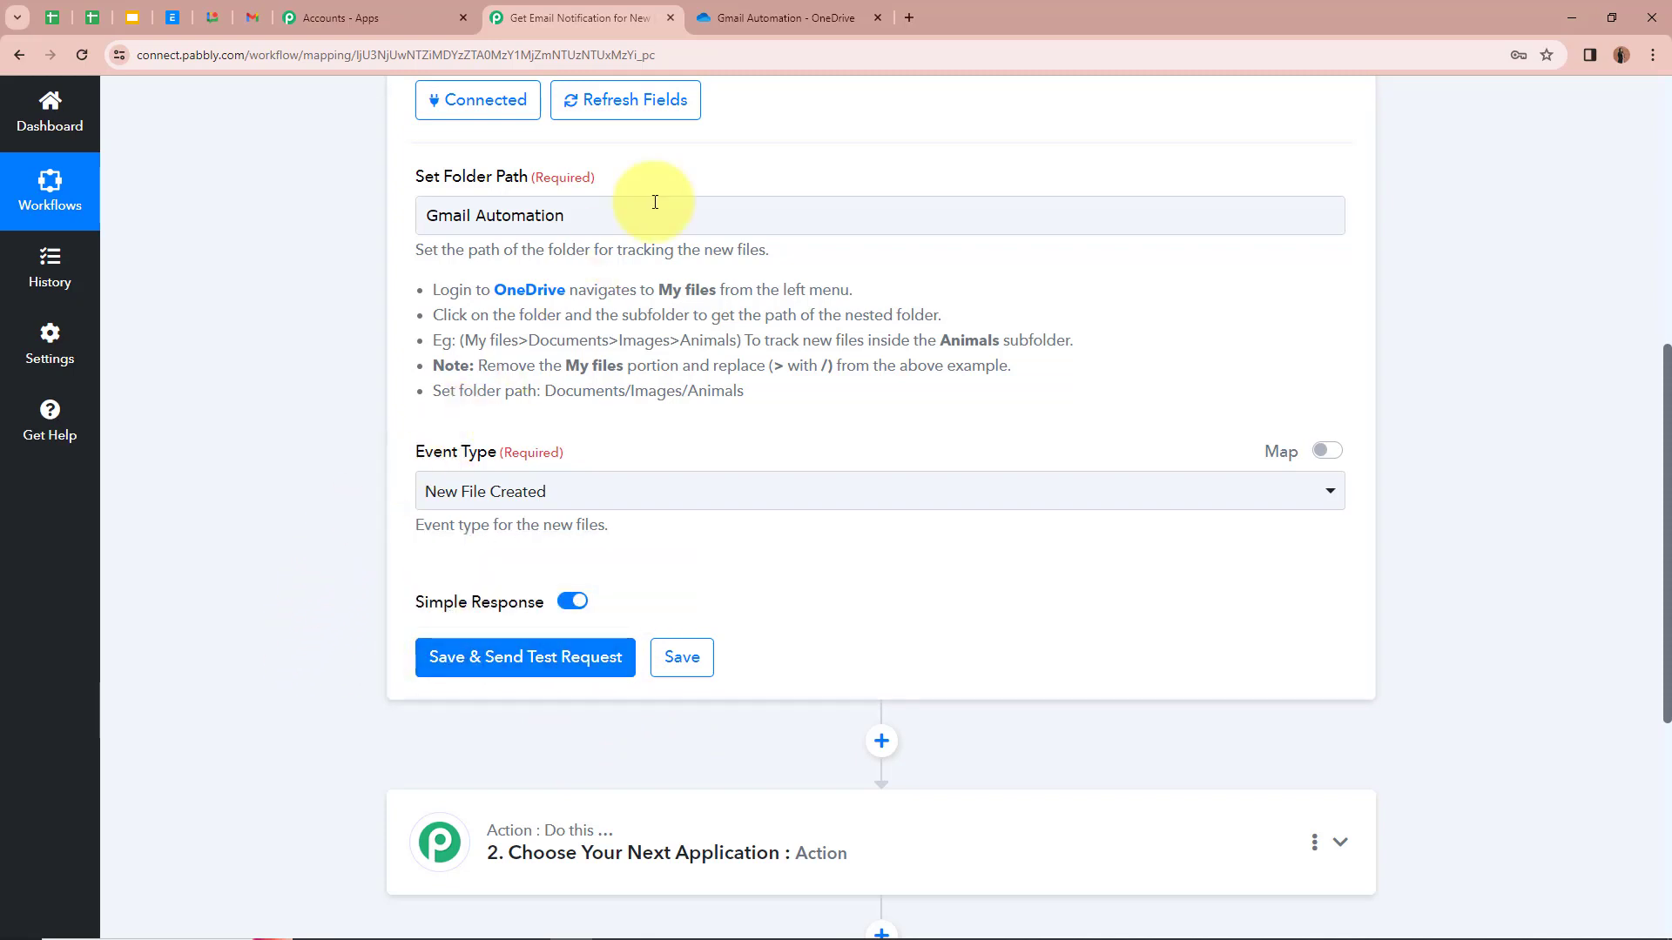
left_click(793, 21)
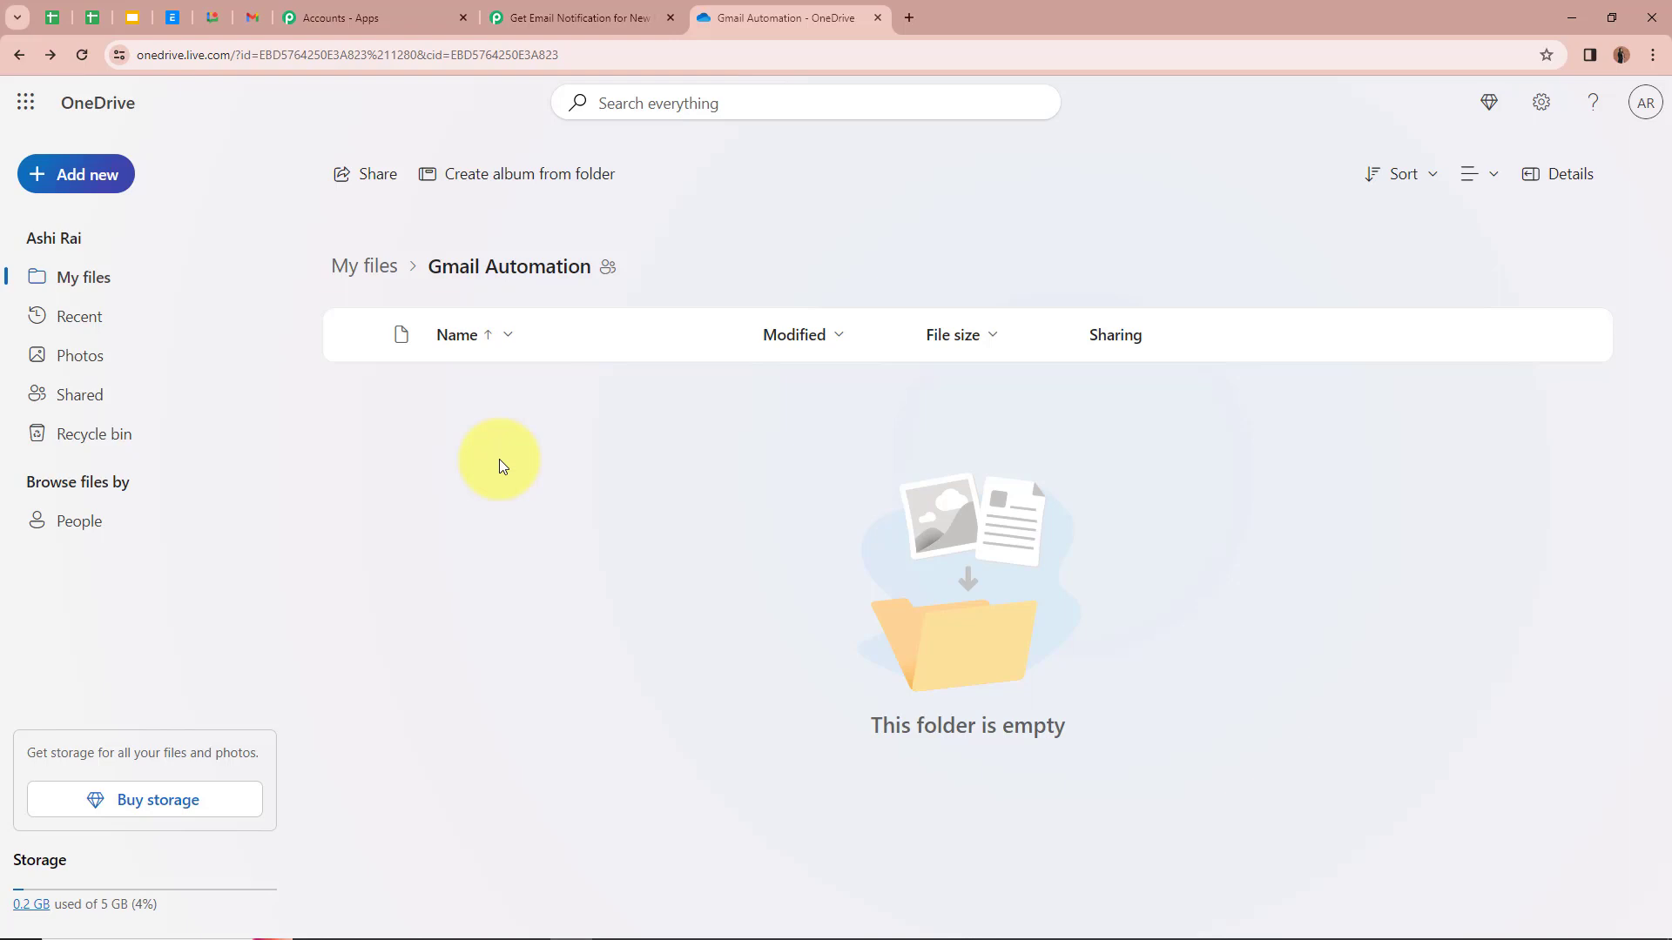
Step: Upload SolarBrite Quotation.pdf into the Gmail Automation folder and open it in preview
left_click(79, 175)
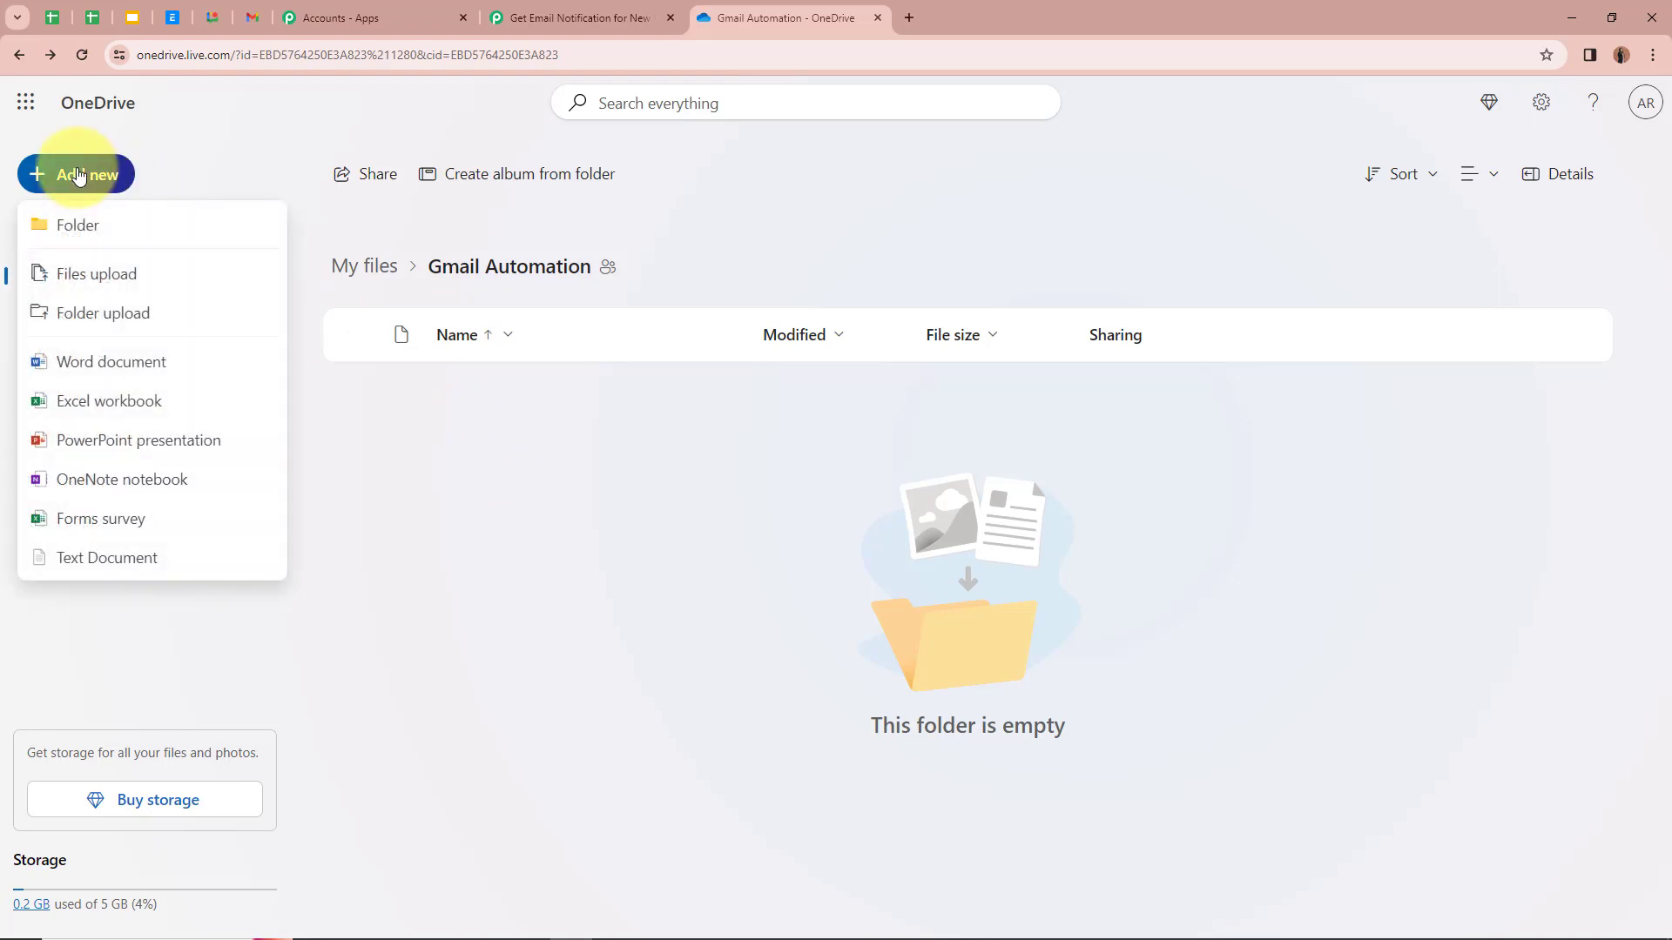
left_click(199, 279)
left_click(366, 283)
left_click(687, 441)
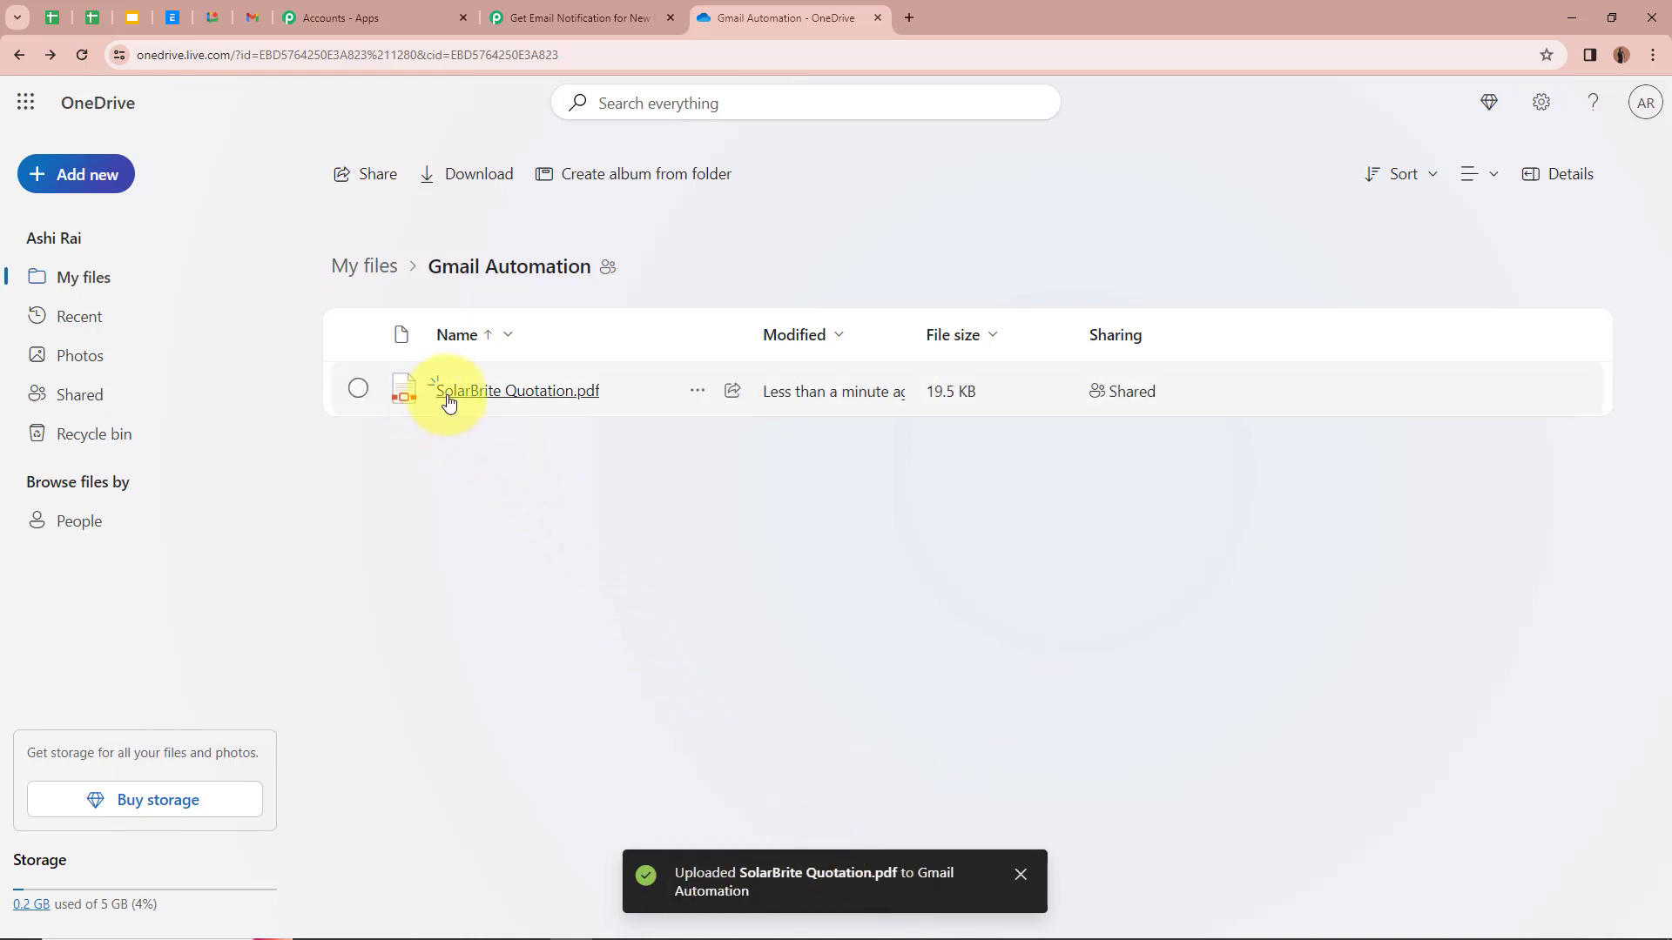
left_click(586, 397)
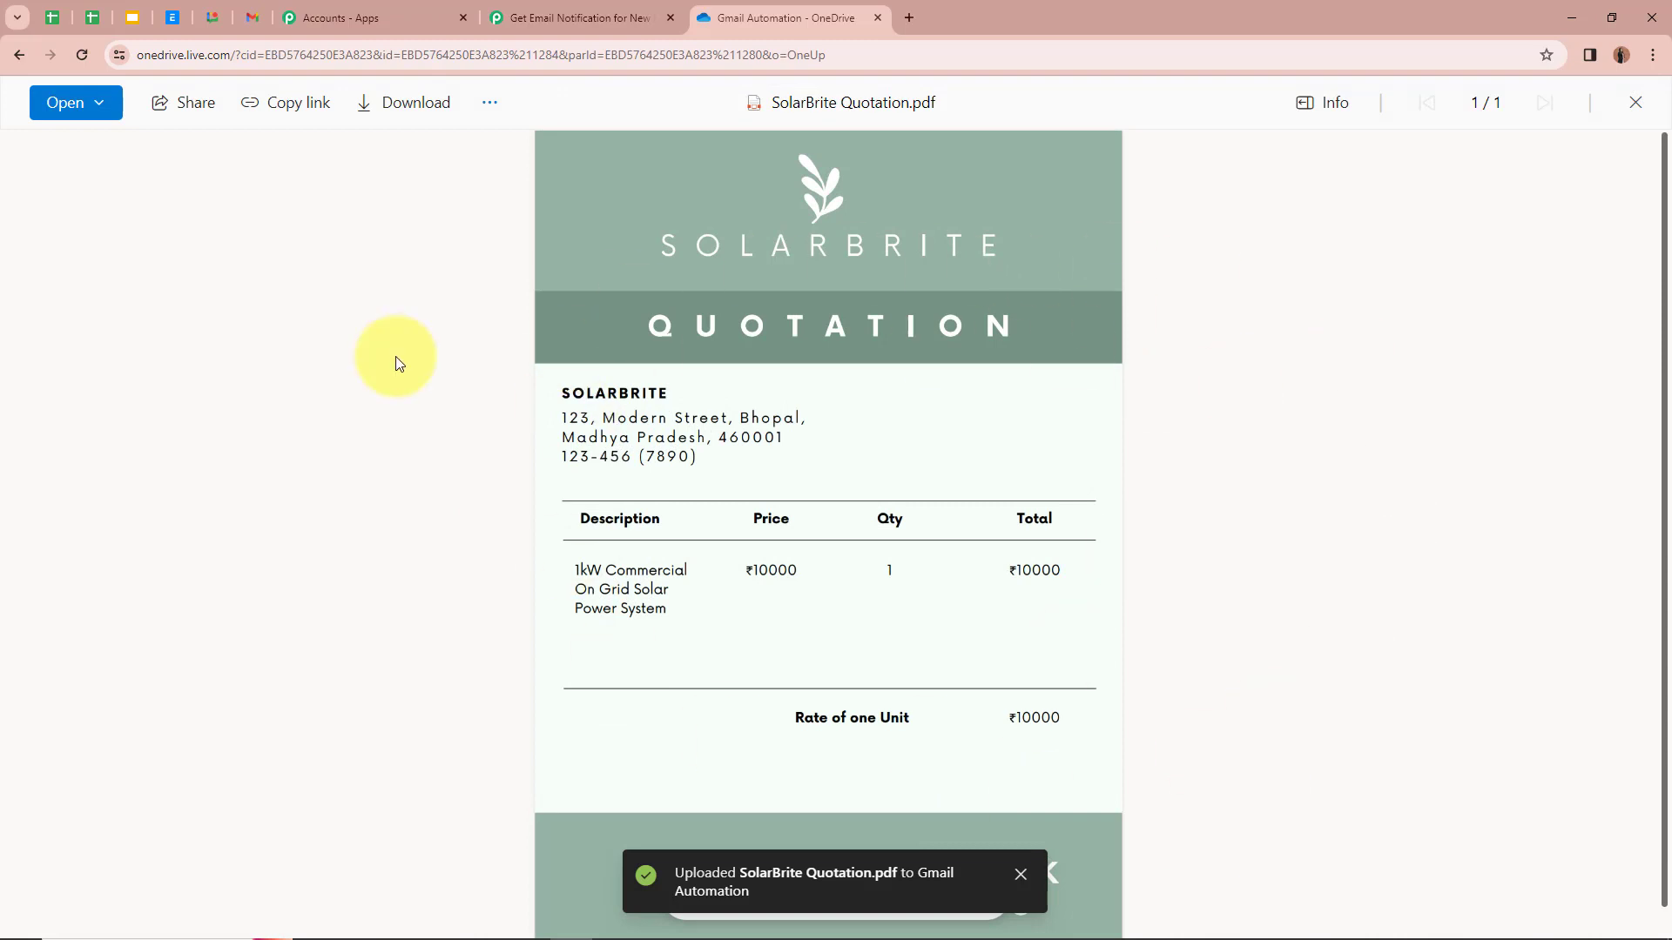
Step: Save the OneDrive trigger and review the test response for SolarBrite Quotation.pdf, including downloadUrl
left_click(557, 19)
scroll(174, 431, "down", 2)
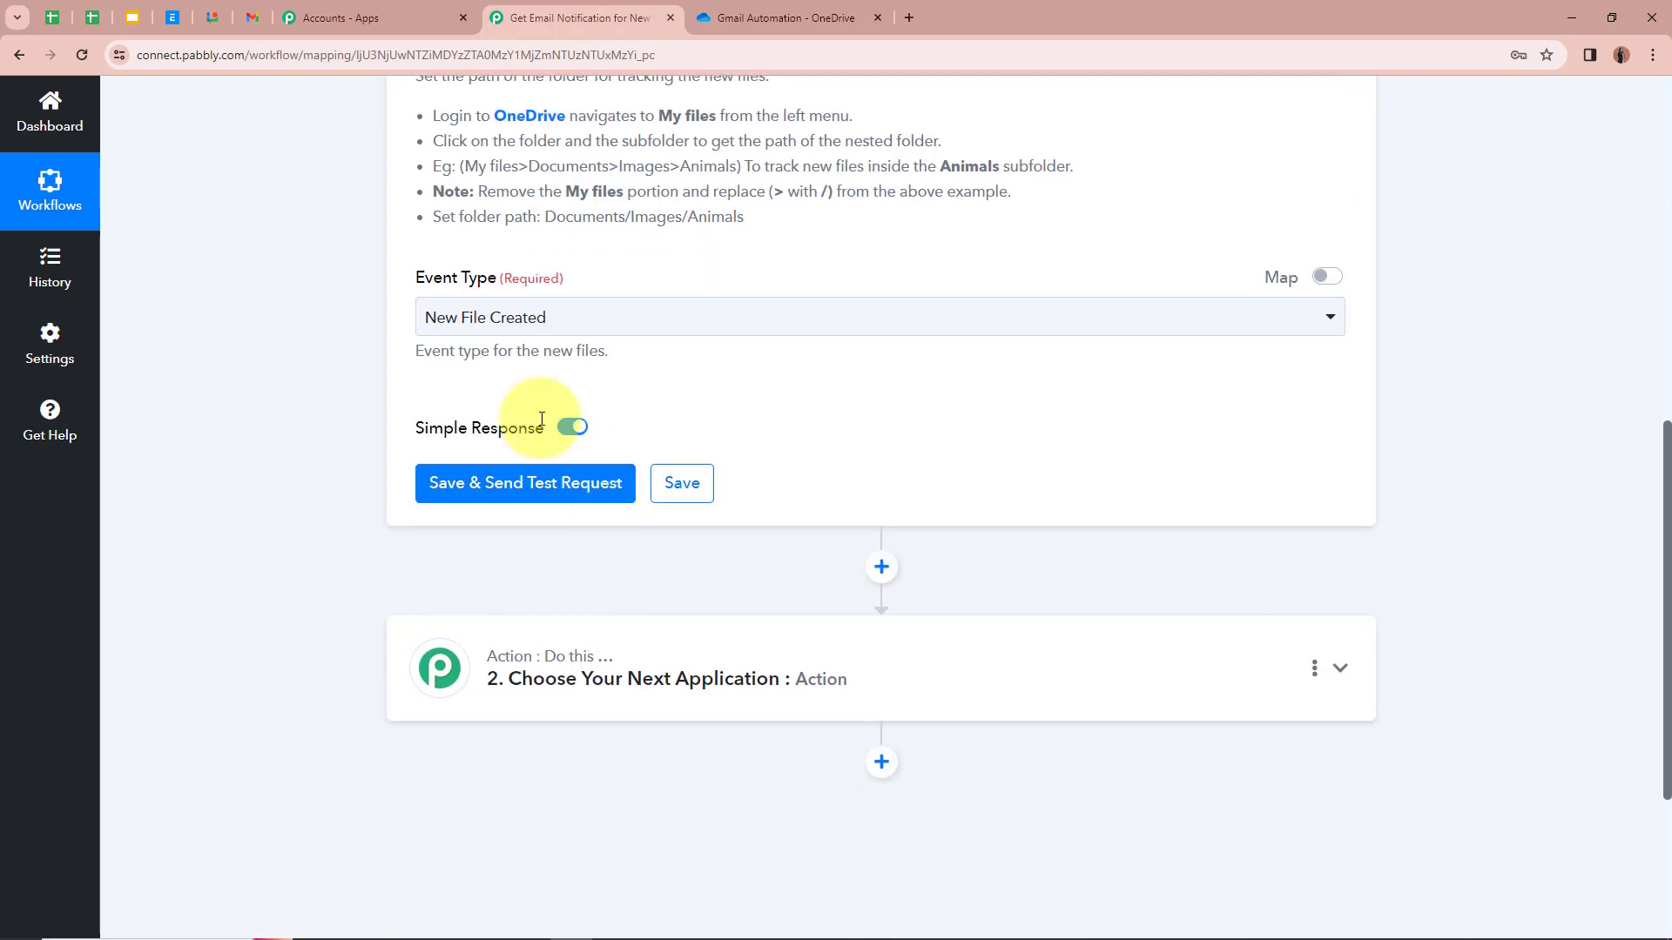
left_click(552, 487)
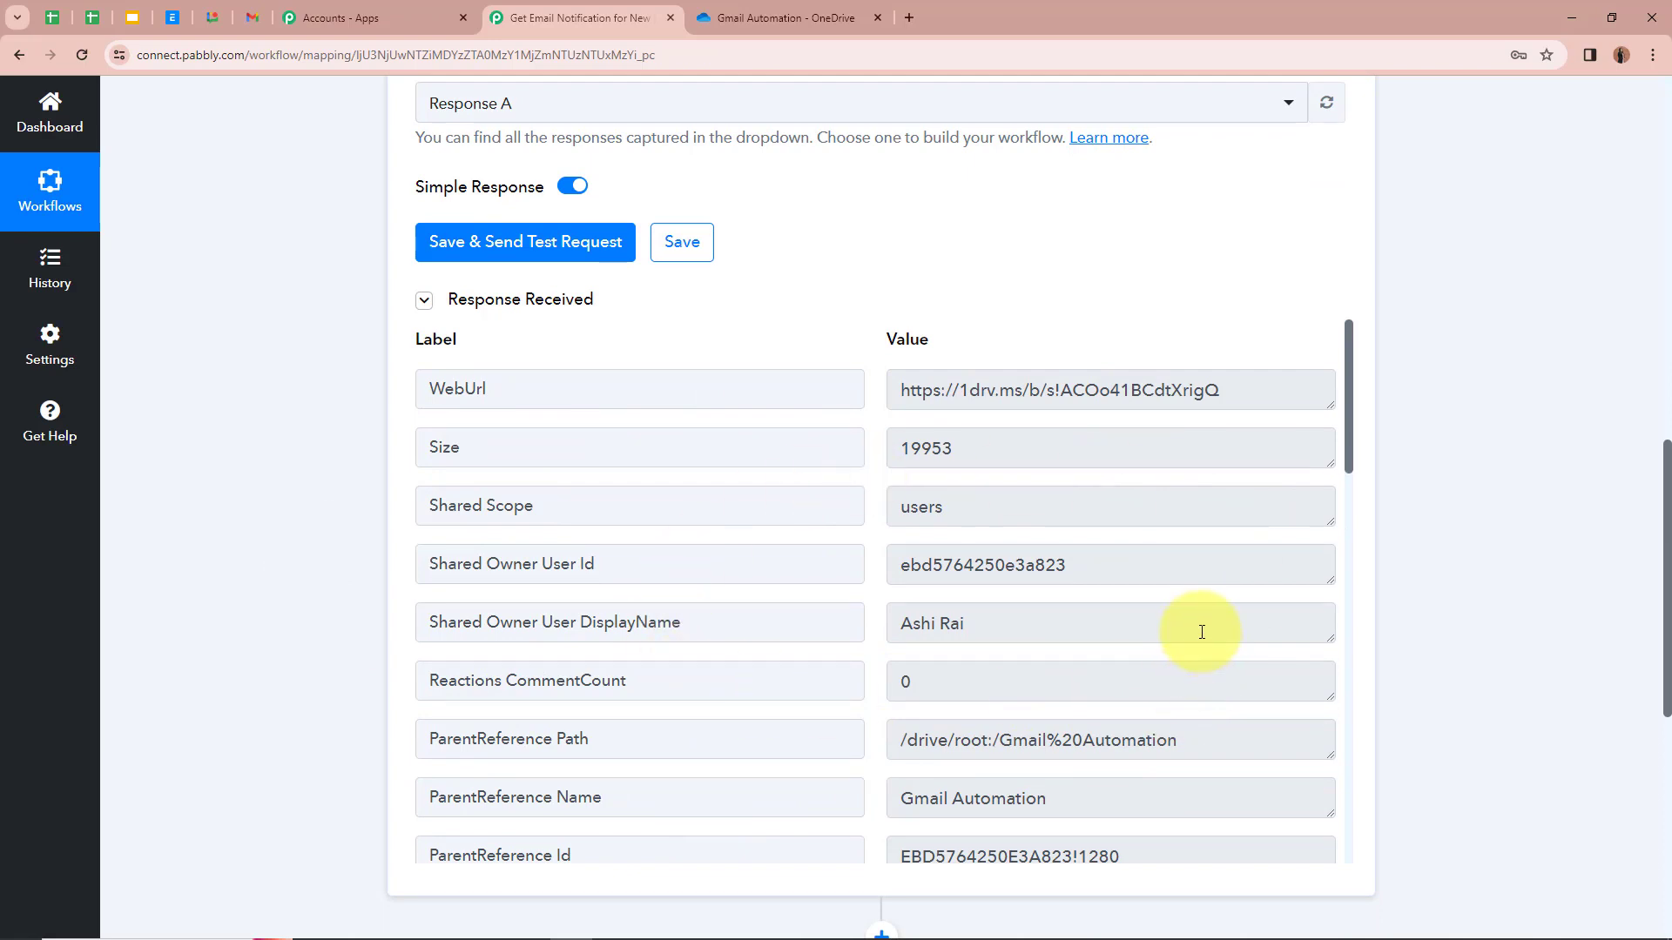
scroll(1141, 614, "down", 4)
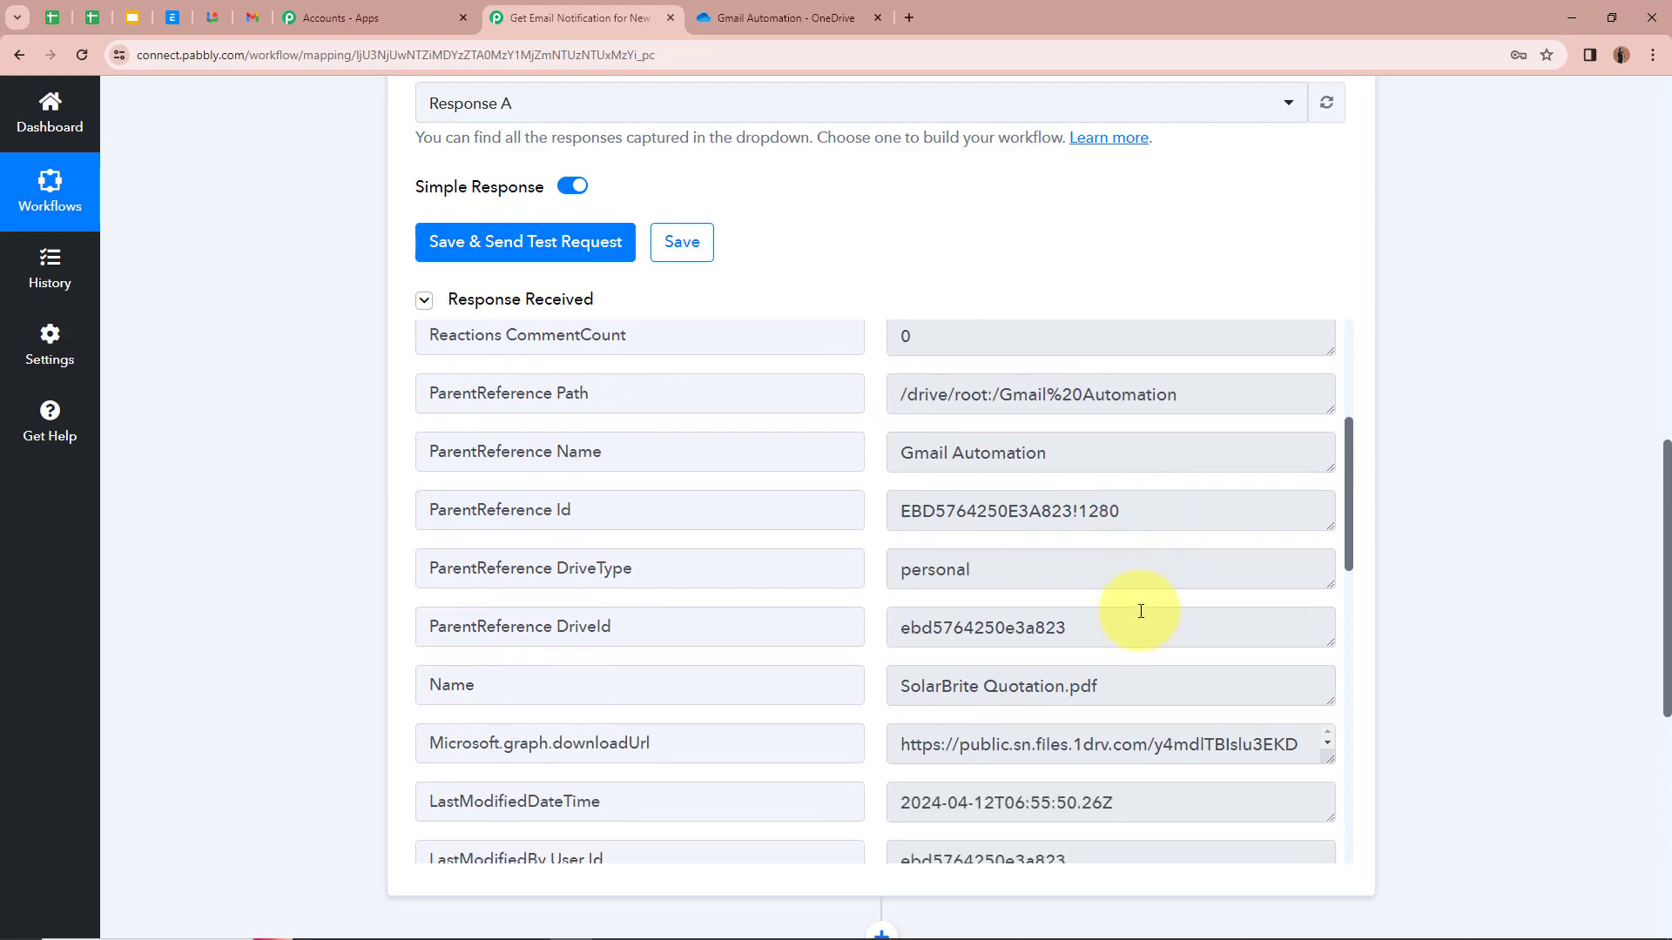
scroll(1141, 611, "down", 2)
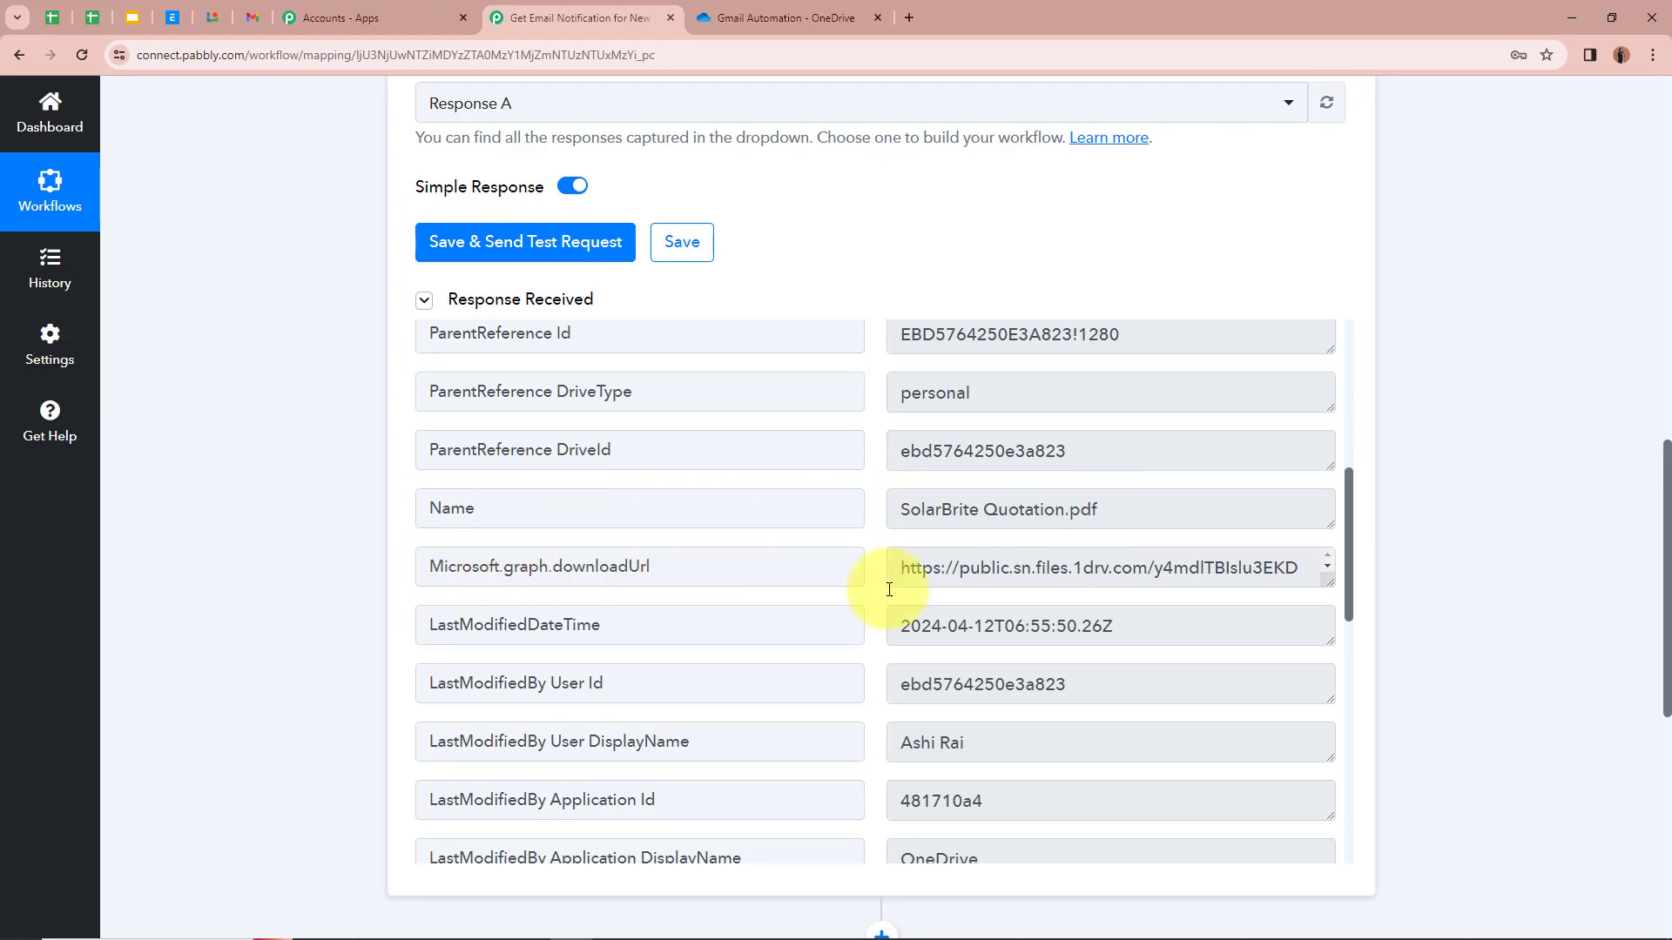
left_click_drag(1333, 583, 1332, 782)
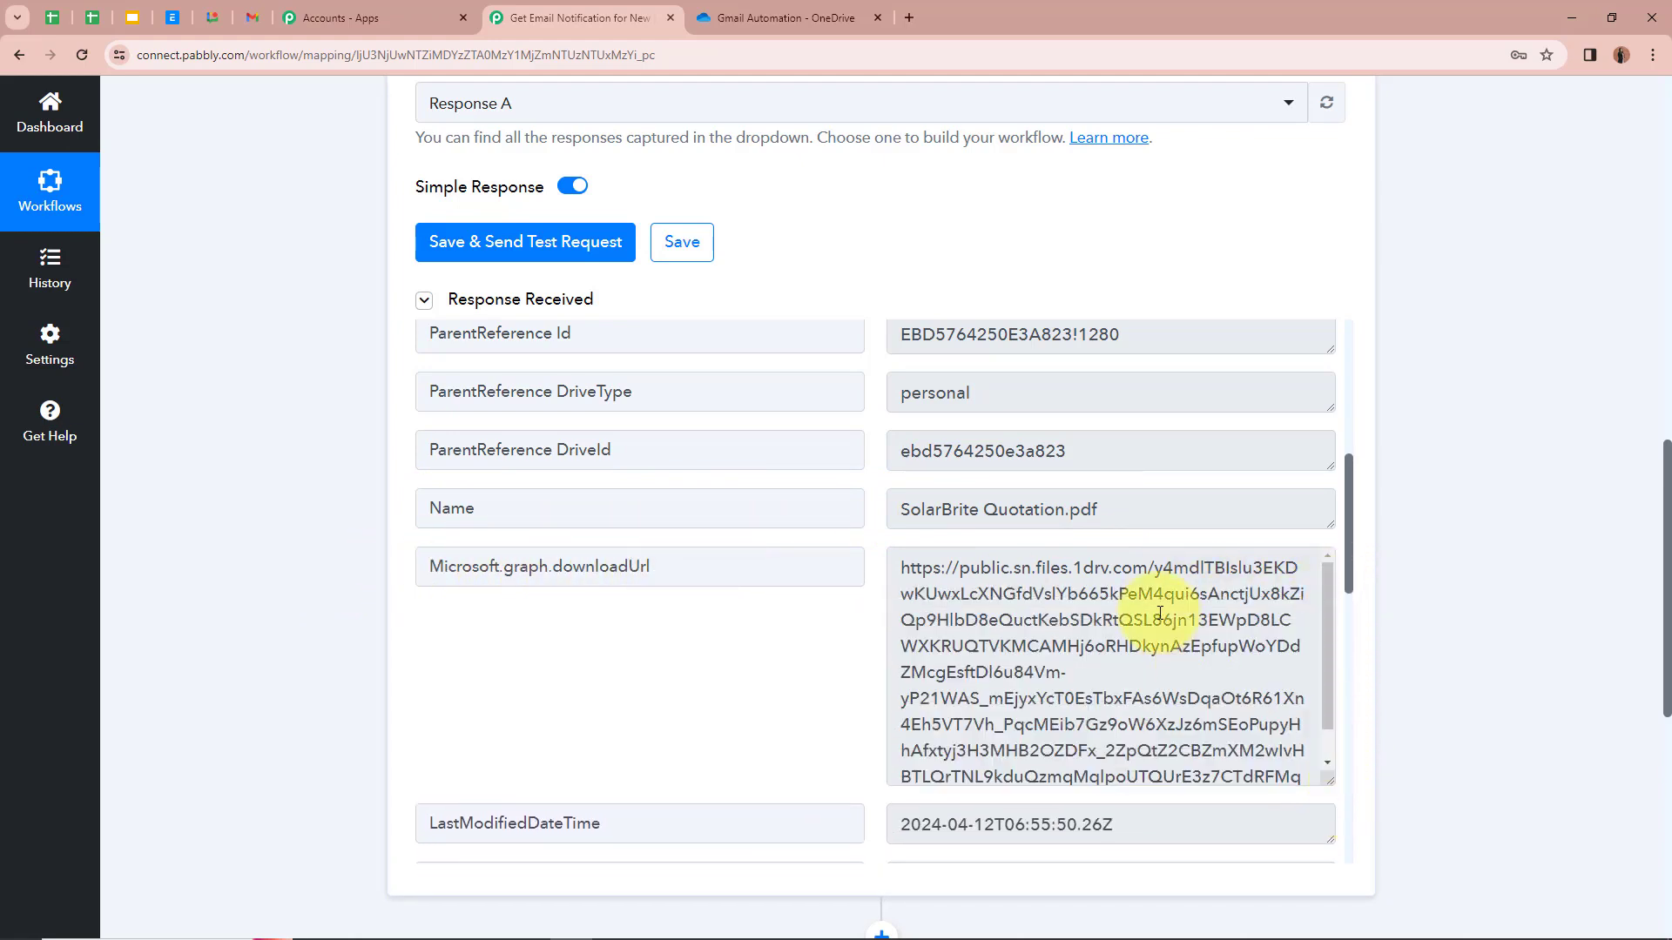
scroll(1147, 700, "down", 1)
scroll(1145, 700, "up", 2)
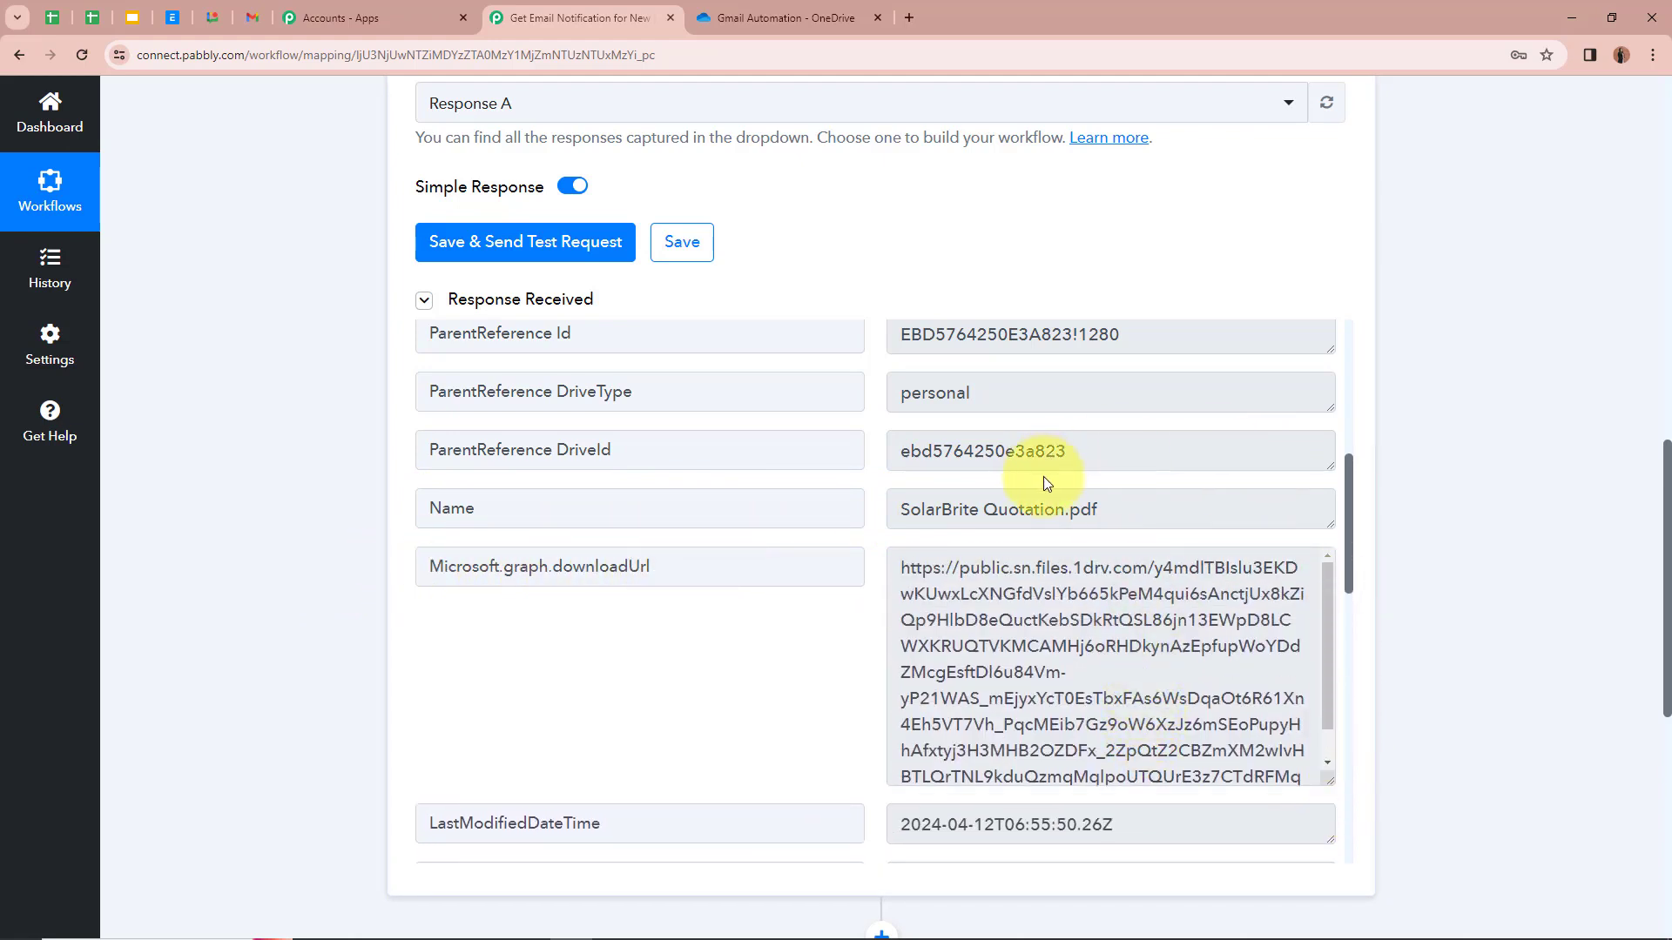
scroll(1034, 484, "down", 5)
scroll(1034, 484, "up", 8)
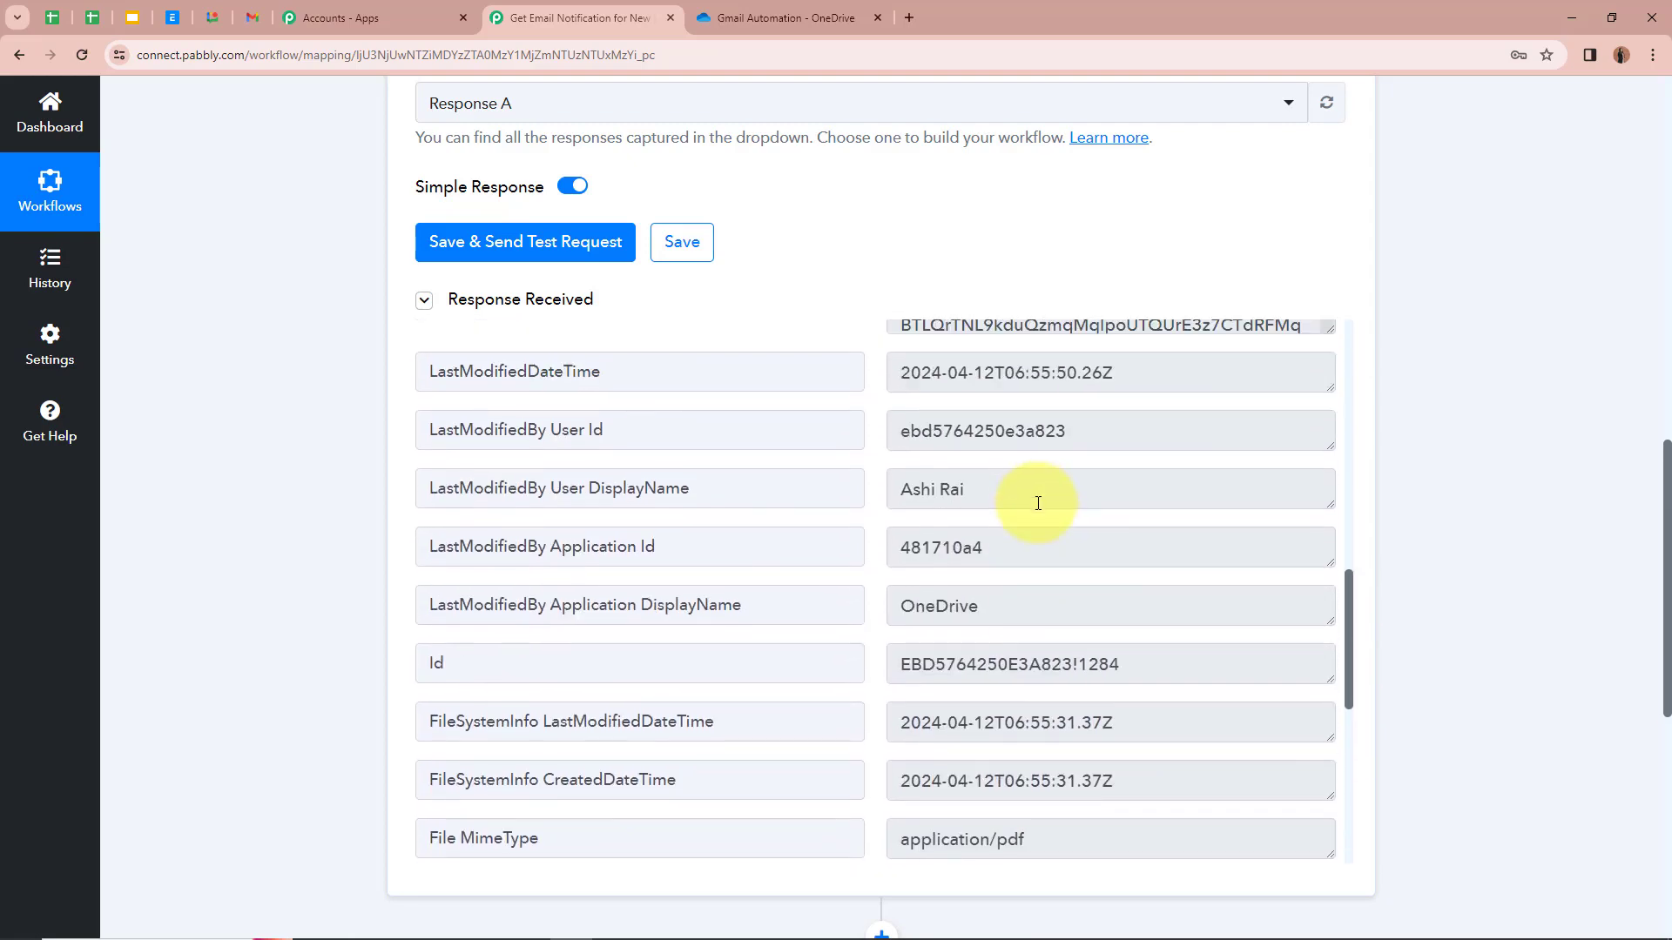
scroll(1043, 508, "up", 12)
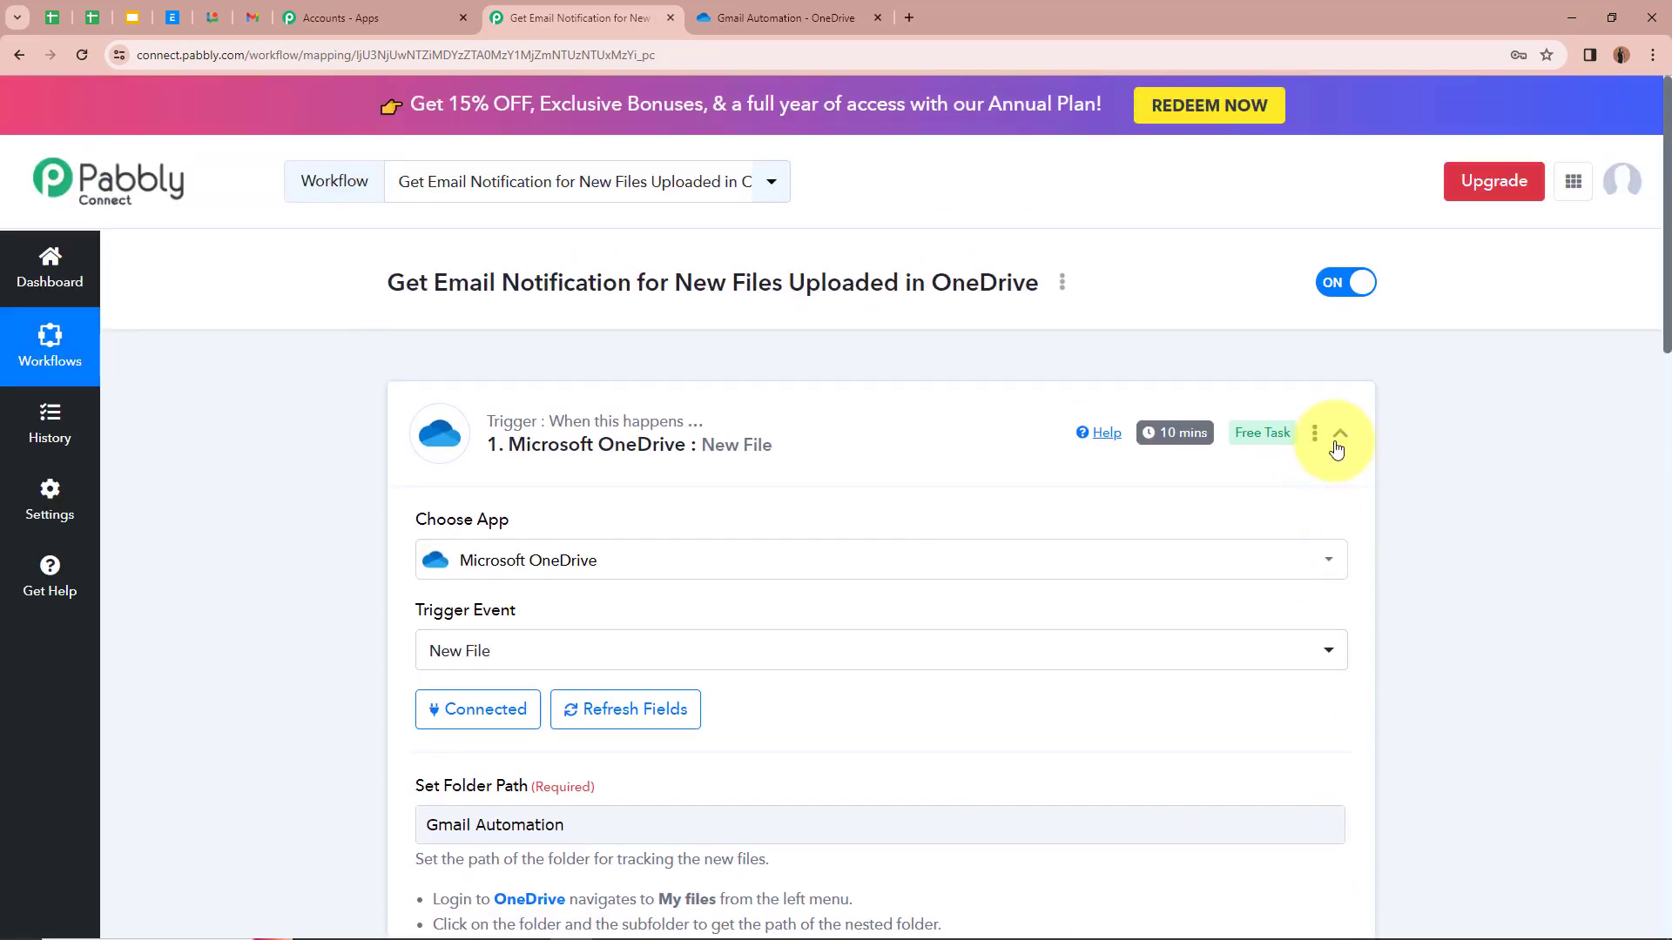
Step: Collapse the OneDrive trigger and search for and pick Gmail as the second step's app
left_click(1338, 438)
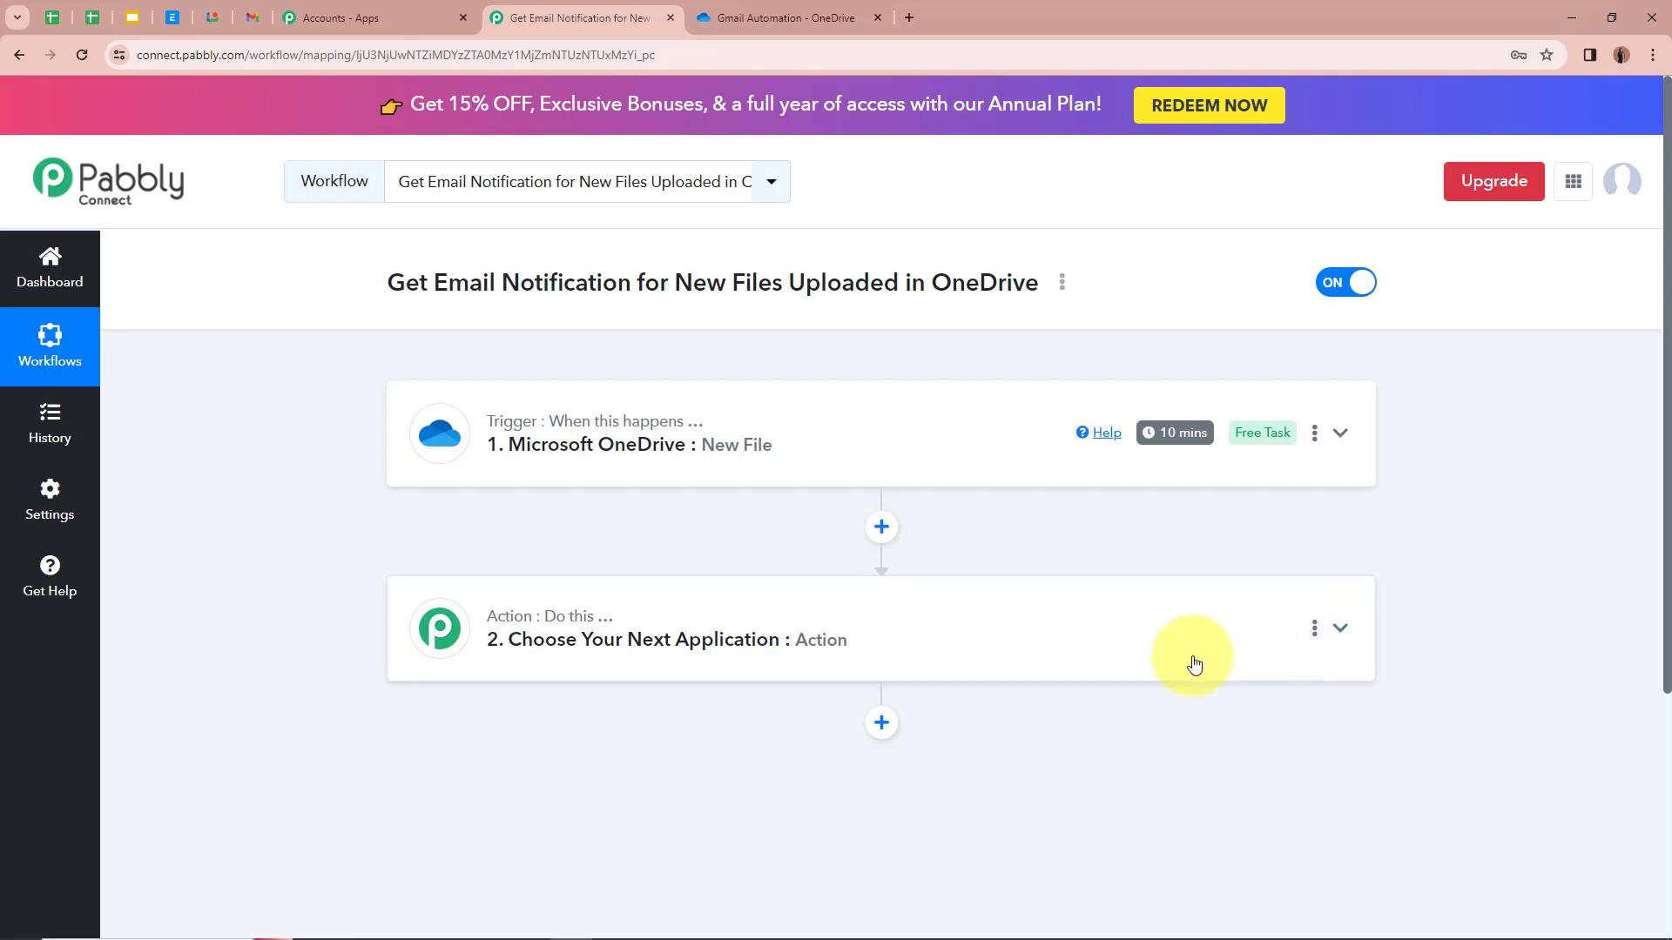
left_click(1341, 628)
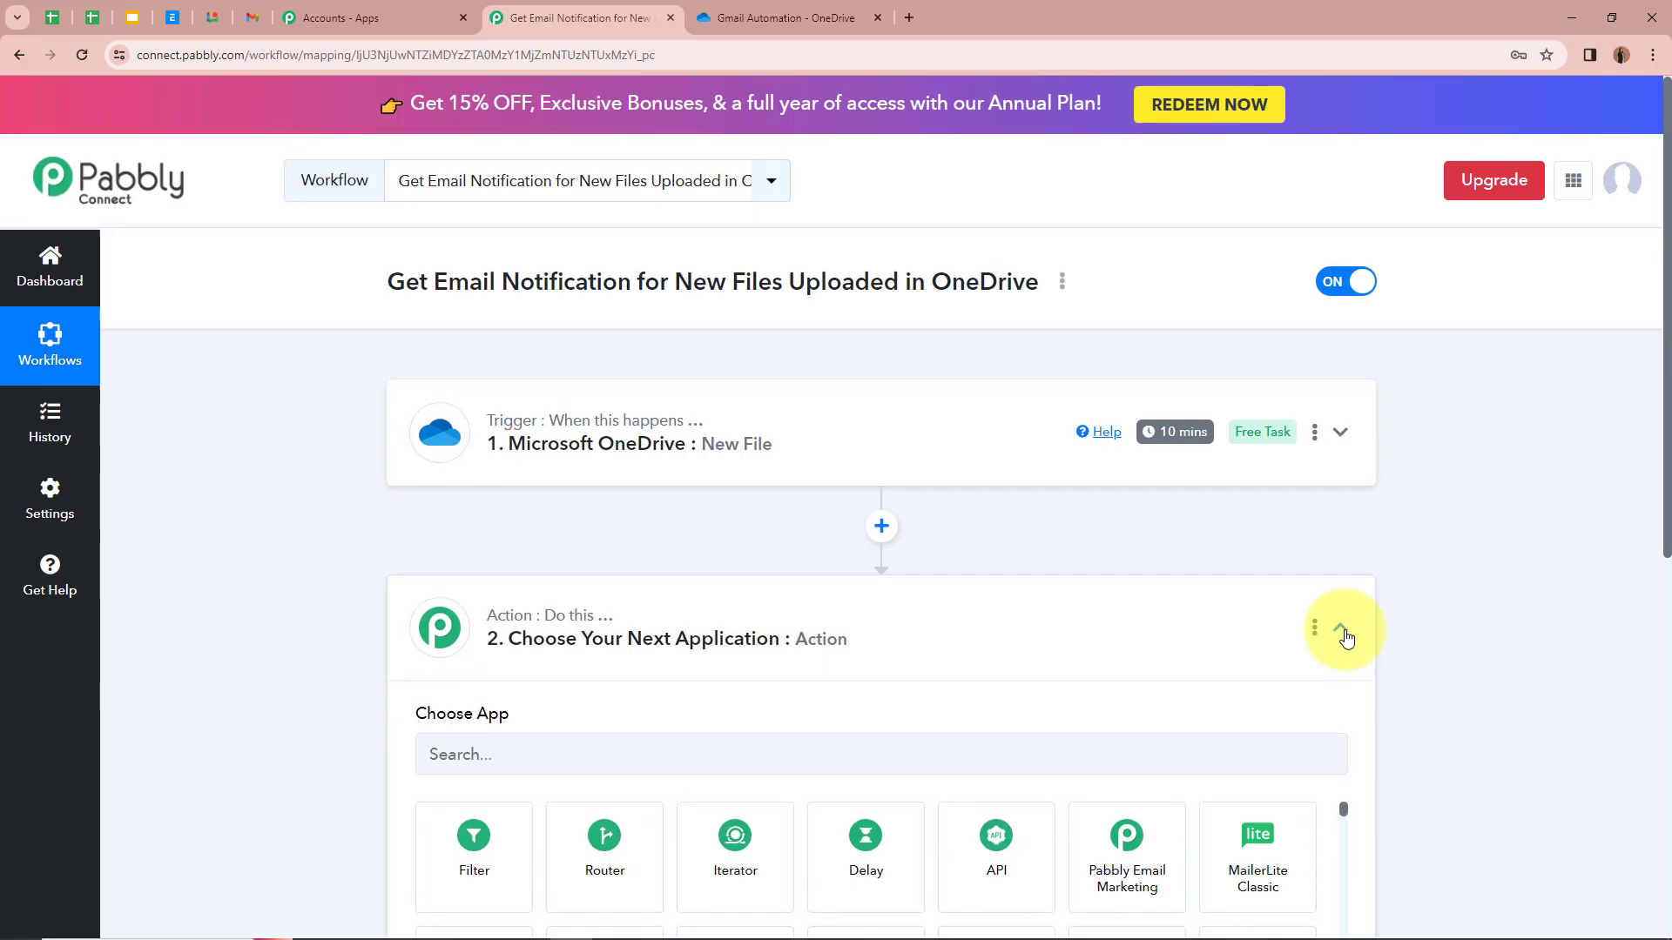
scroll(1285, 570, "down", 3)
scroll(865, 578, "up", 2)
left_click(607, 438)
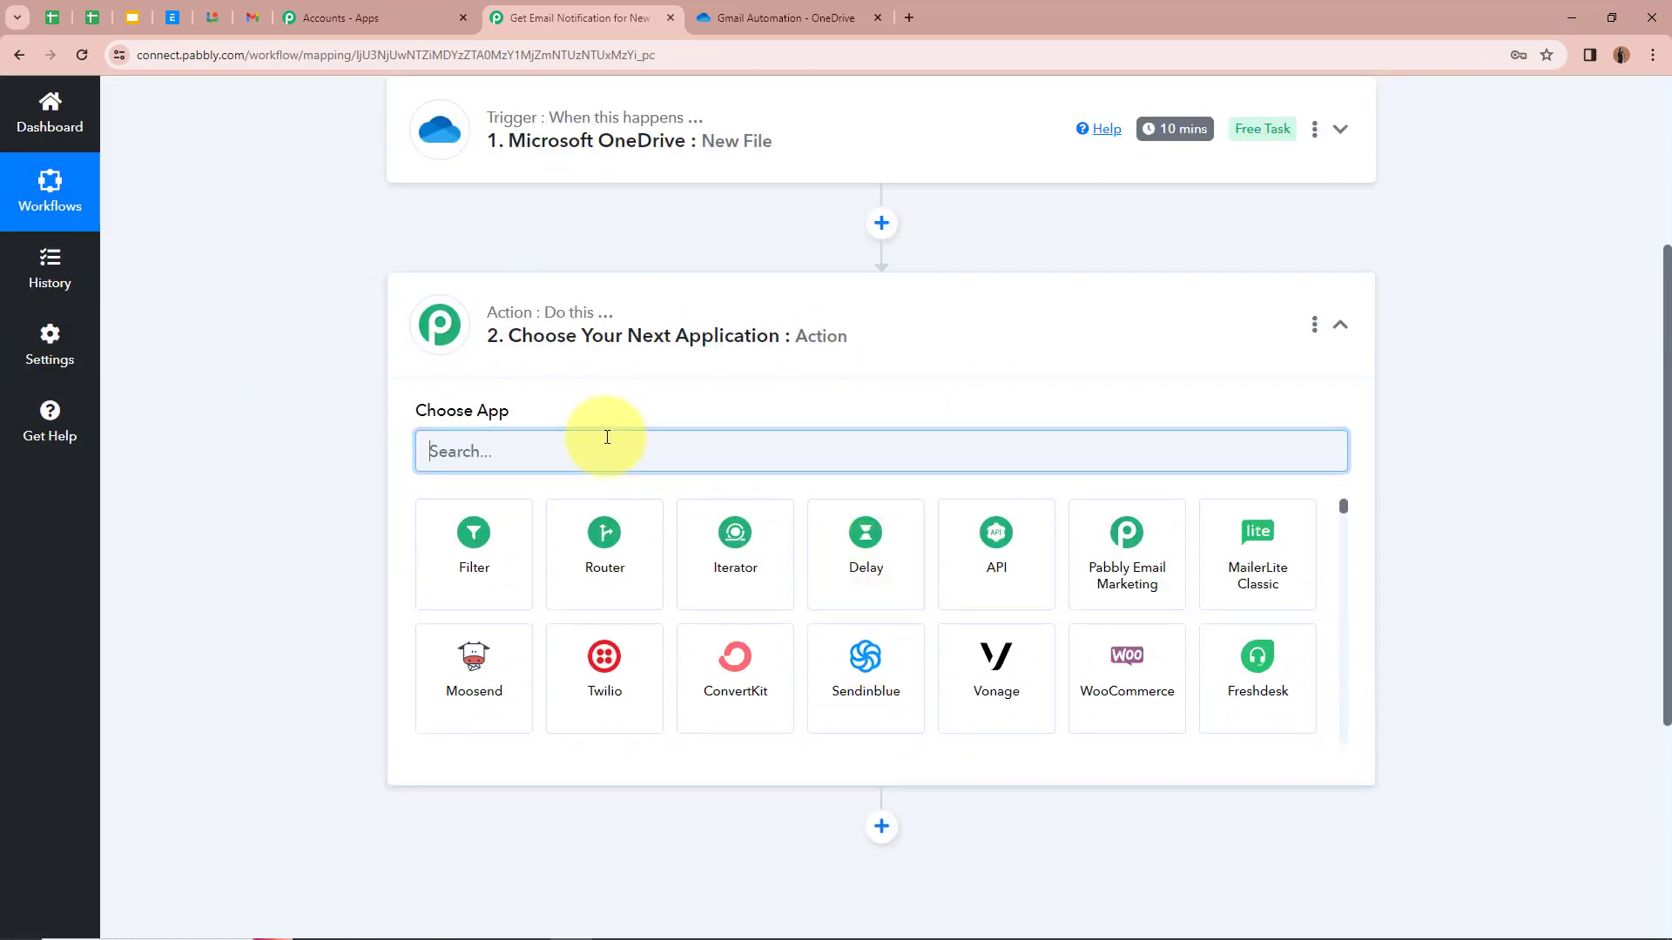
type("Gmail")
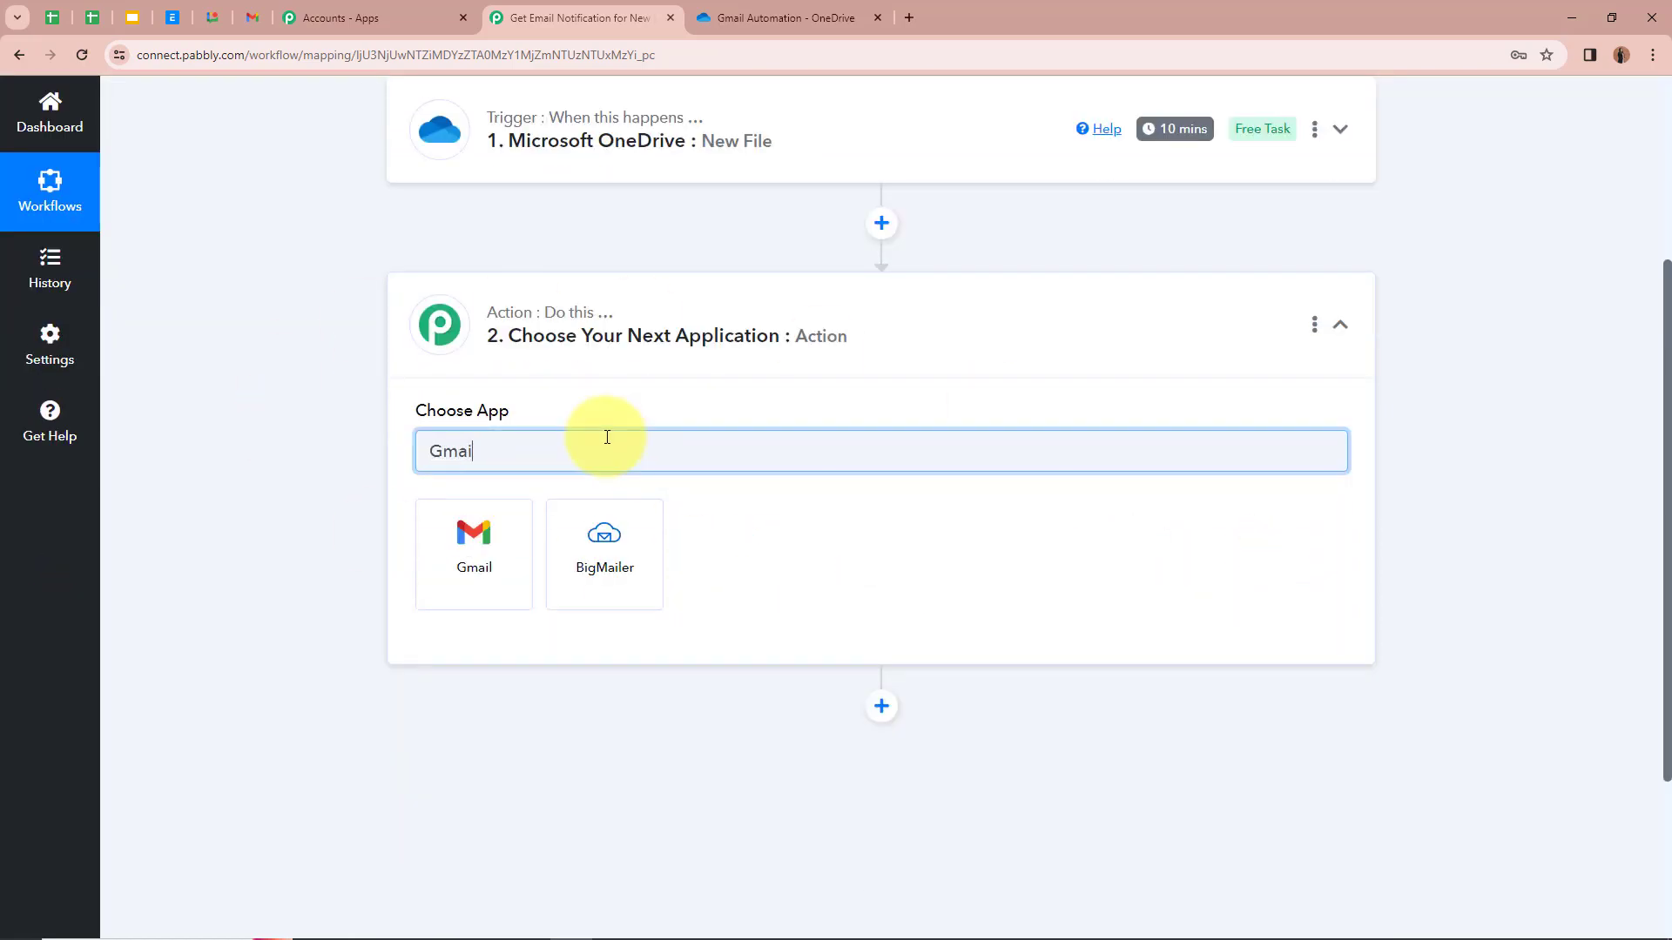
left_click(478, 547)
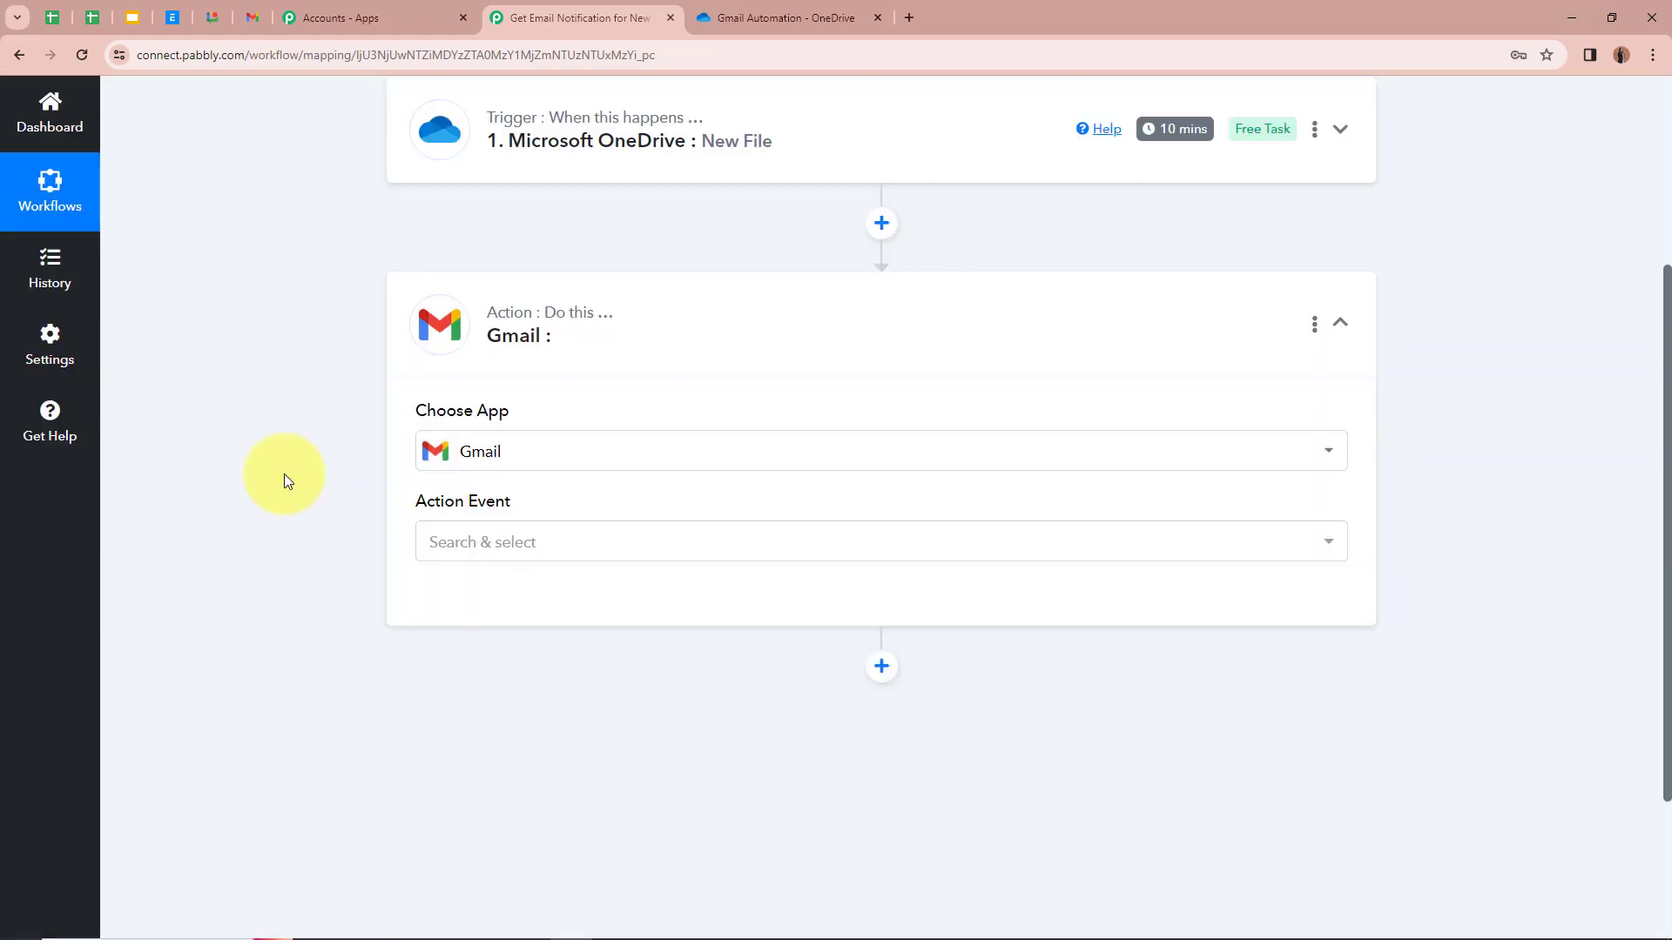
Step: Choose Send Email as the Gmail action event and begin connecting an account
left_click(607, 545)
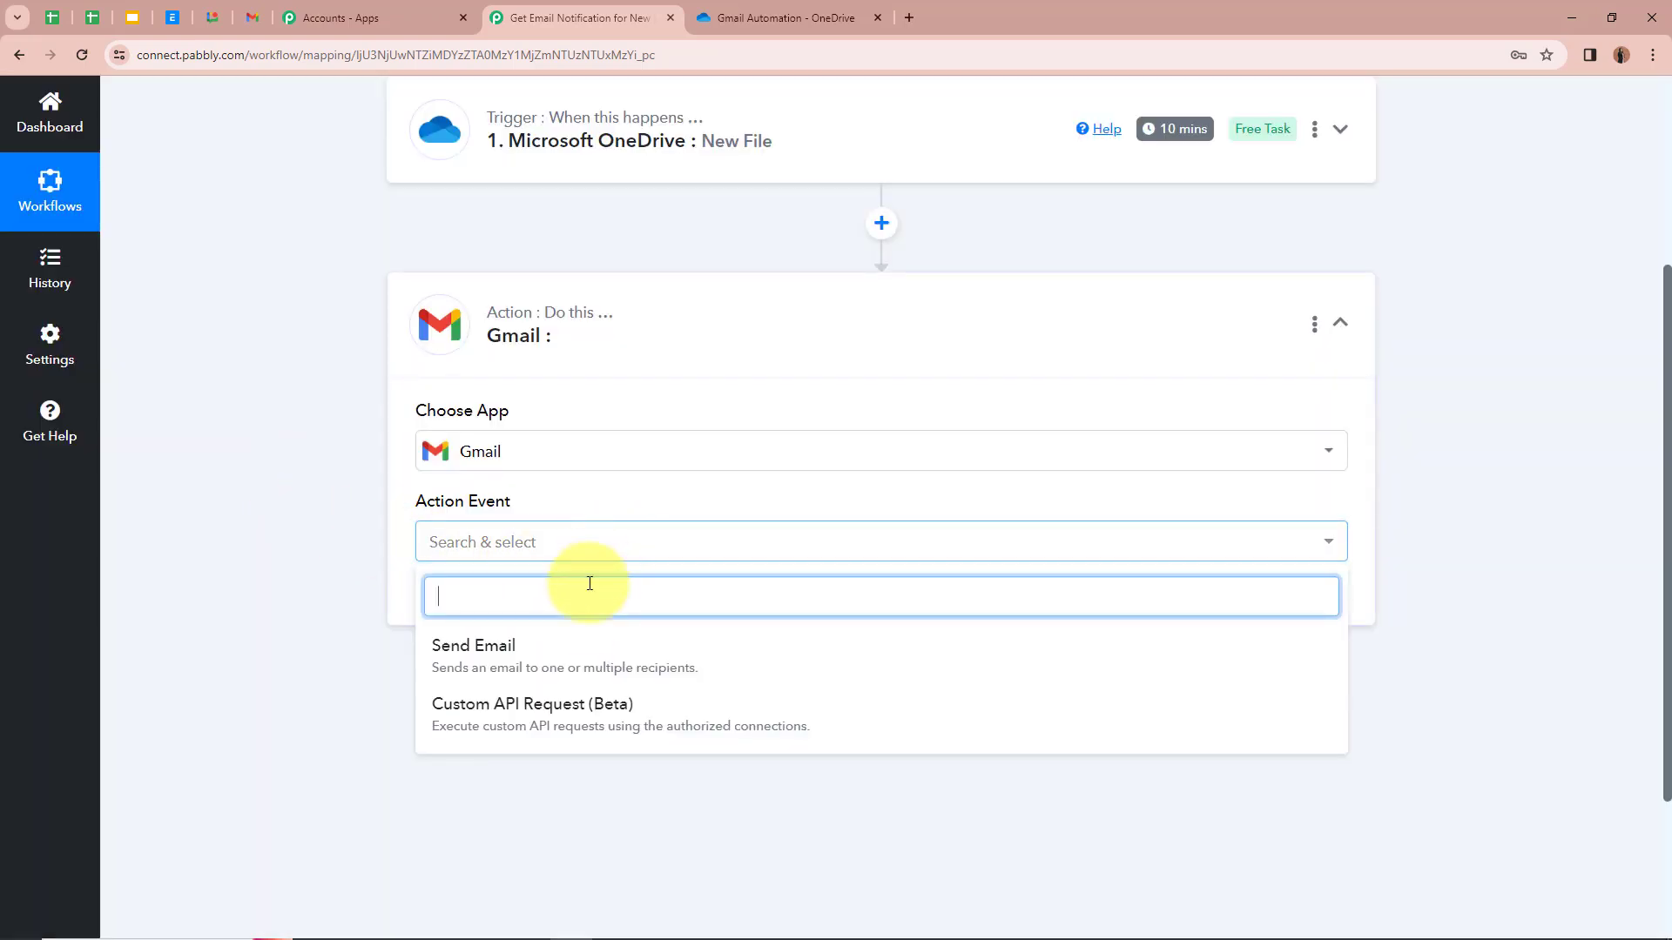
left_click(563, 667)
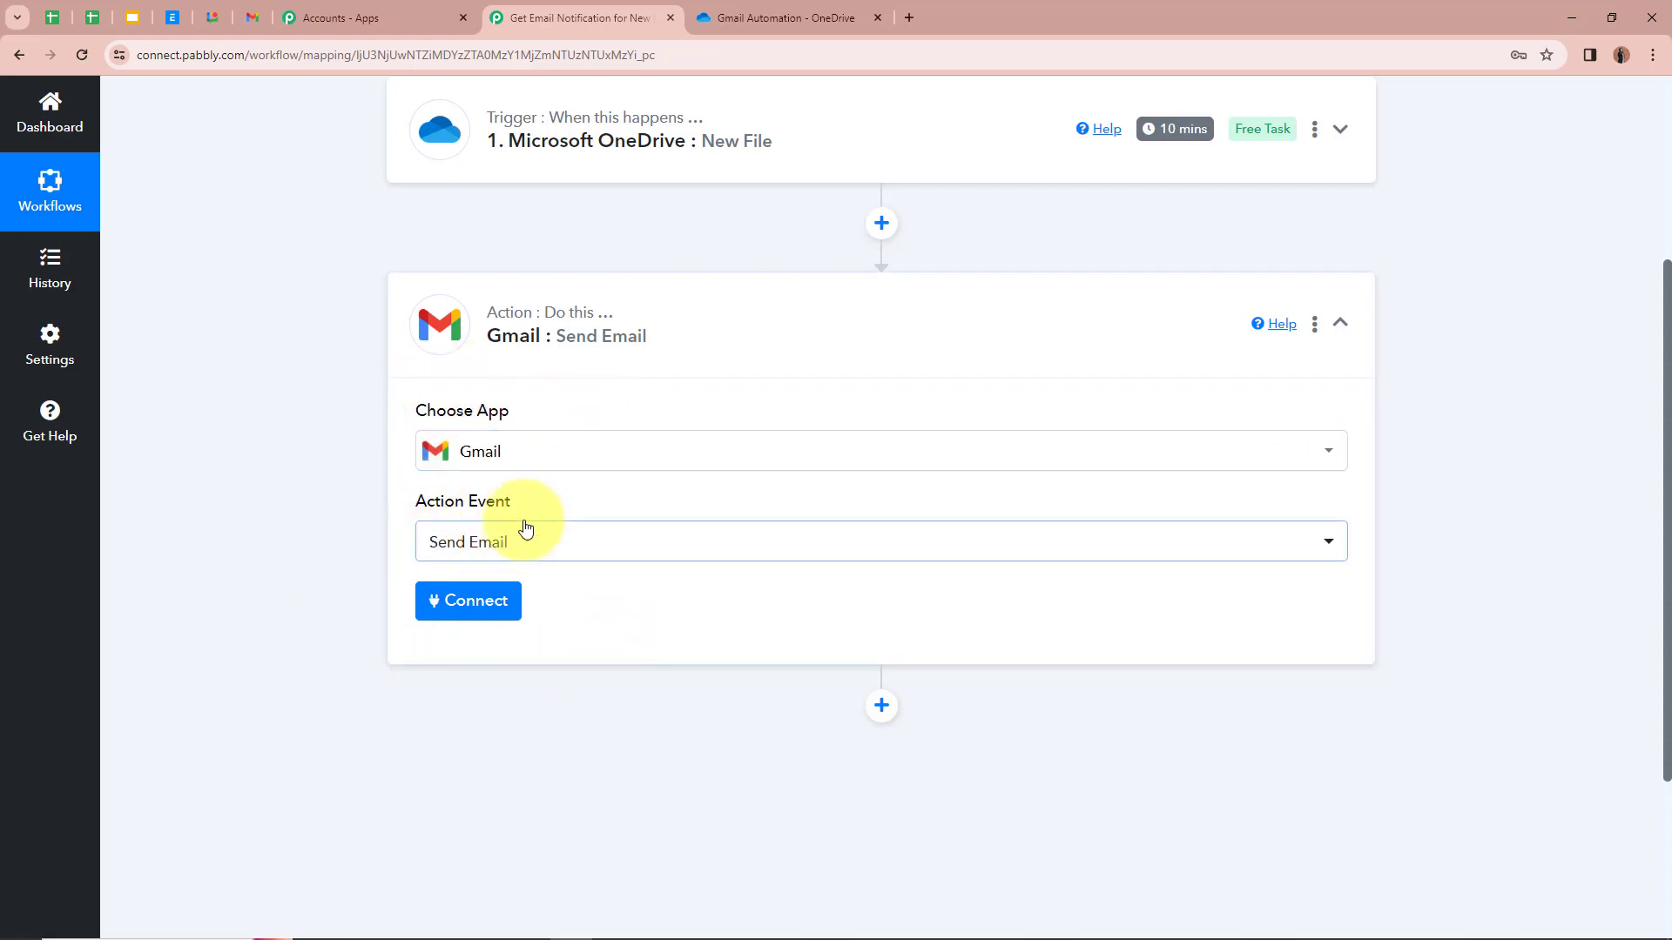
left_click(481, 608)
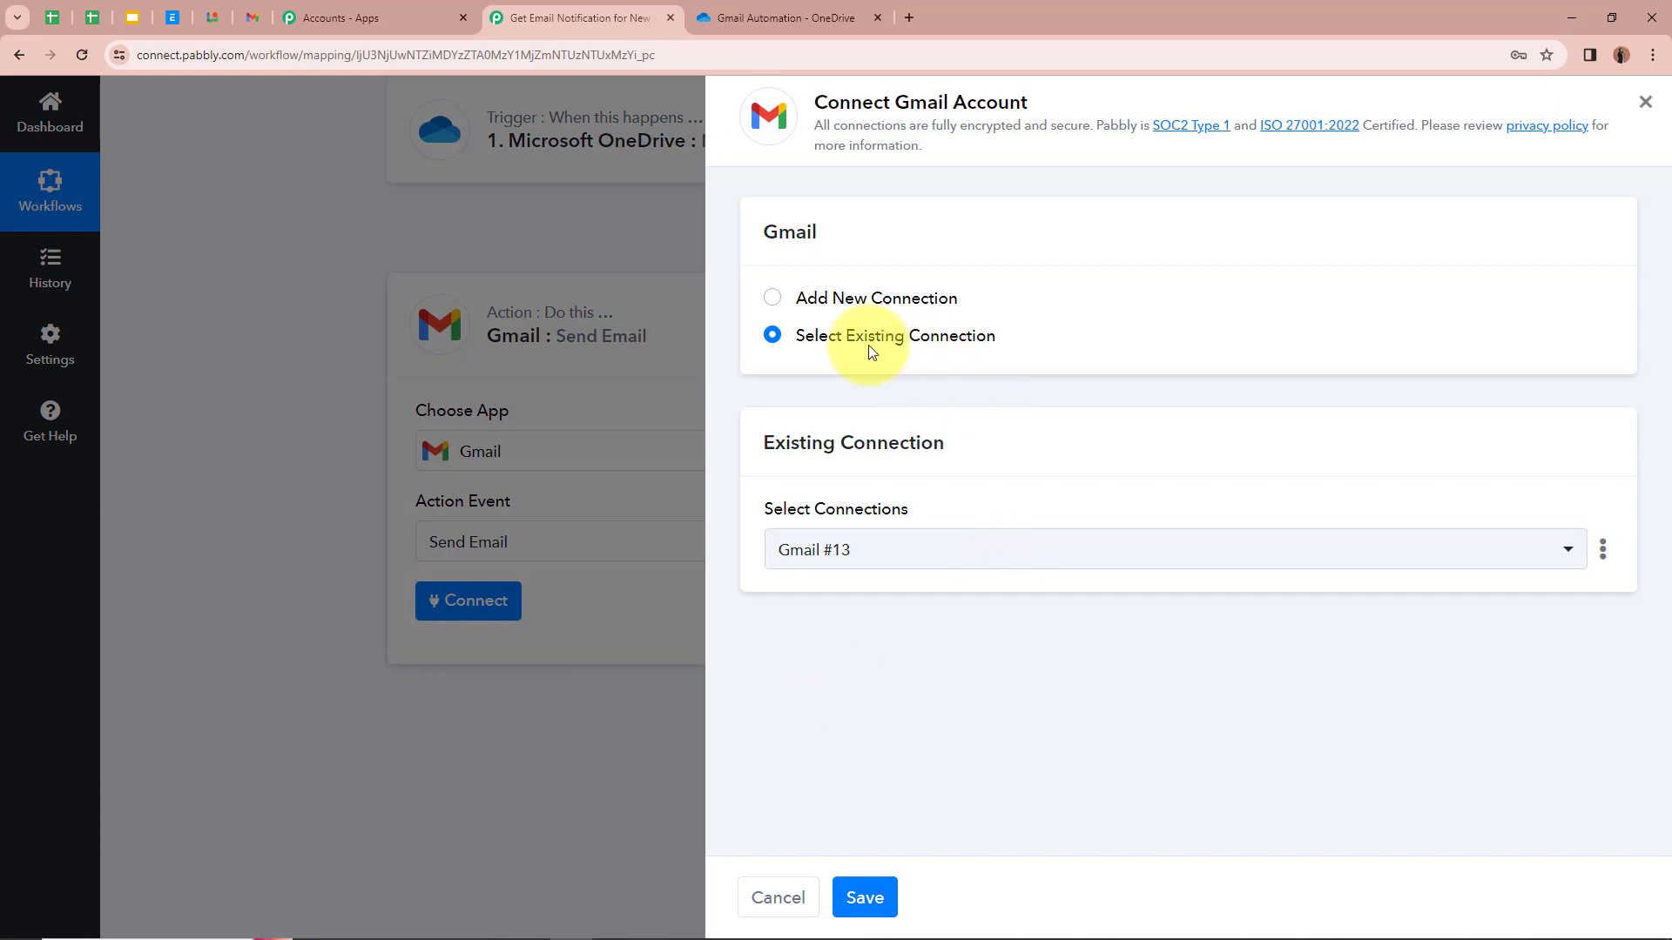
Step: Add a new Gmail connection and allow Pabbly Connect access in Google's consent popup
left_click(772, 299)
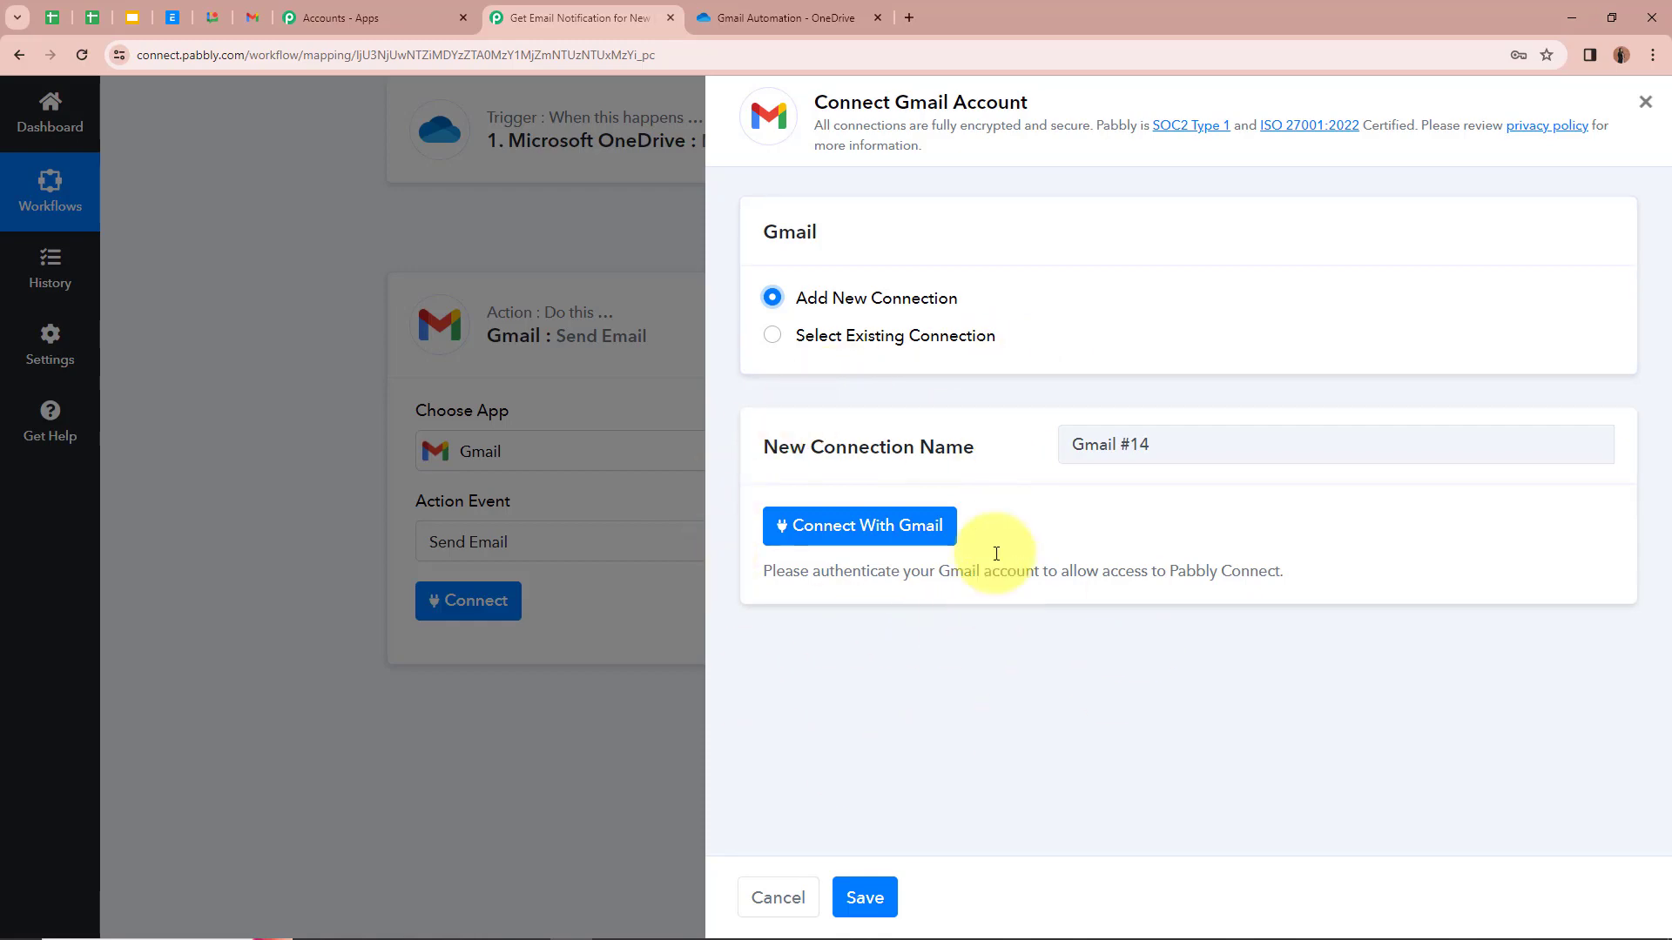
left_click(913, 546)
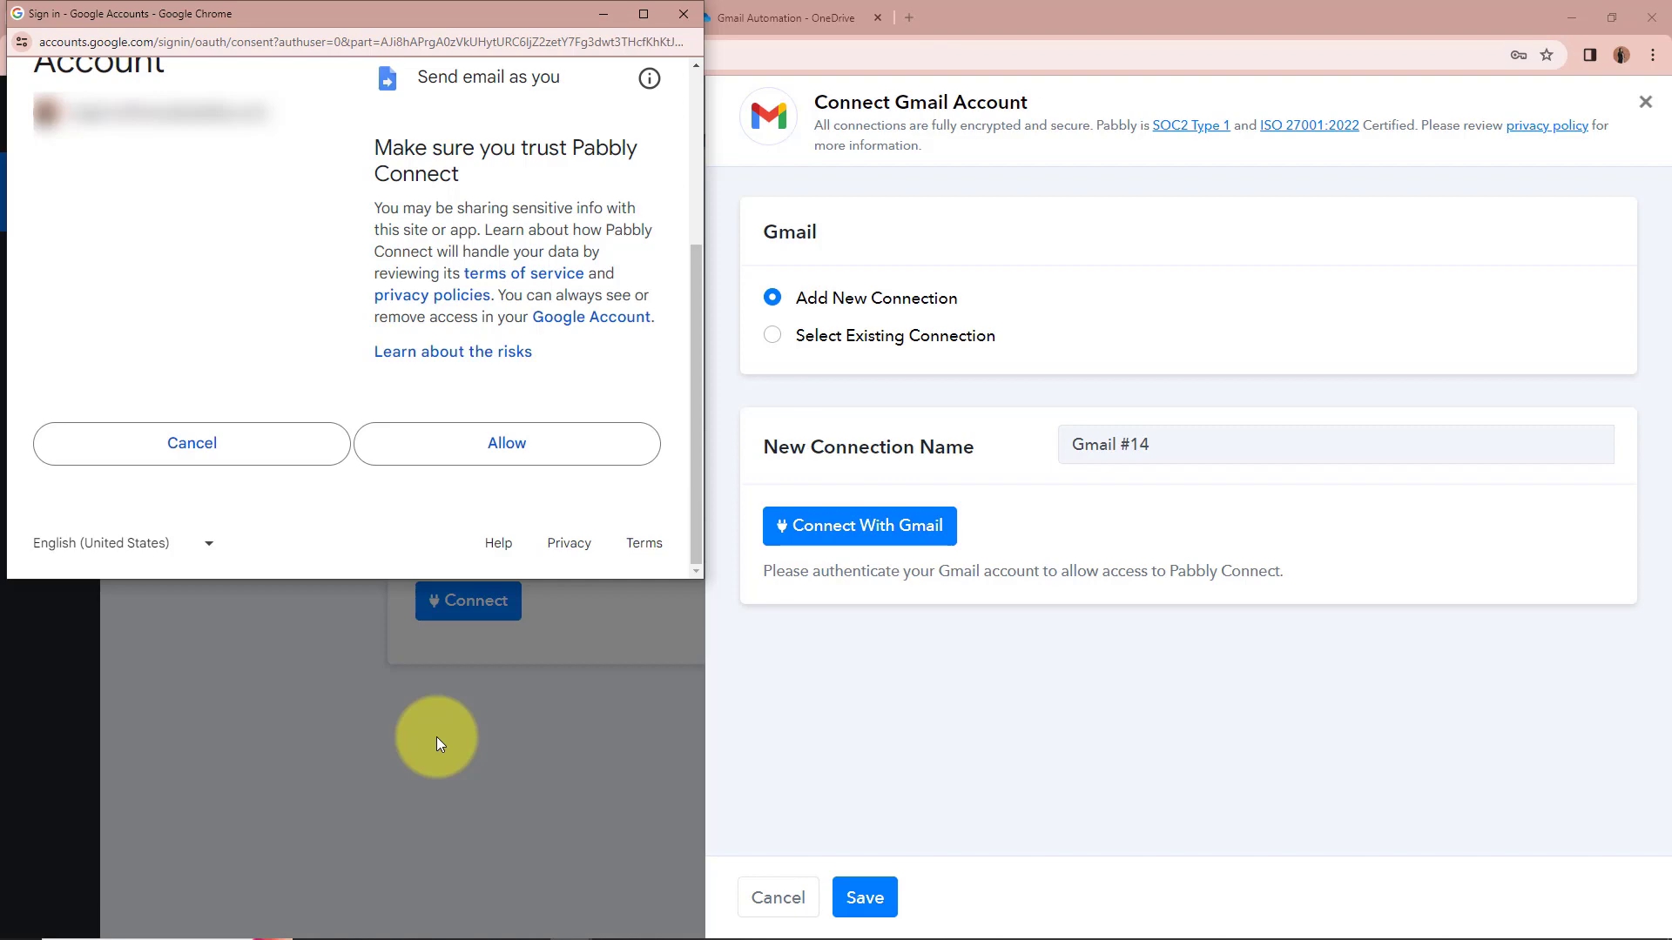
left_click(541, 448)
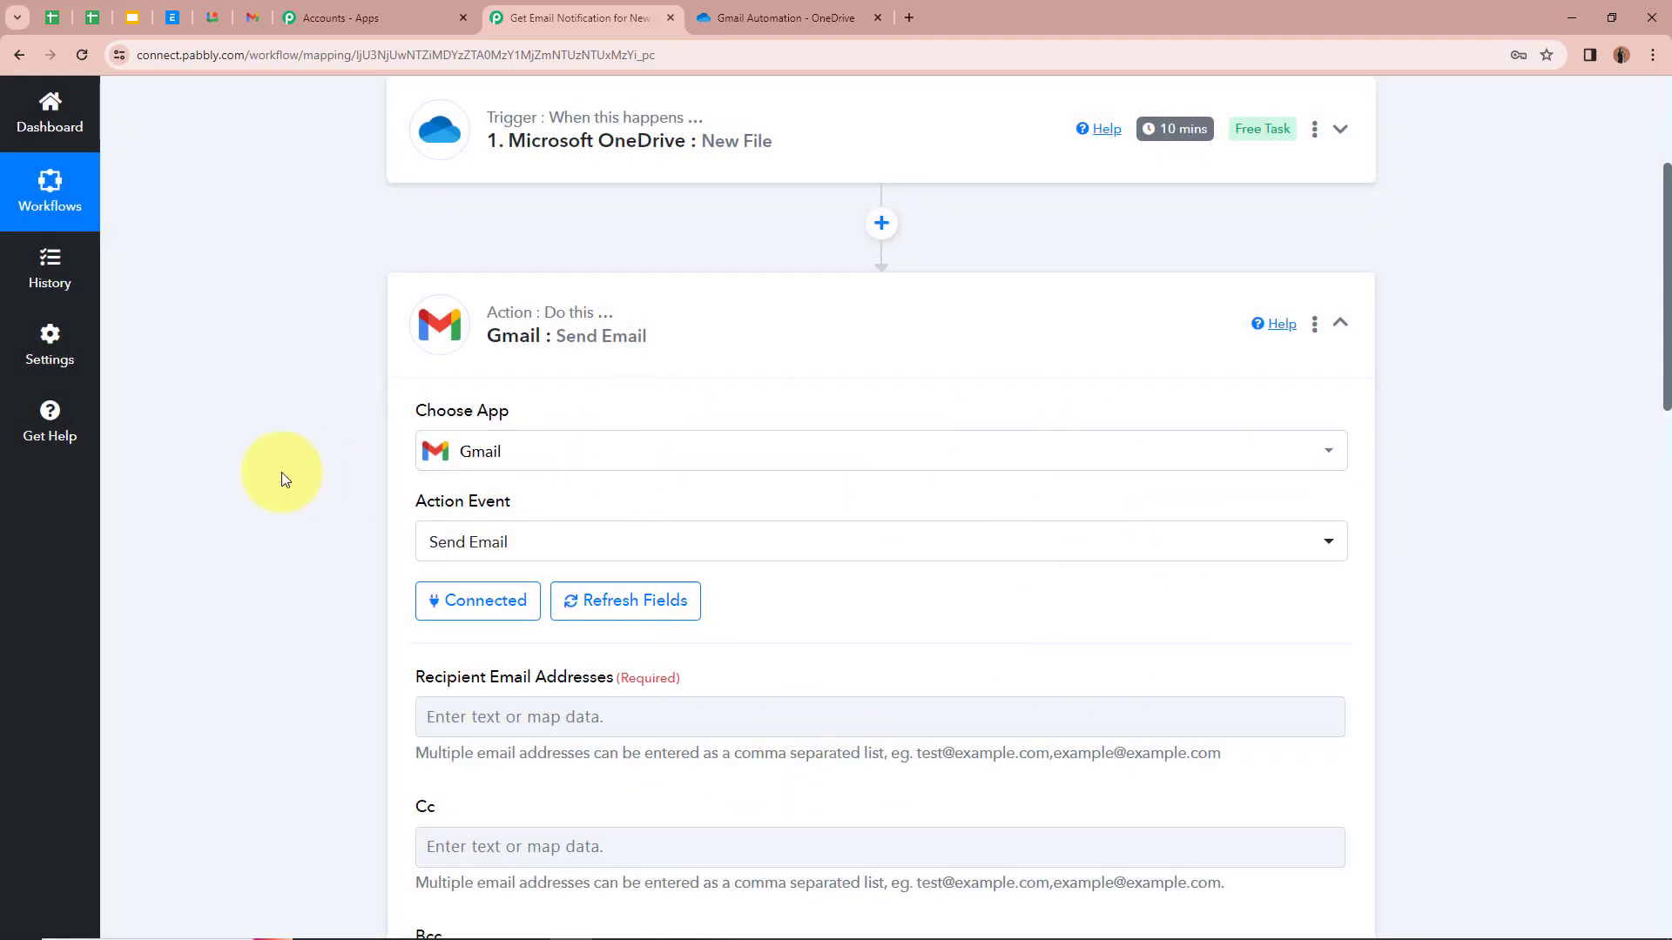
Step: Enter the recipient's email address in the To field
scroll(250, 479, "down", 2)
scroll(253, 481, "down", 1)
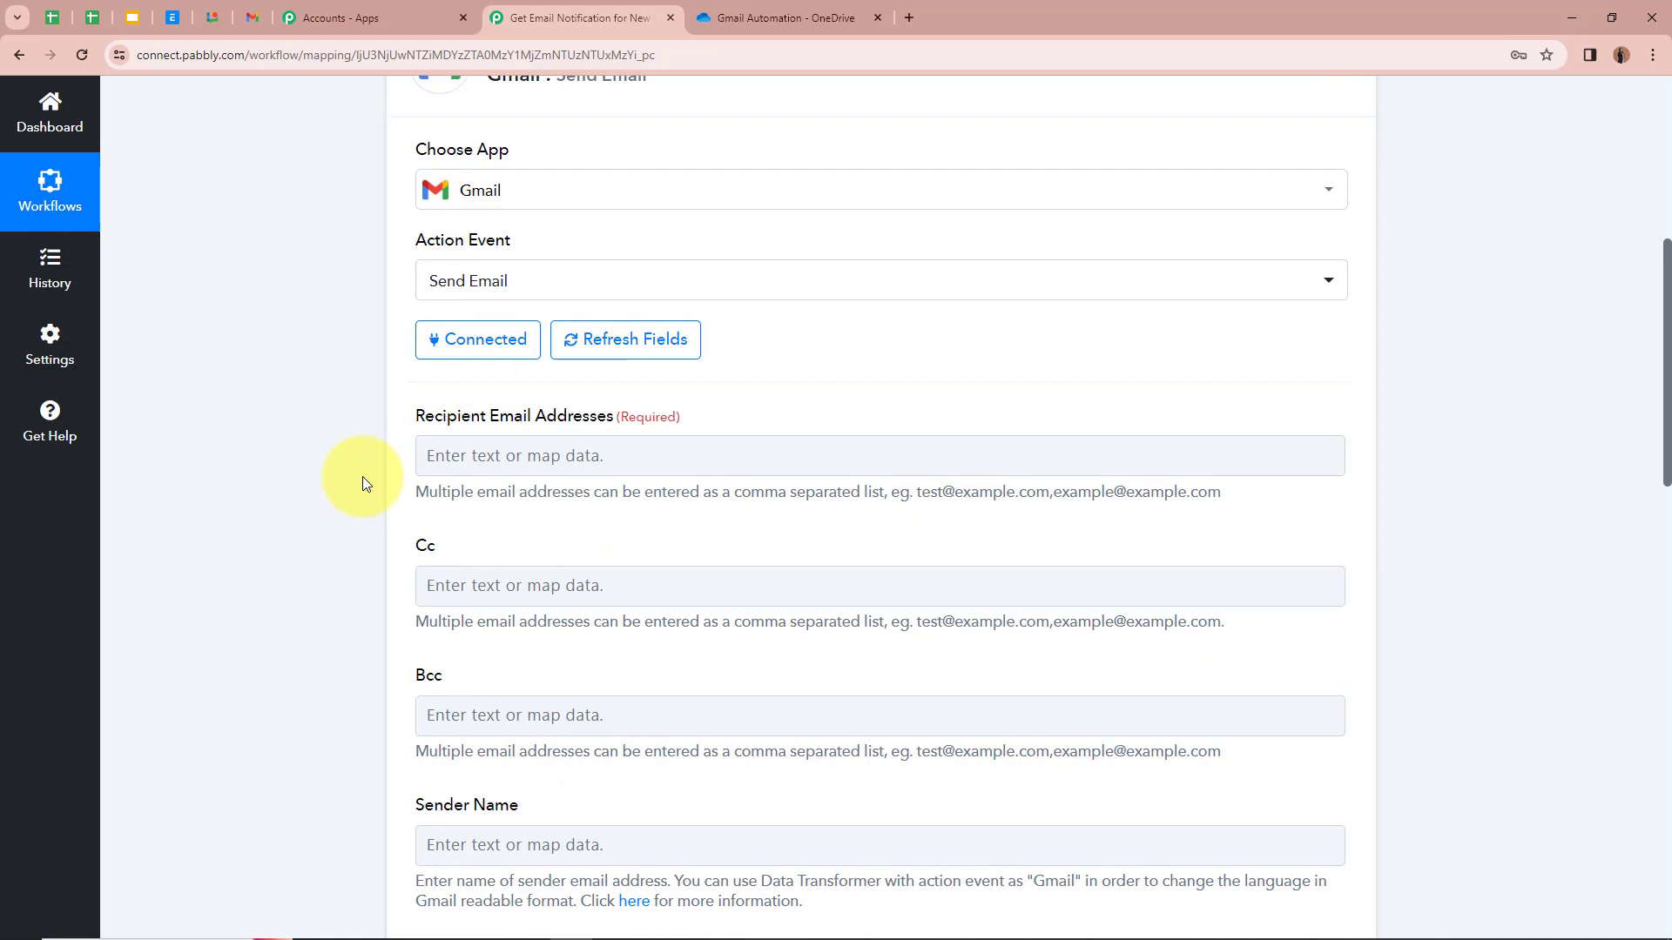
left_click(457, 464)
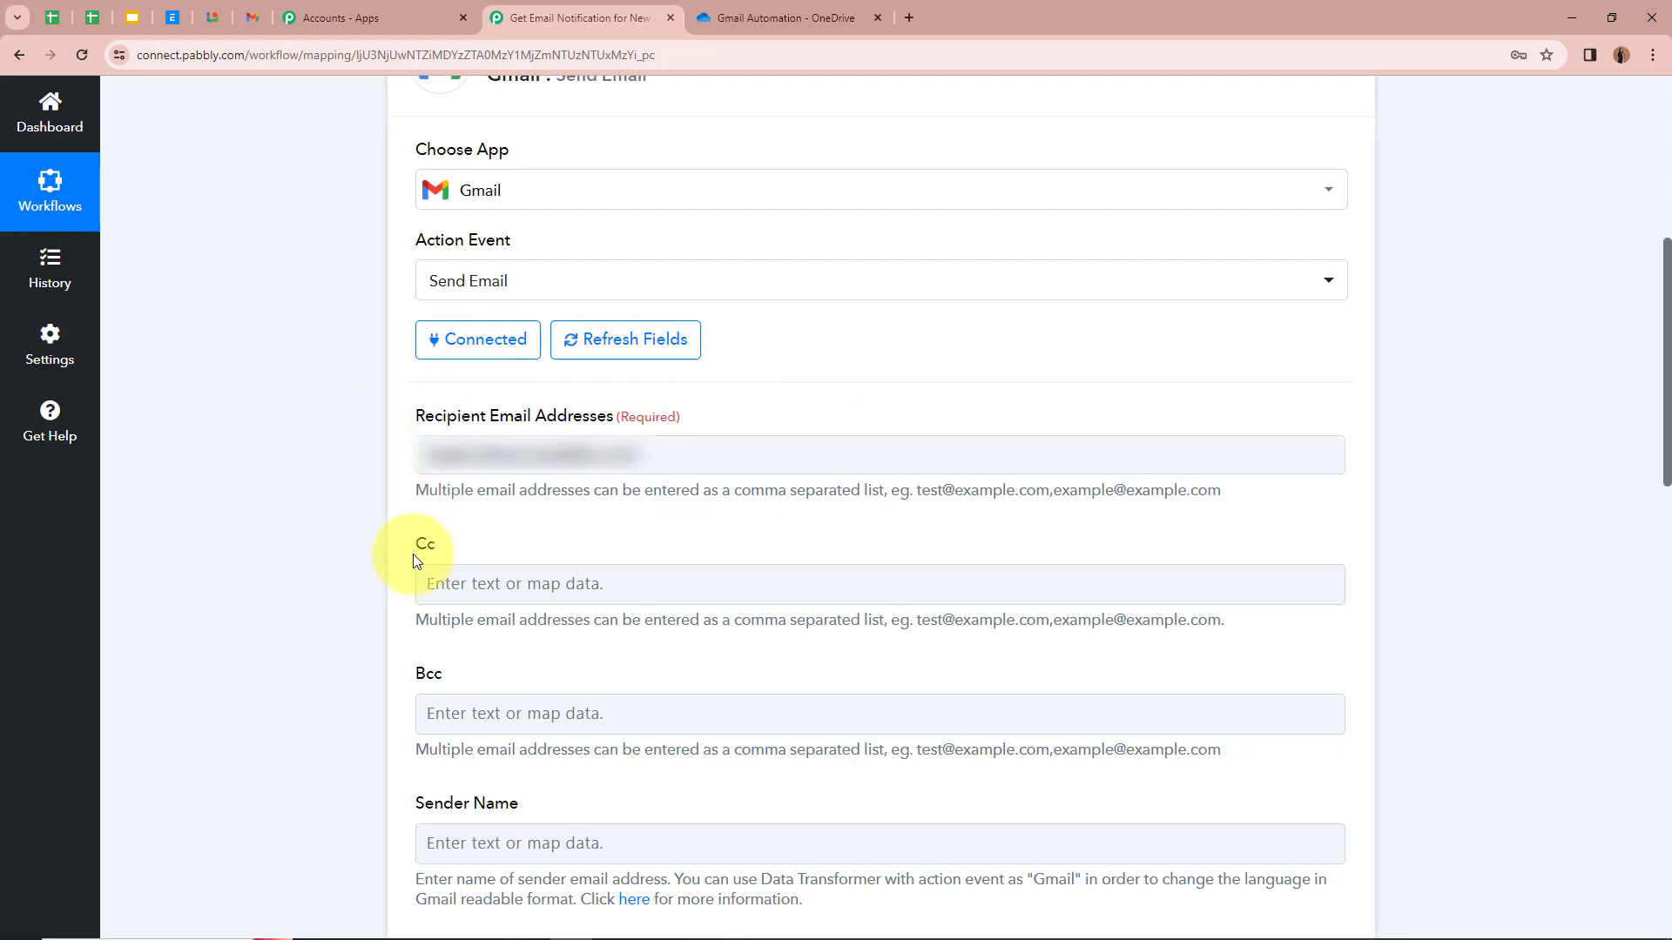
left_click(433, 702)
left_click(305, 634)
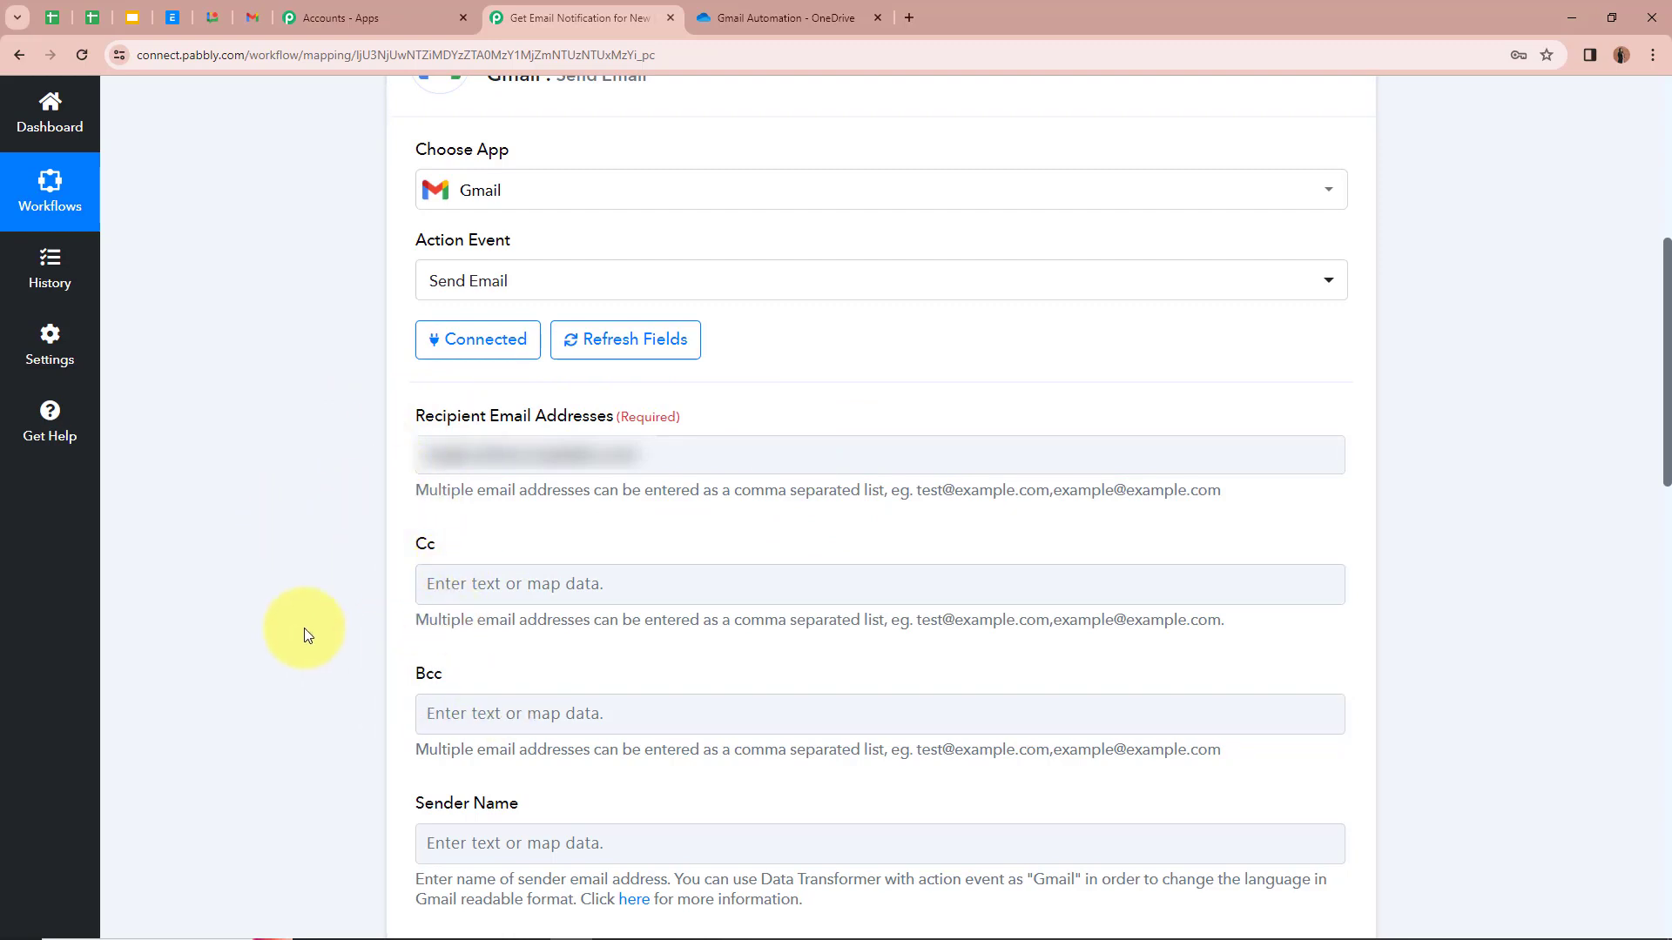
scroll(301, 634, "down", 5)
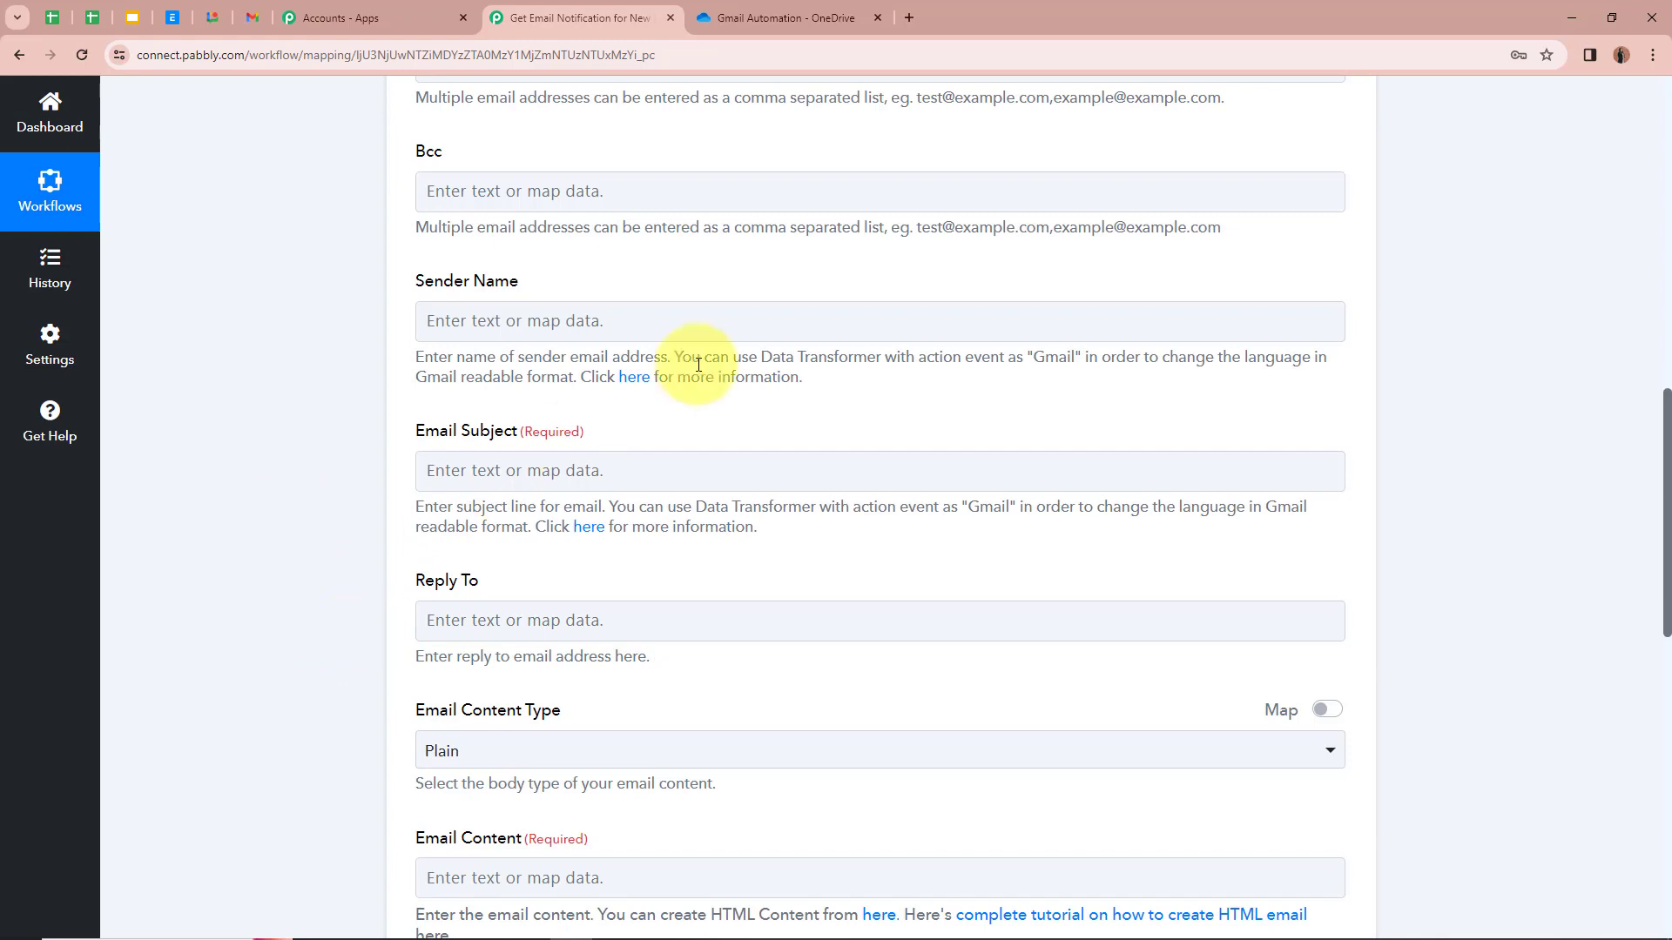
Step: Set the Sender Name to 'Pabbly'
left_click(605, 324)
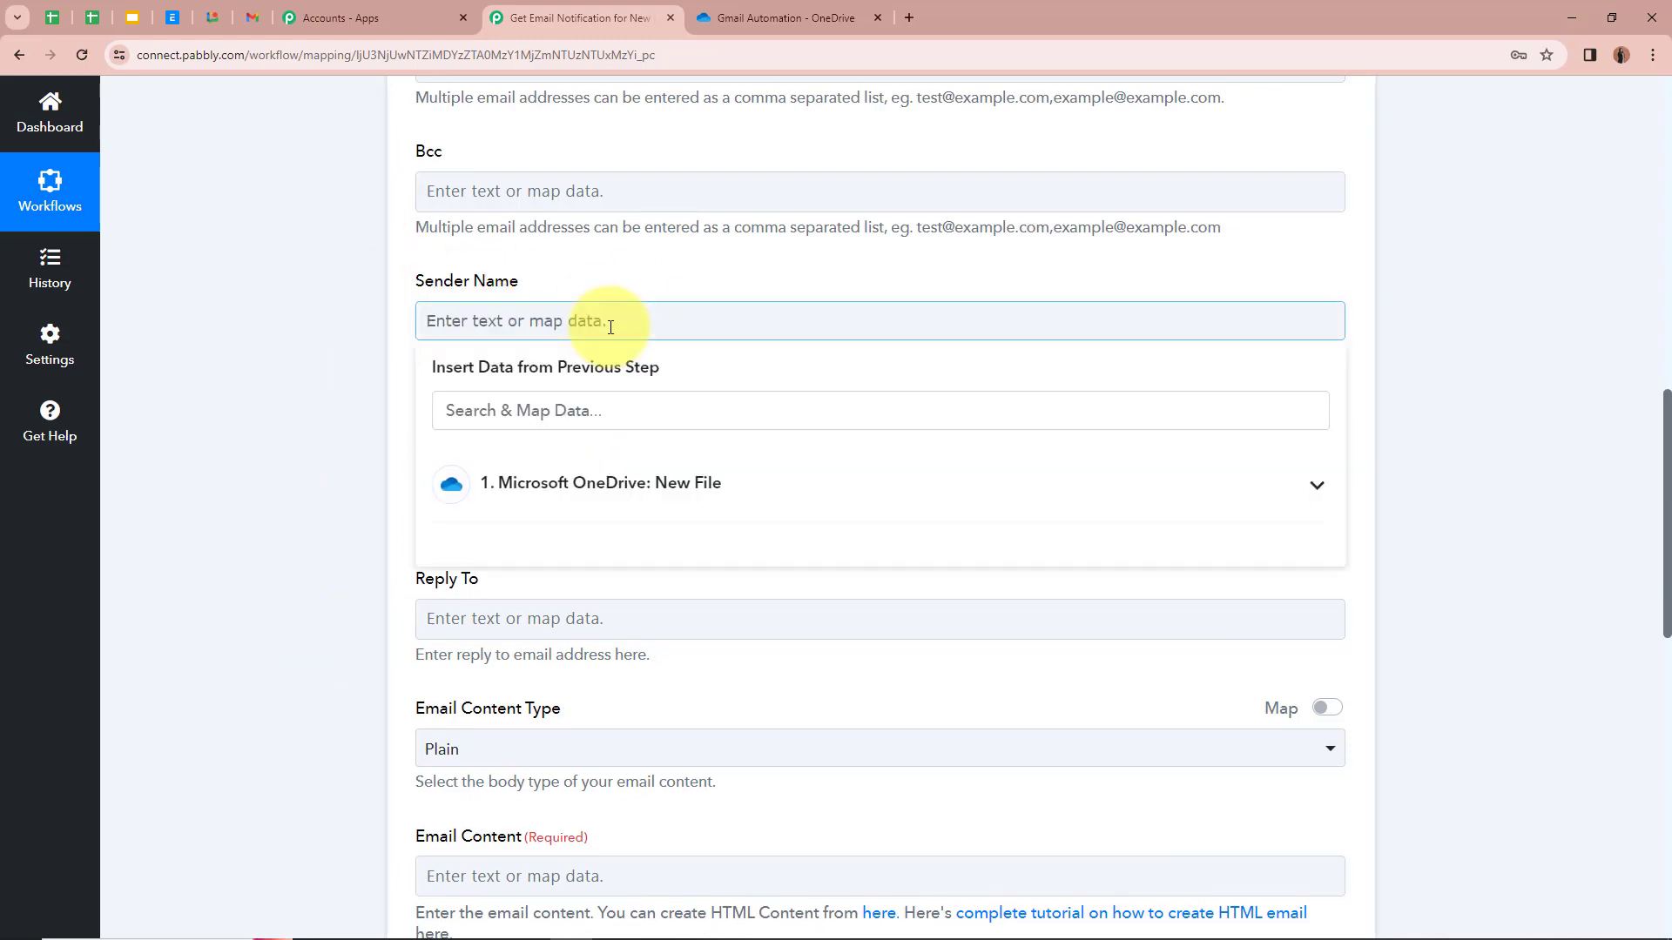
type("Pabbly")
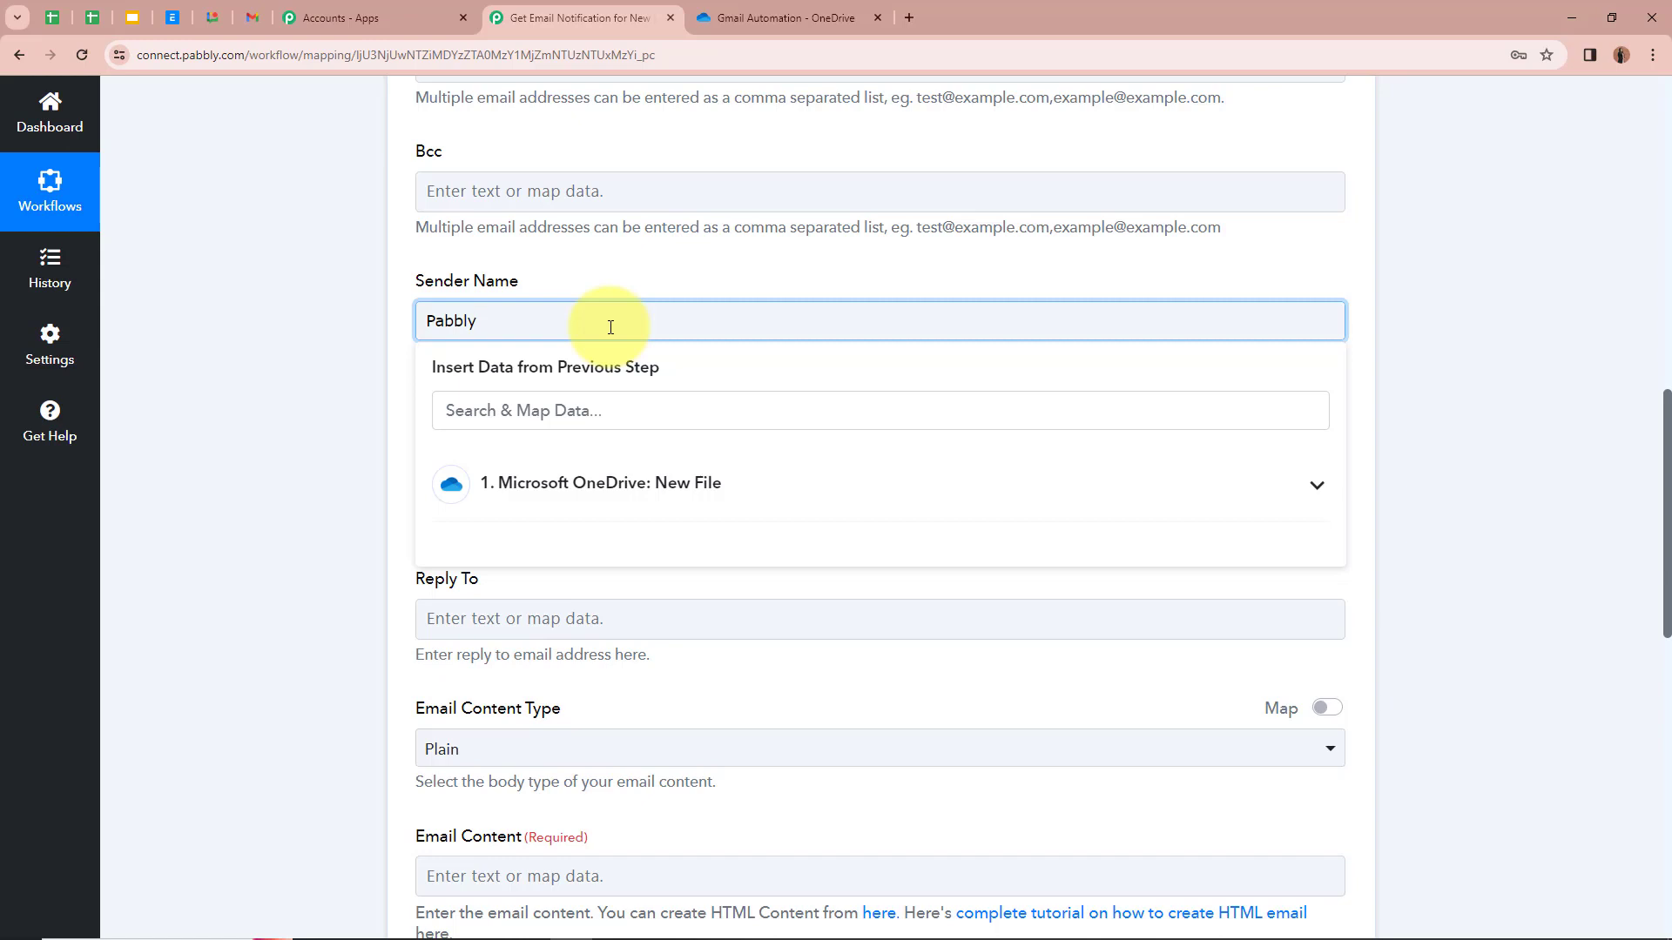
left_click(352, 446)
scroll(350, 444, "down", 1)
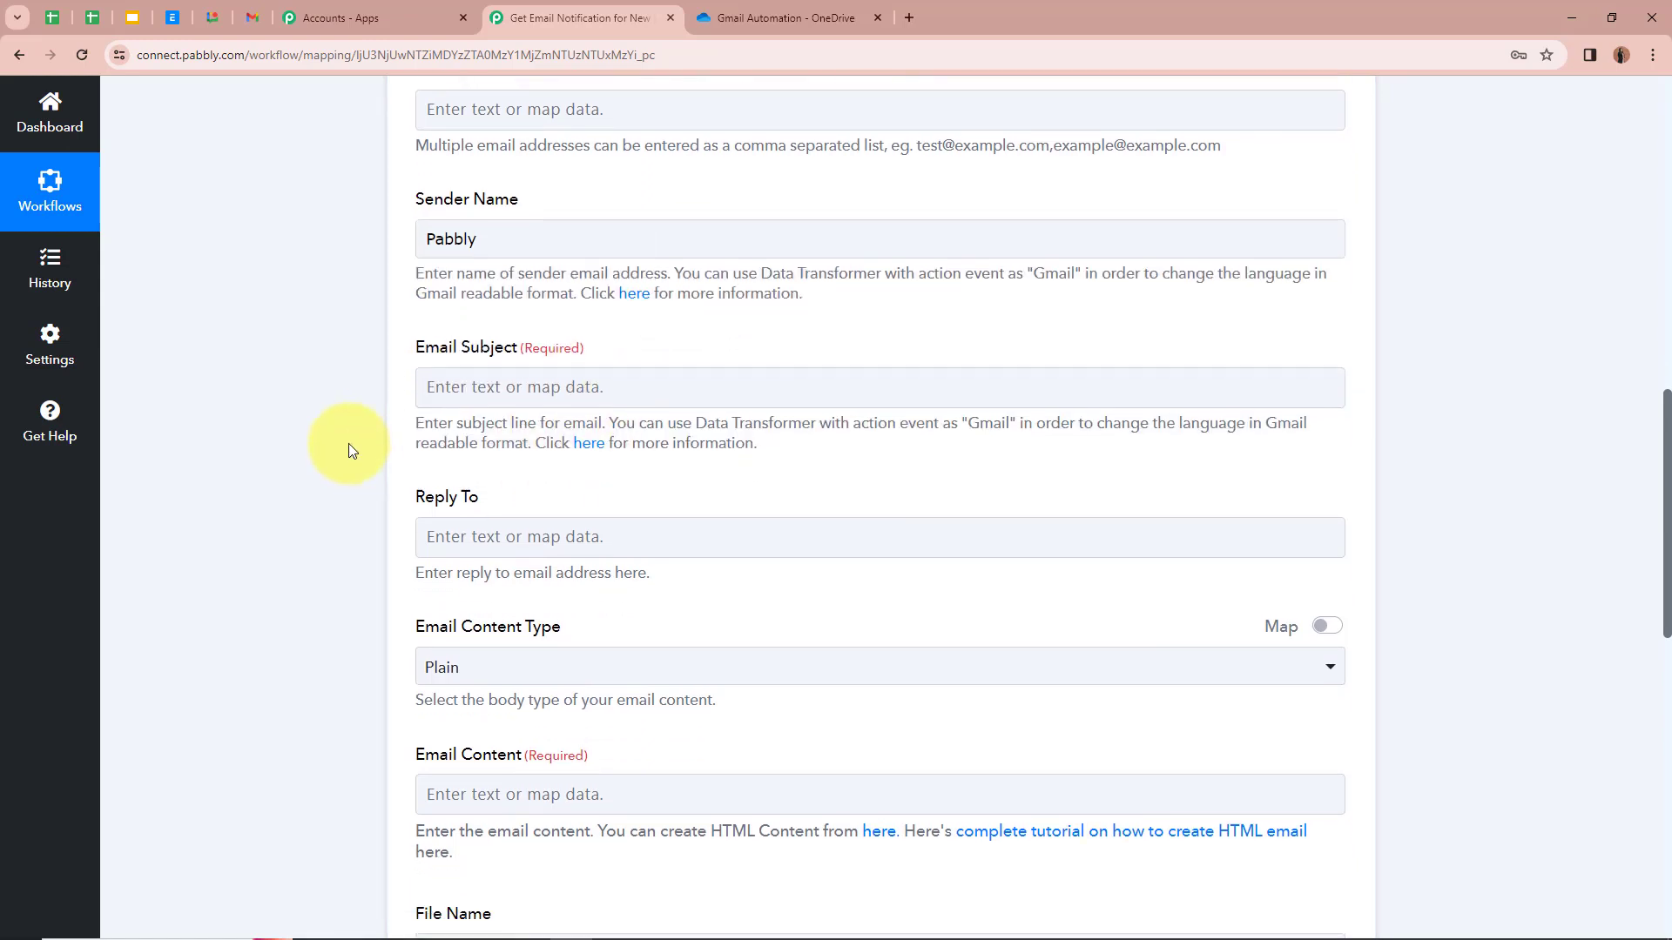
scroll(348, 442, "up", 1)
scroll(348, 443, "down", 1)
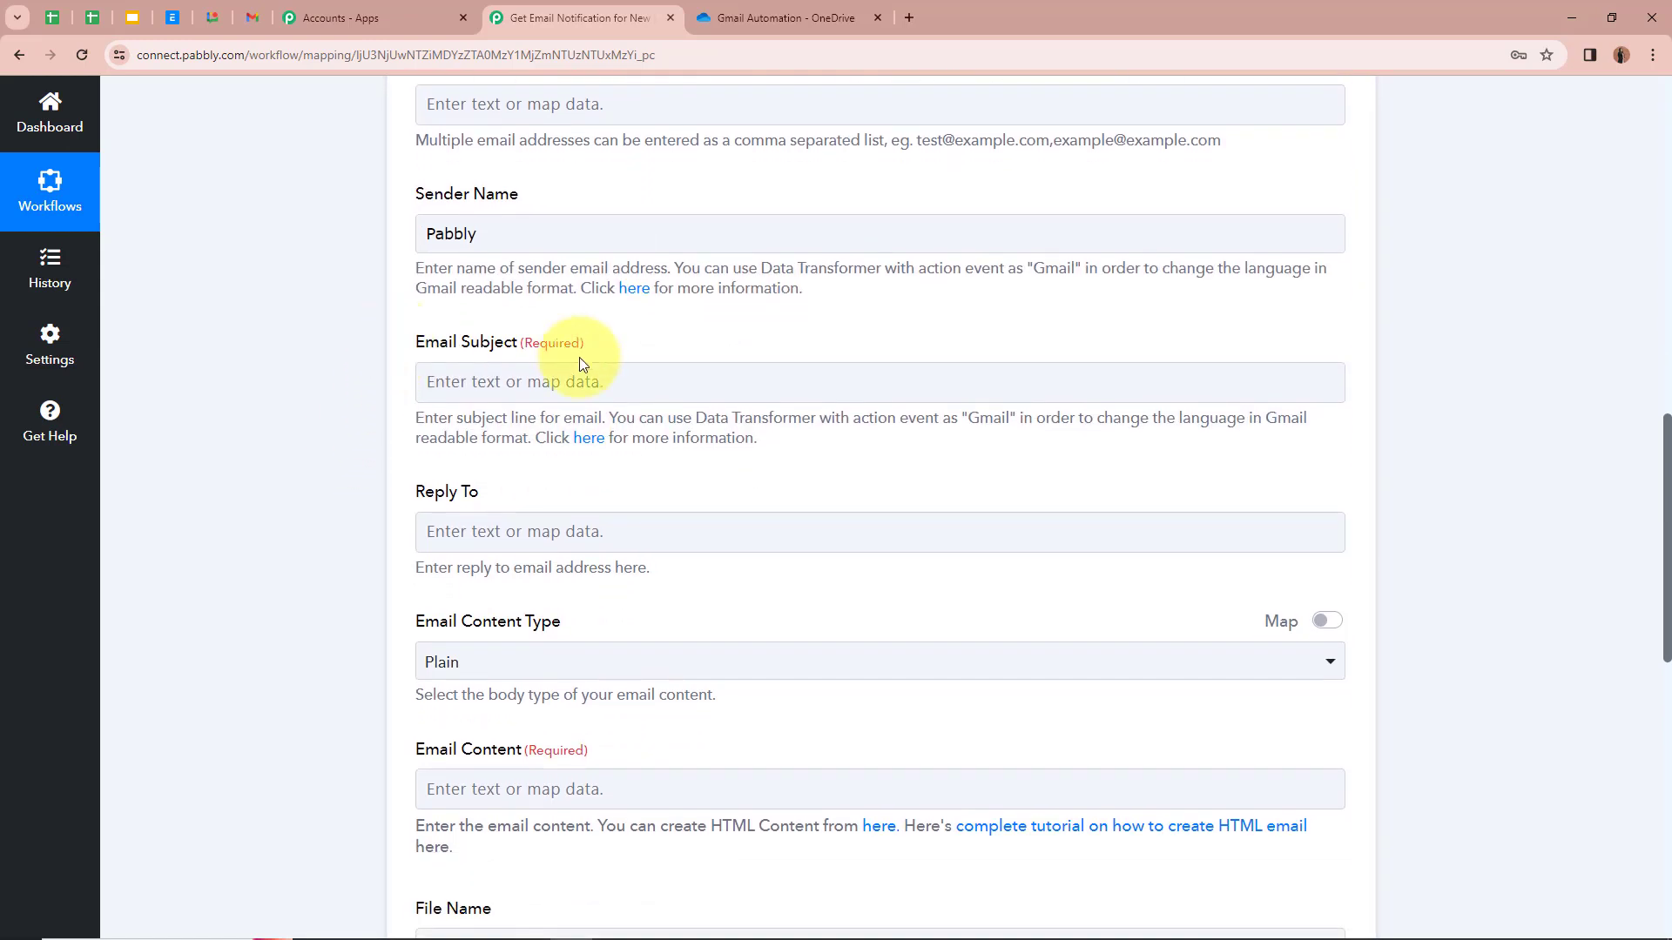
Step: Paste 'Notification: File Uploaded to OneDrive Folder' as the email subject
left_click(566, 388)
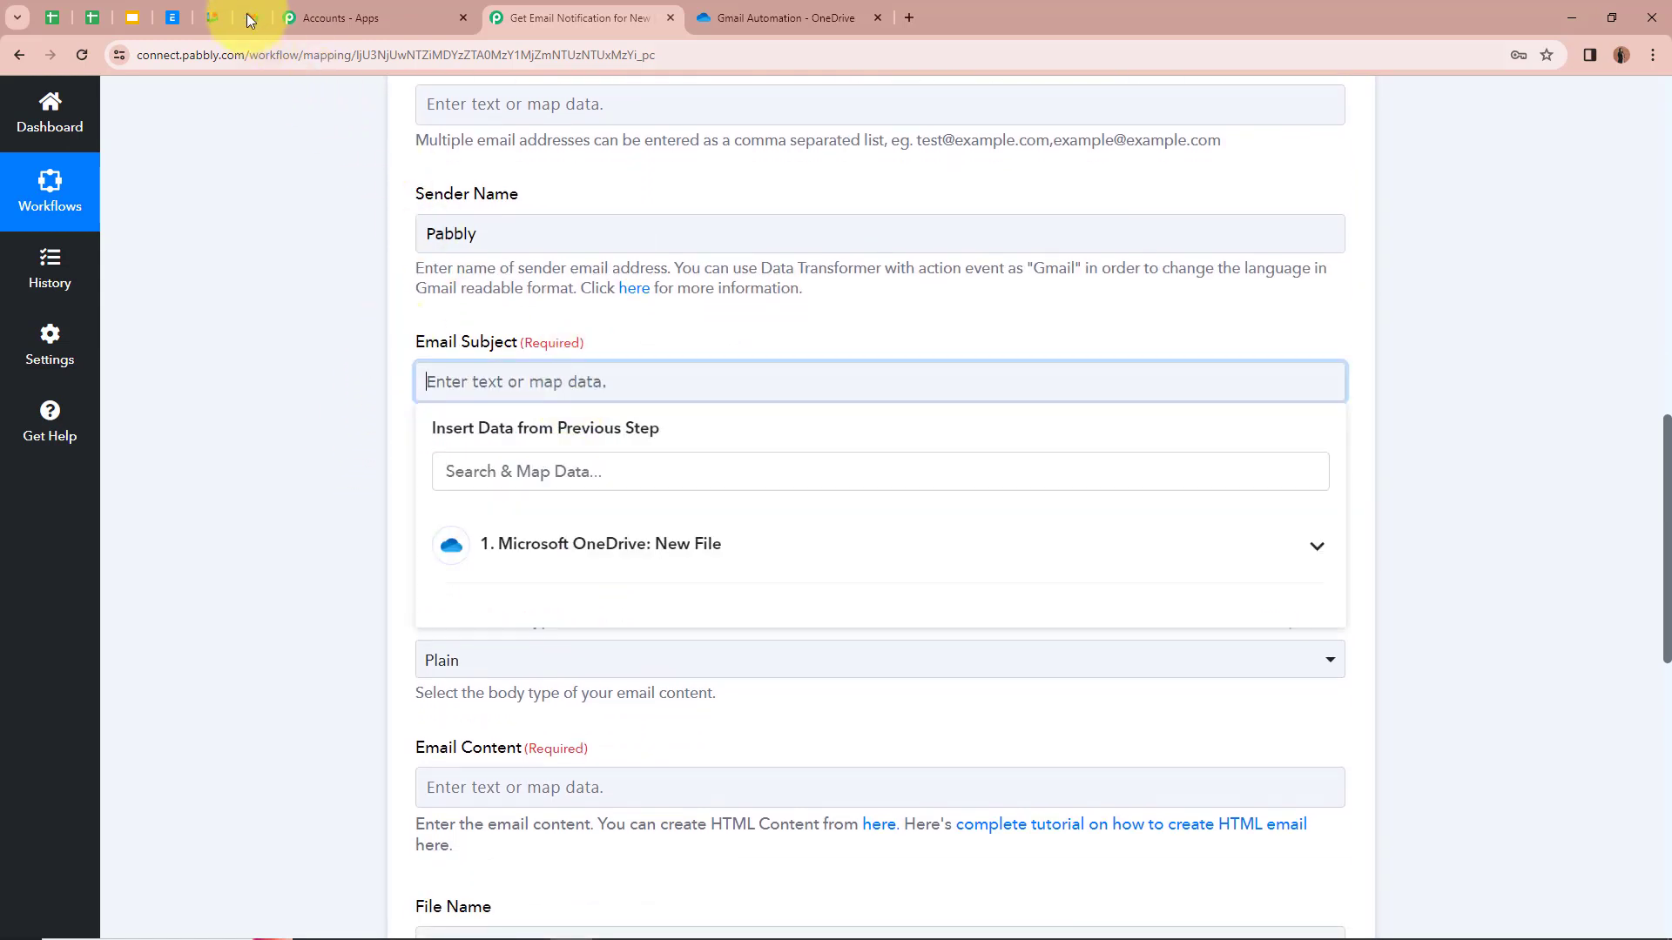
type("Notification: File Uploaded to OneDrive Folder")
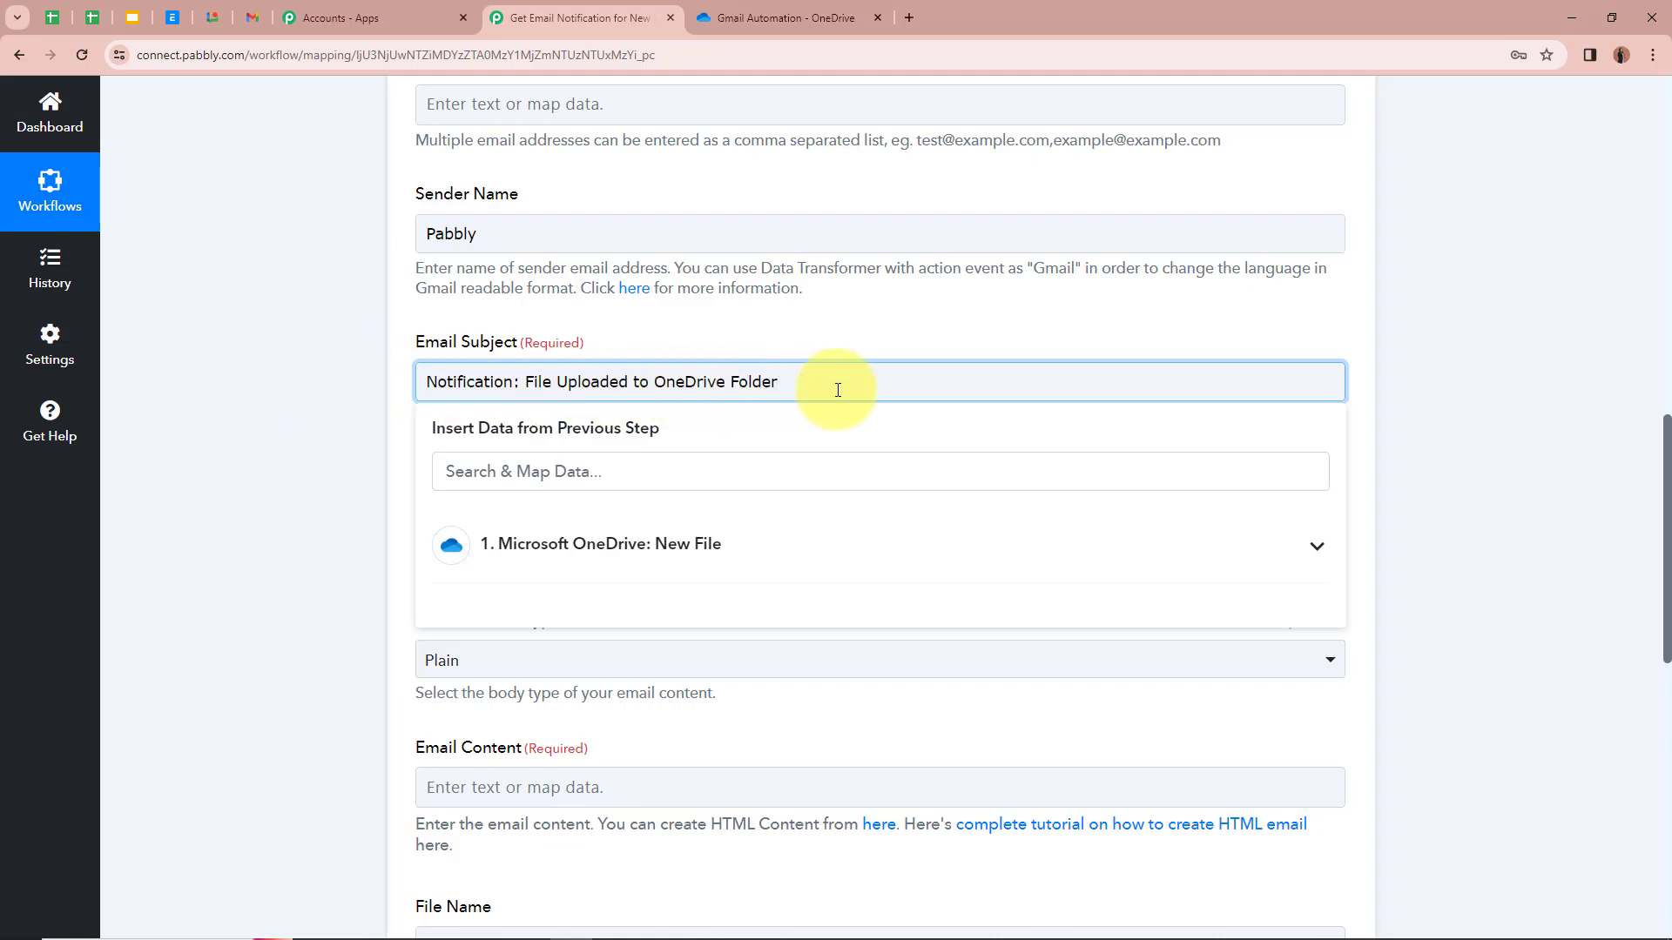
left_click(301, 389)
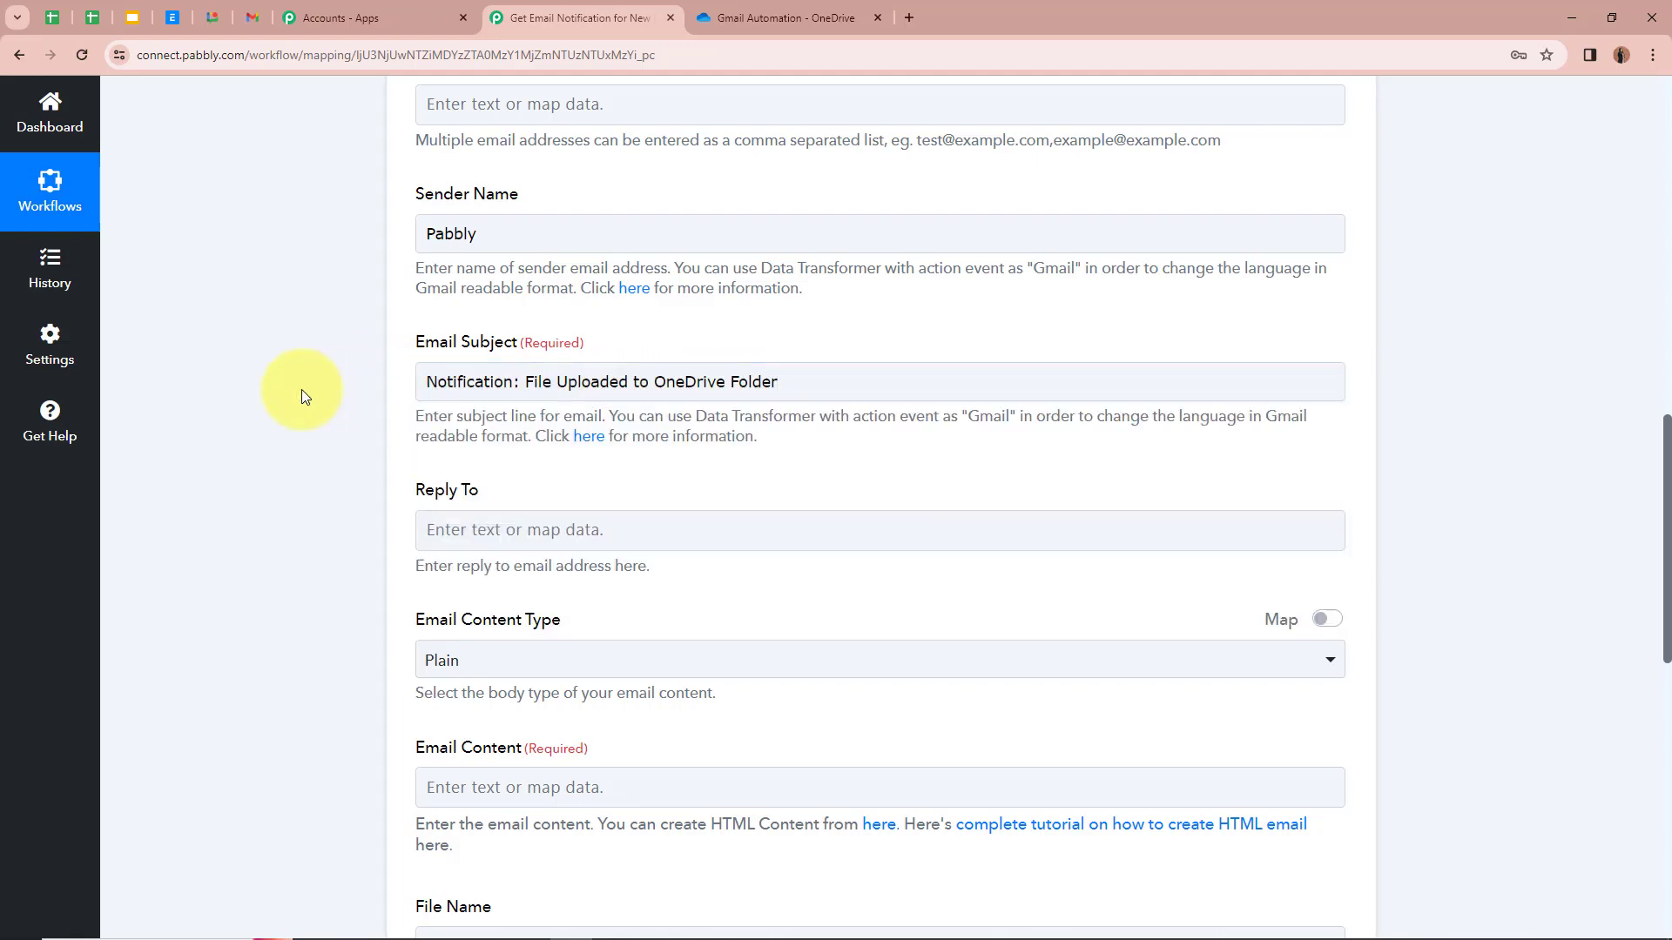
scroll(301, 389, "down", 2)
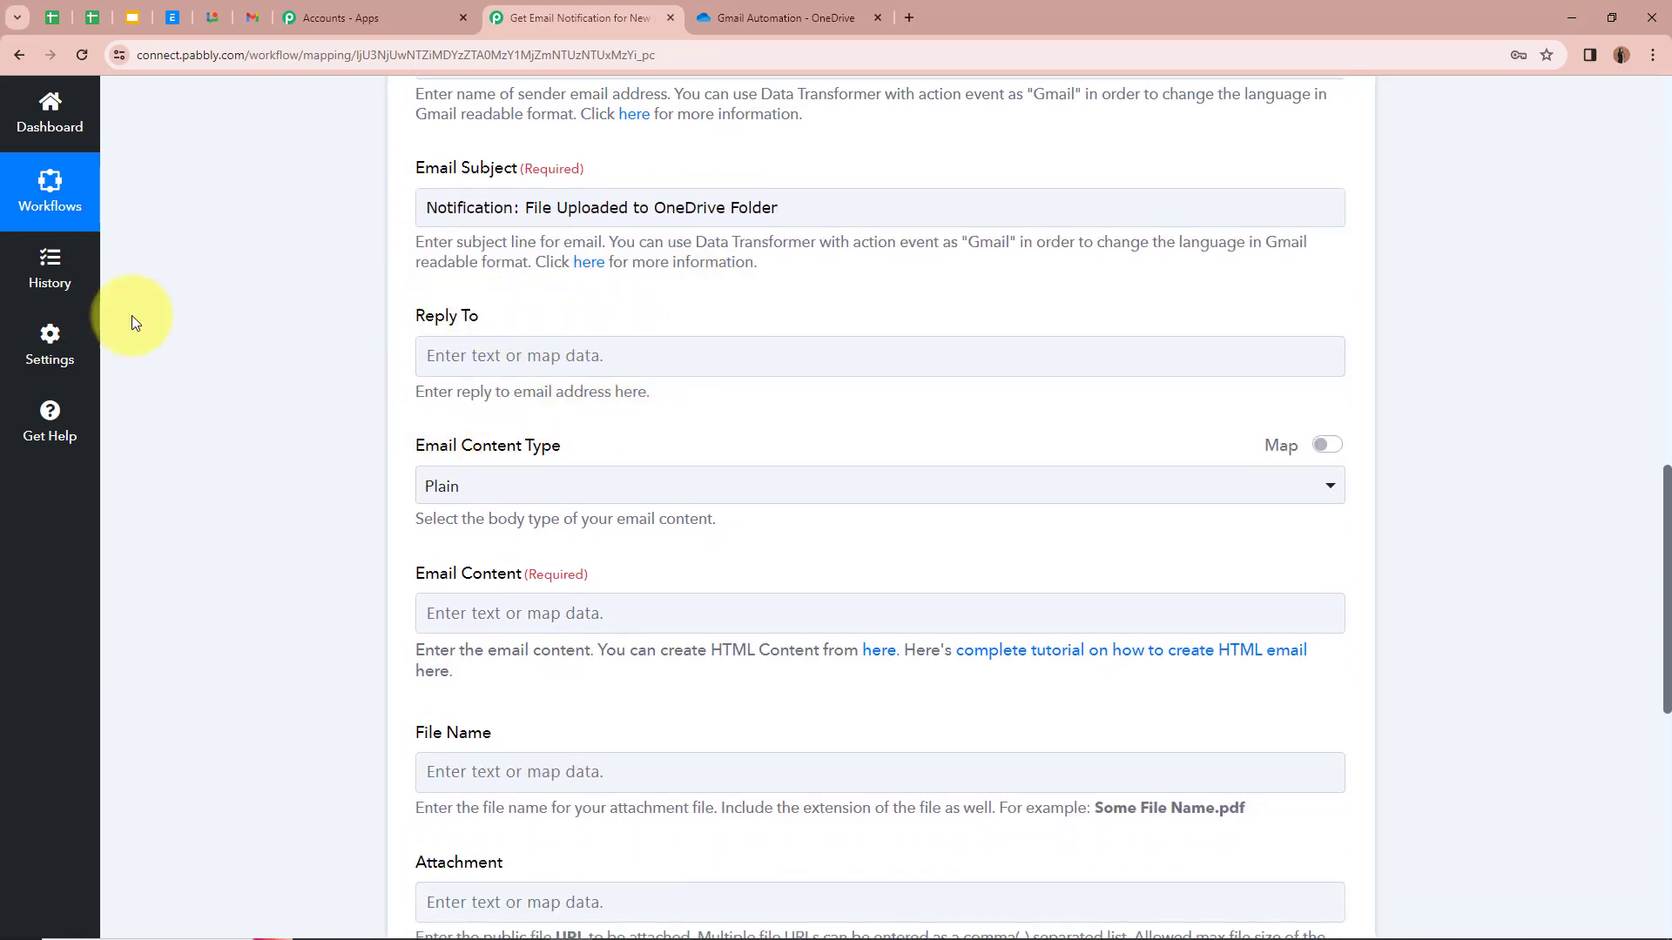
Step: Keep the email content type set to Plain
scroll(293, 322, "down", 1)
scroll(293, 319, "down", 2)
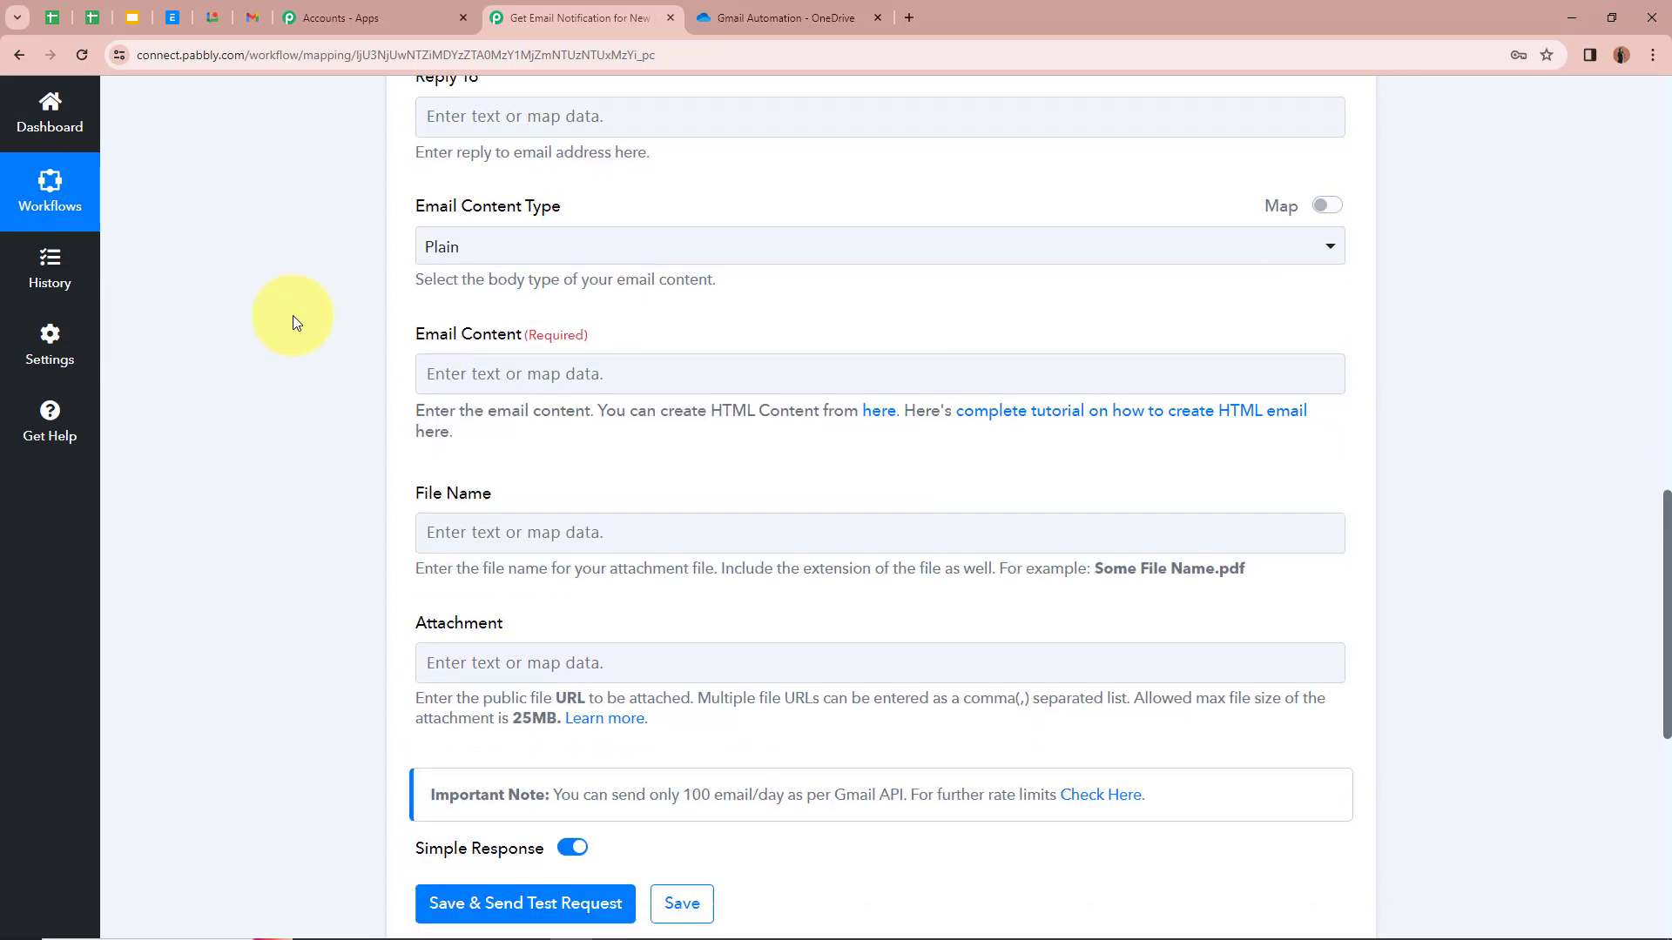
left_click(641, 225)
left_click(543, 338)
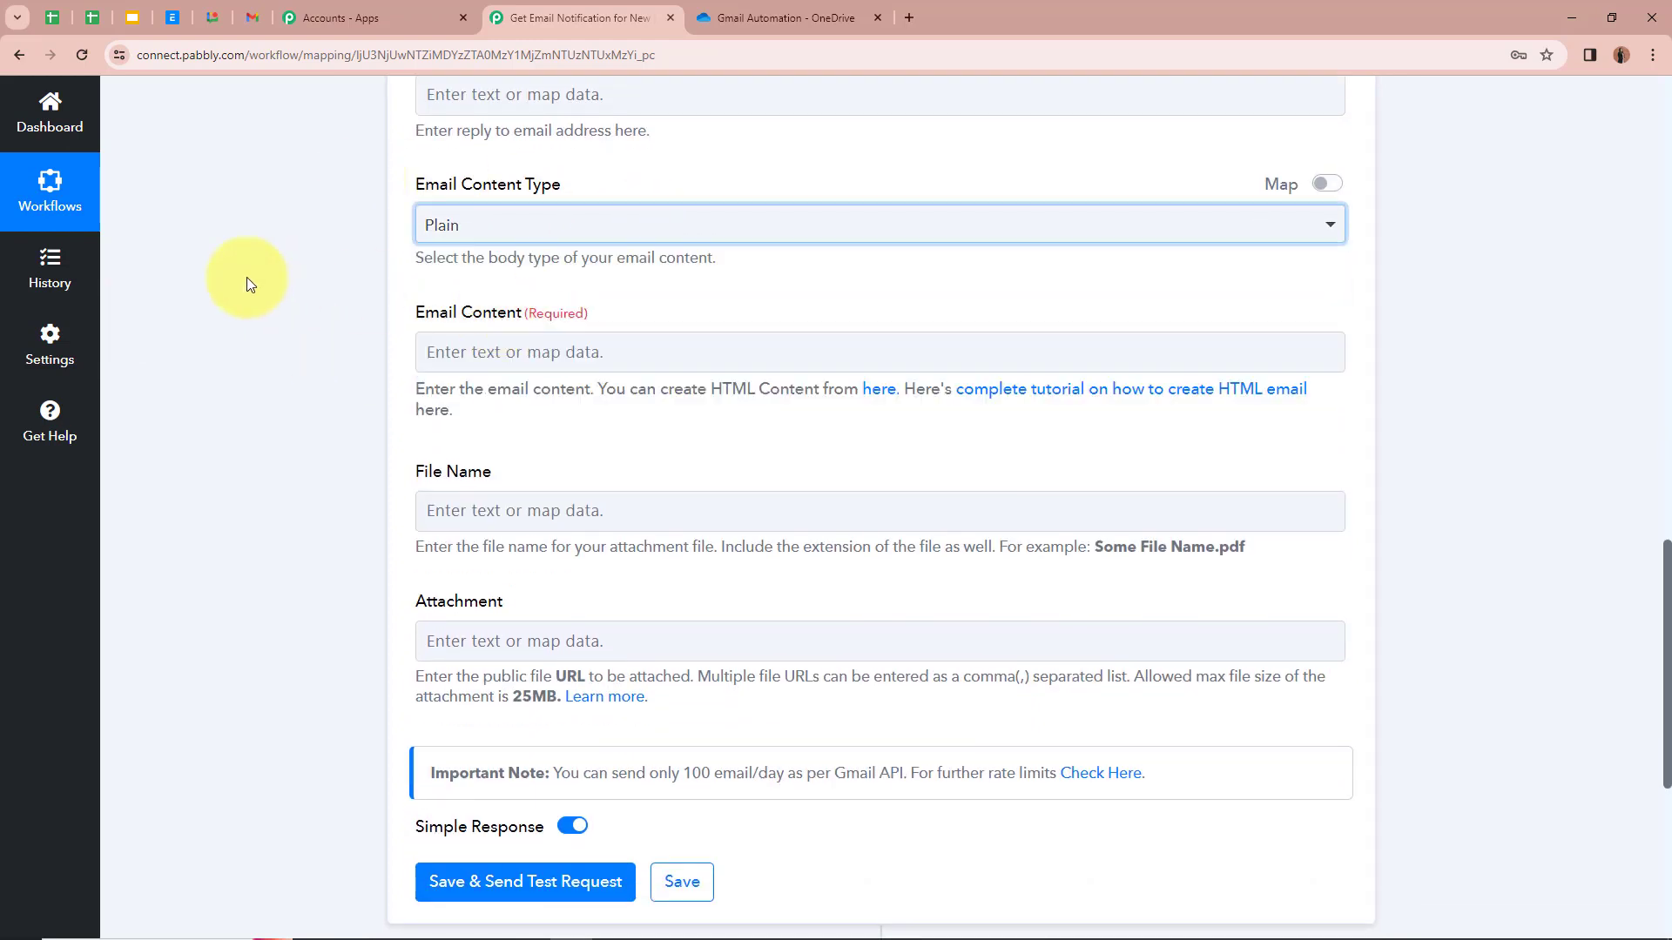
scroll(228, 275, "down", 1)
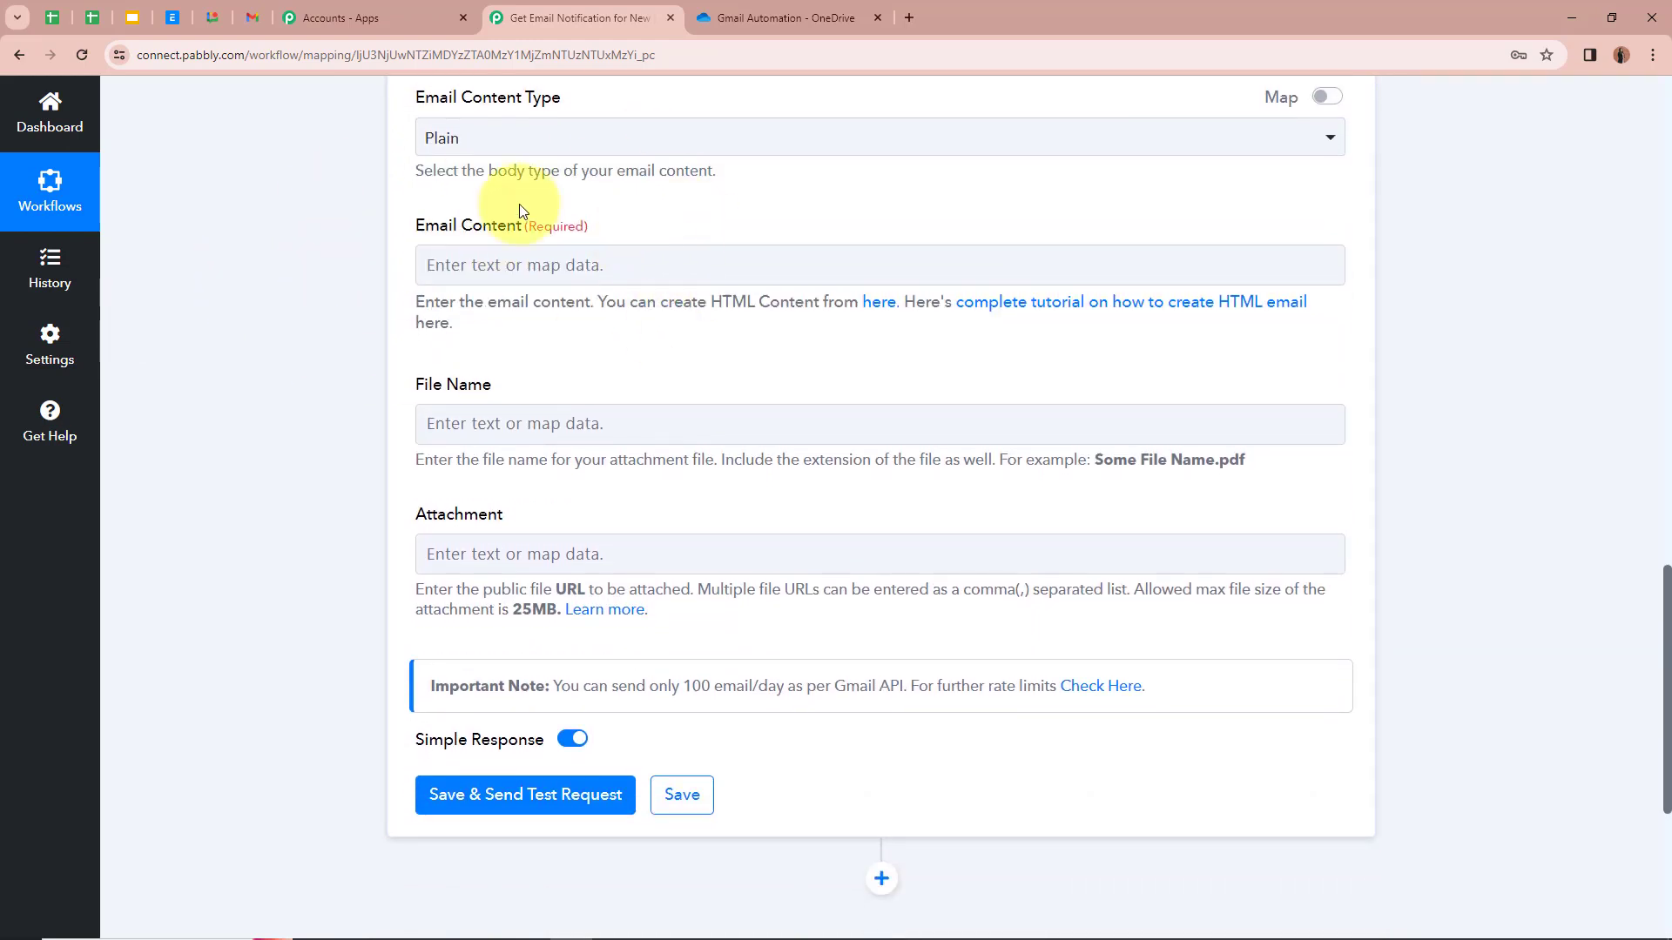
Step: Paste the upload notification body with blank File Name, Folder Name and Date Uploaded lines
left_click(627, 264)
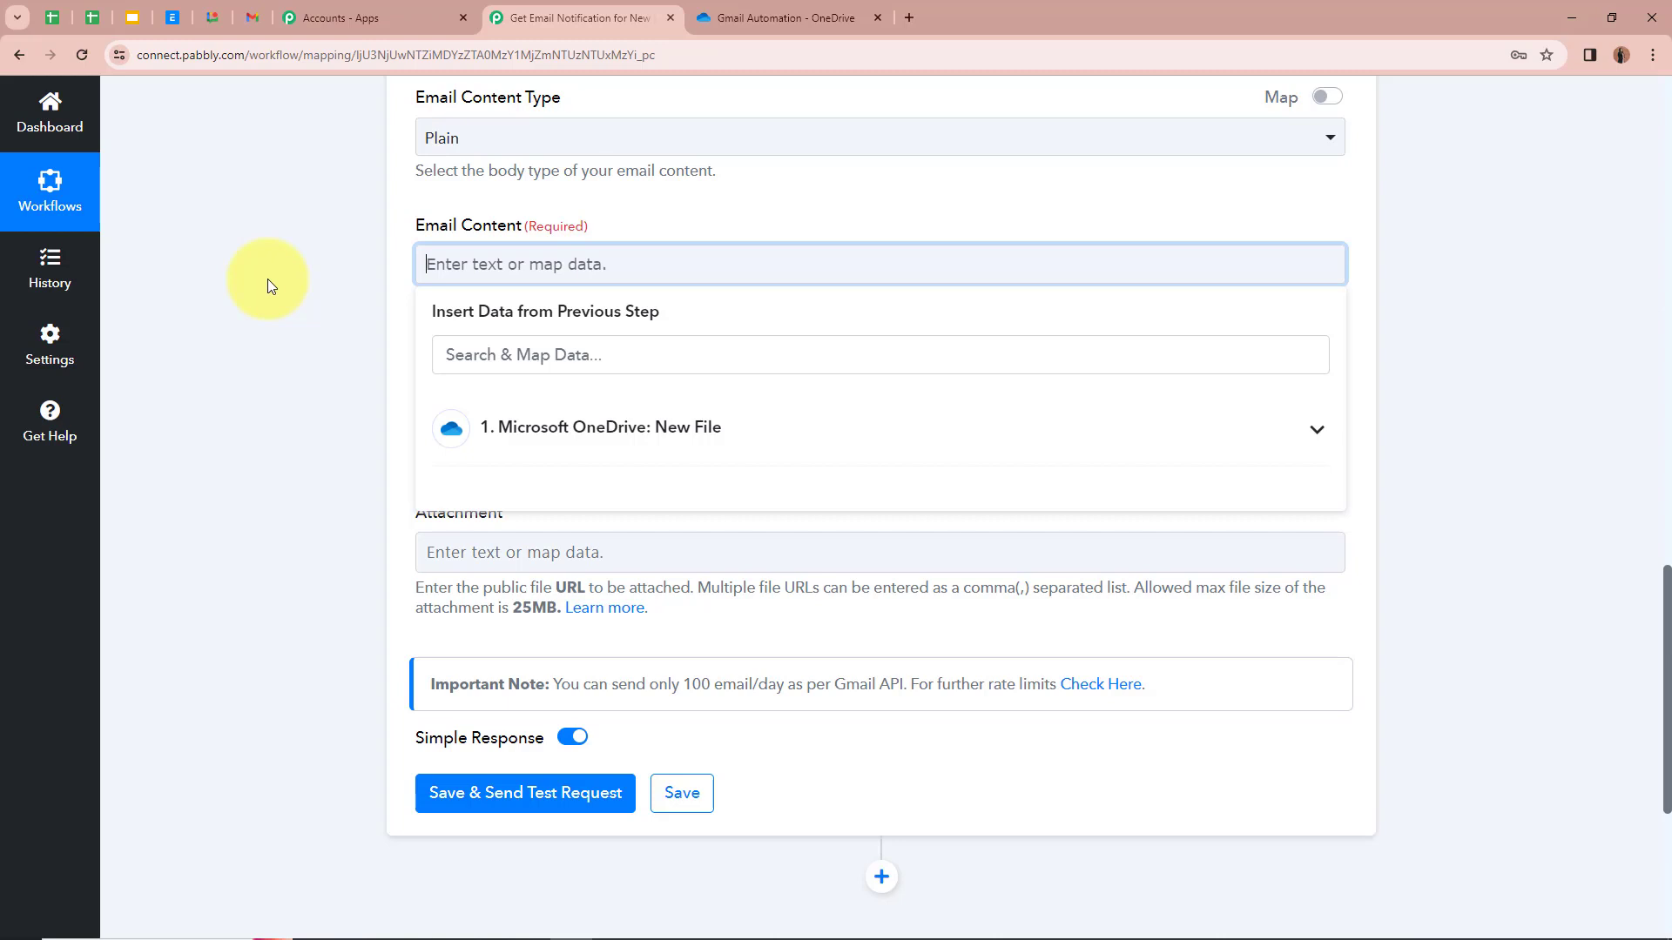
key("ctrl+v")
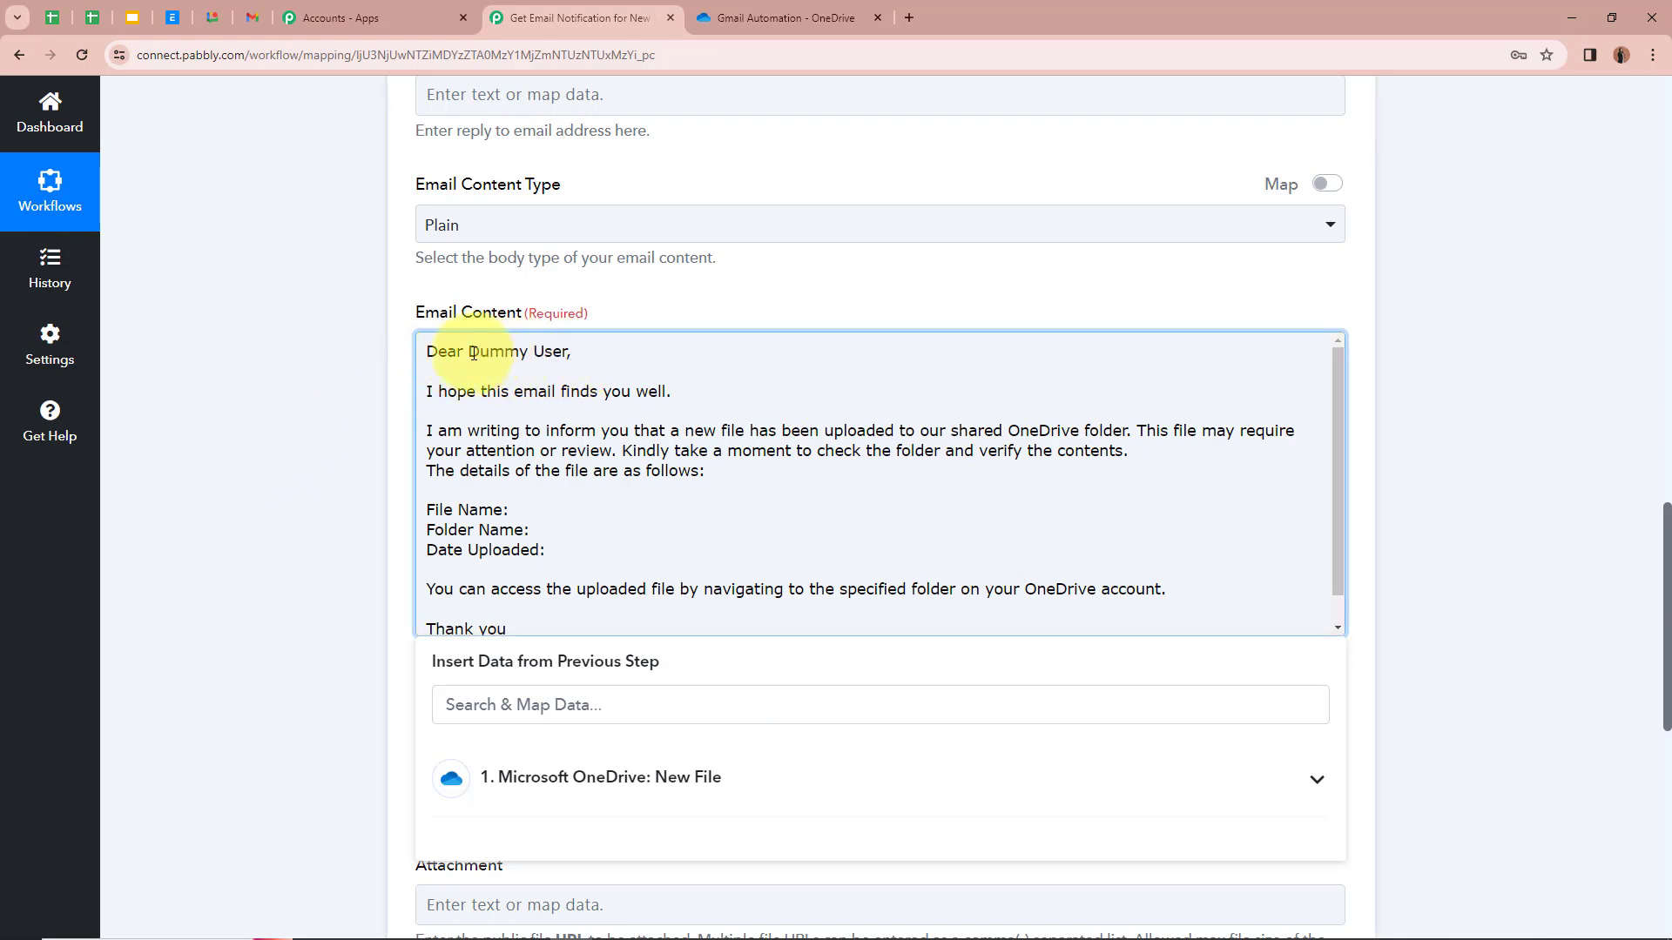
left_click_drag(468, 351, 574, 352)
left_click(225, 338)
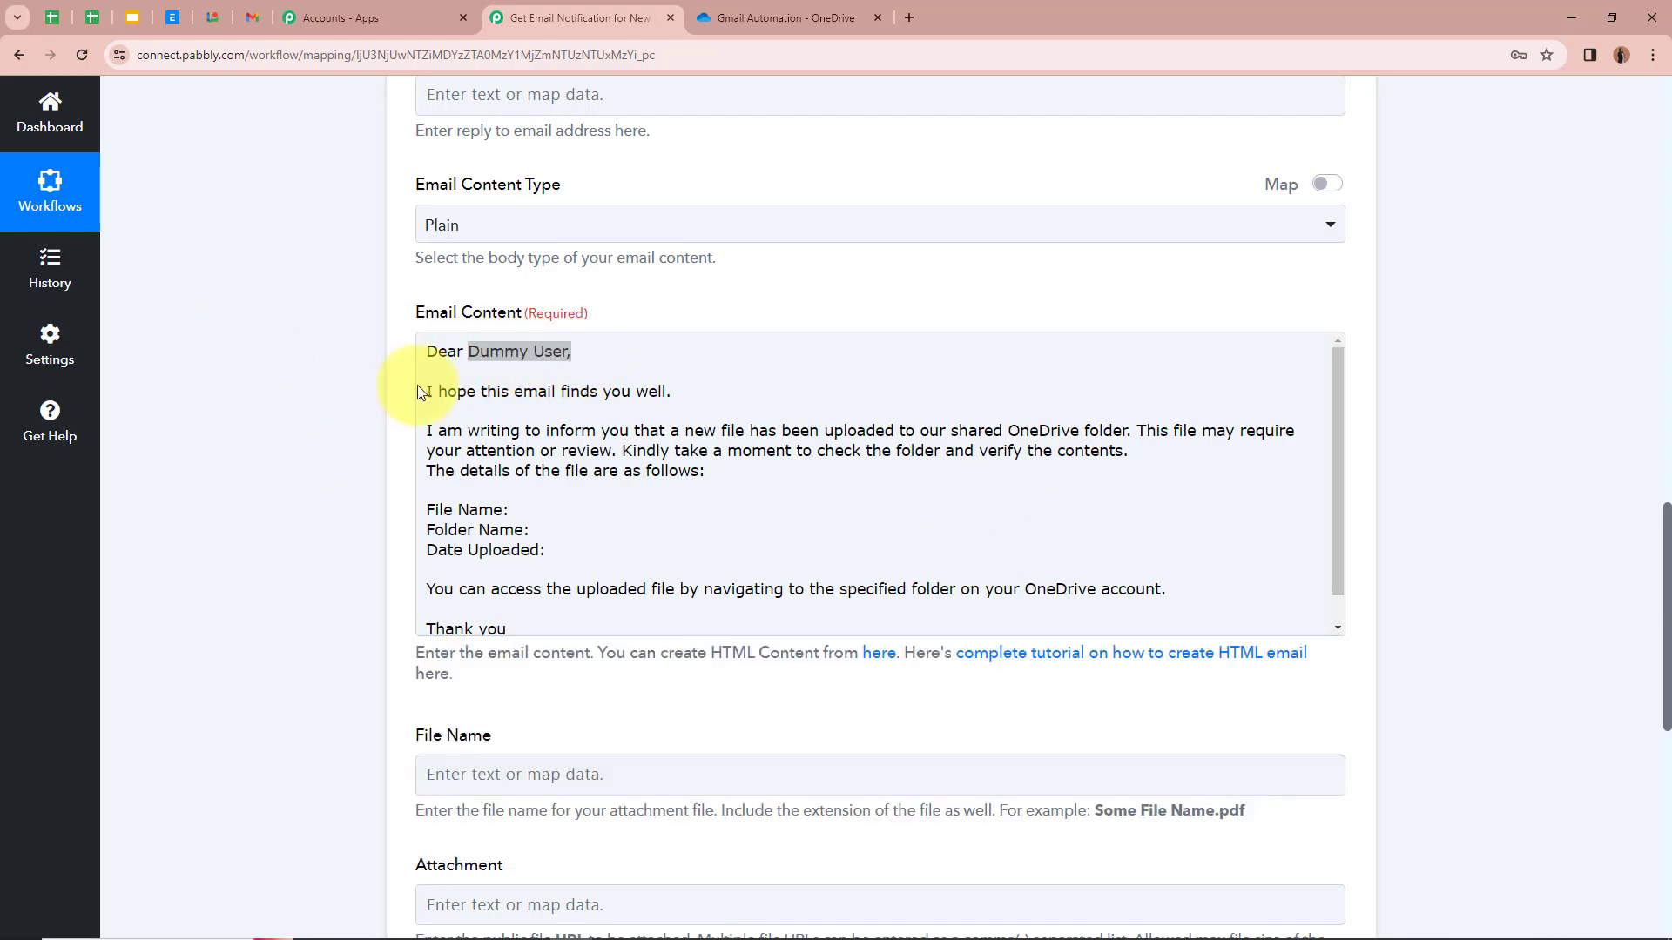
left_click(520, 356)
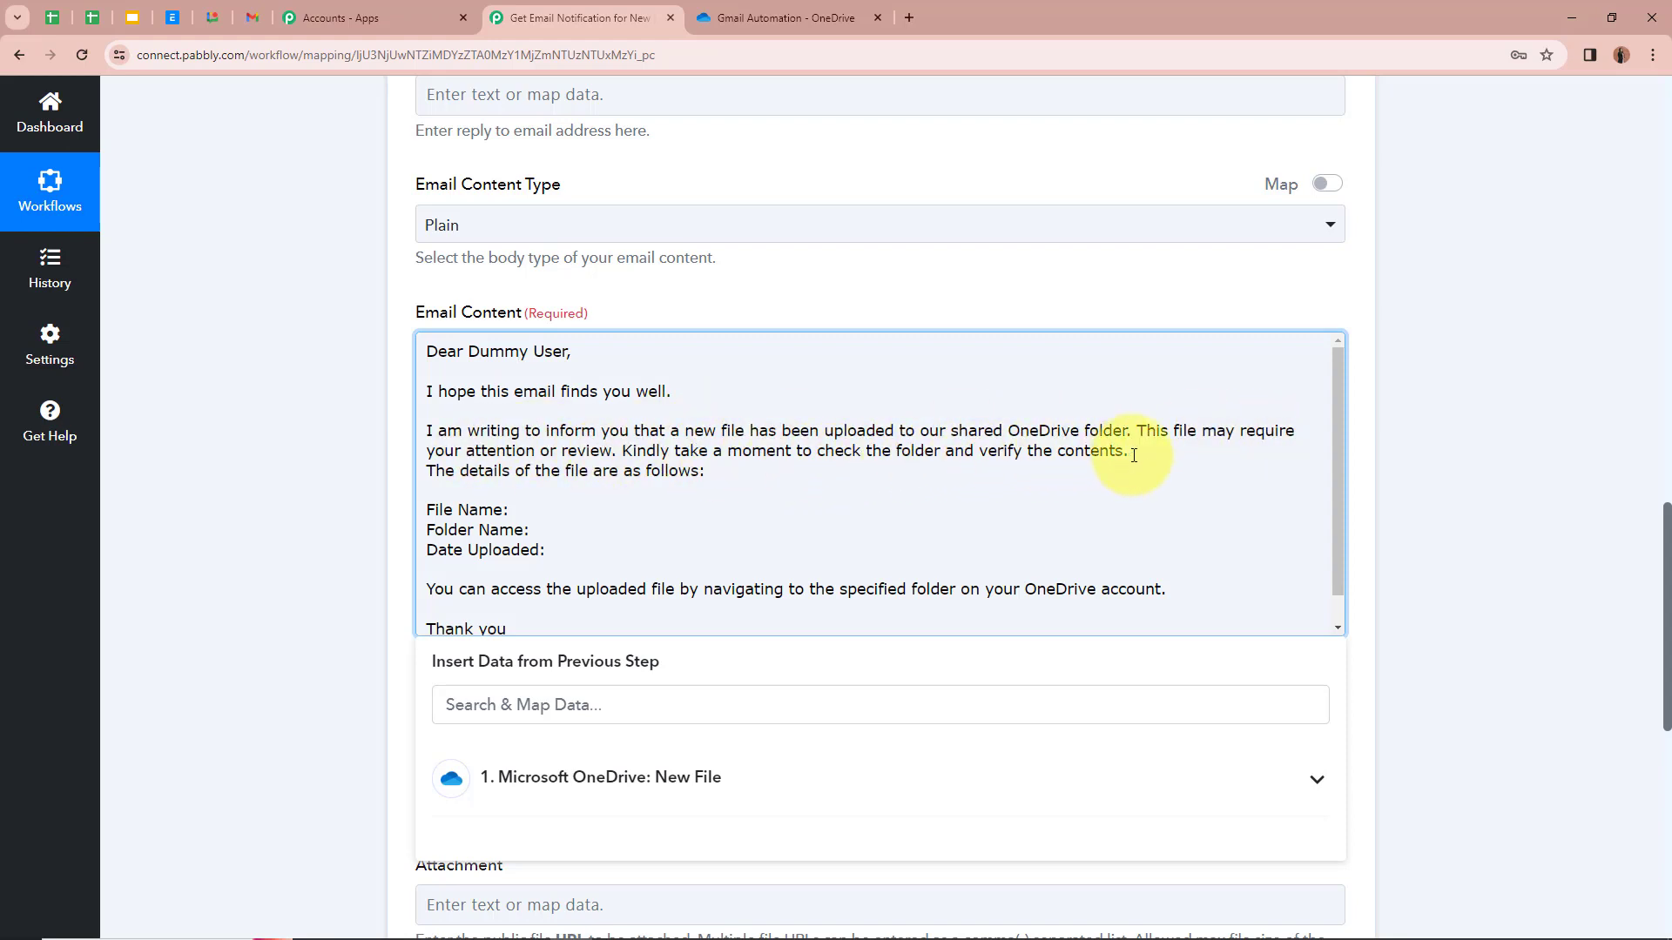
scroll(1089, 454, "down", 1)
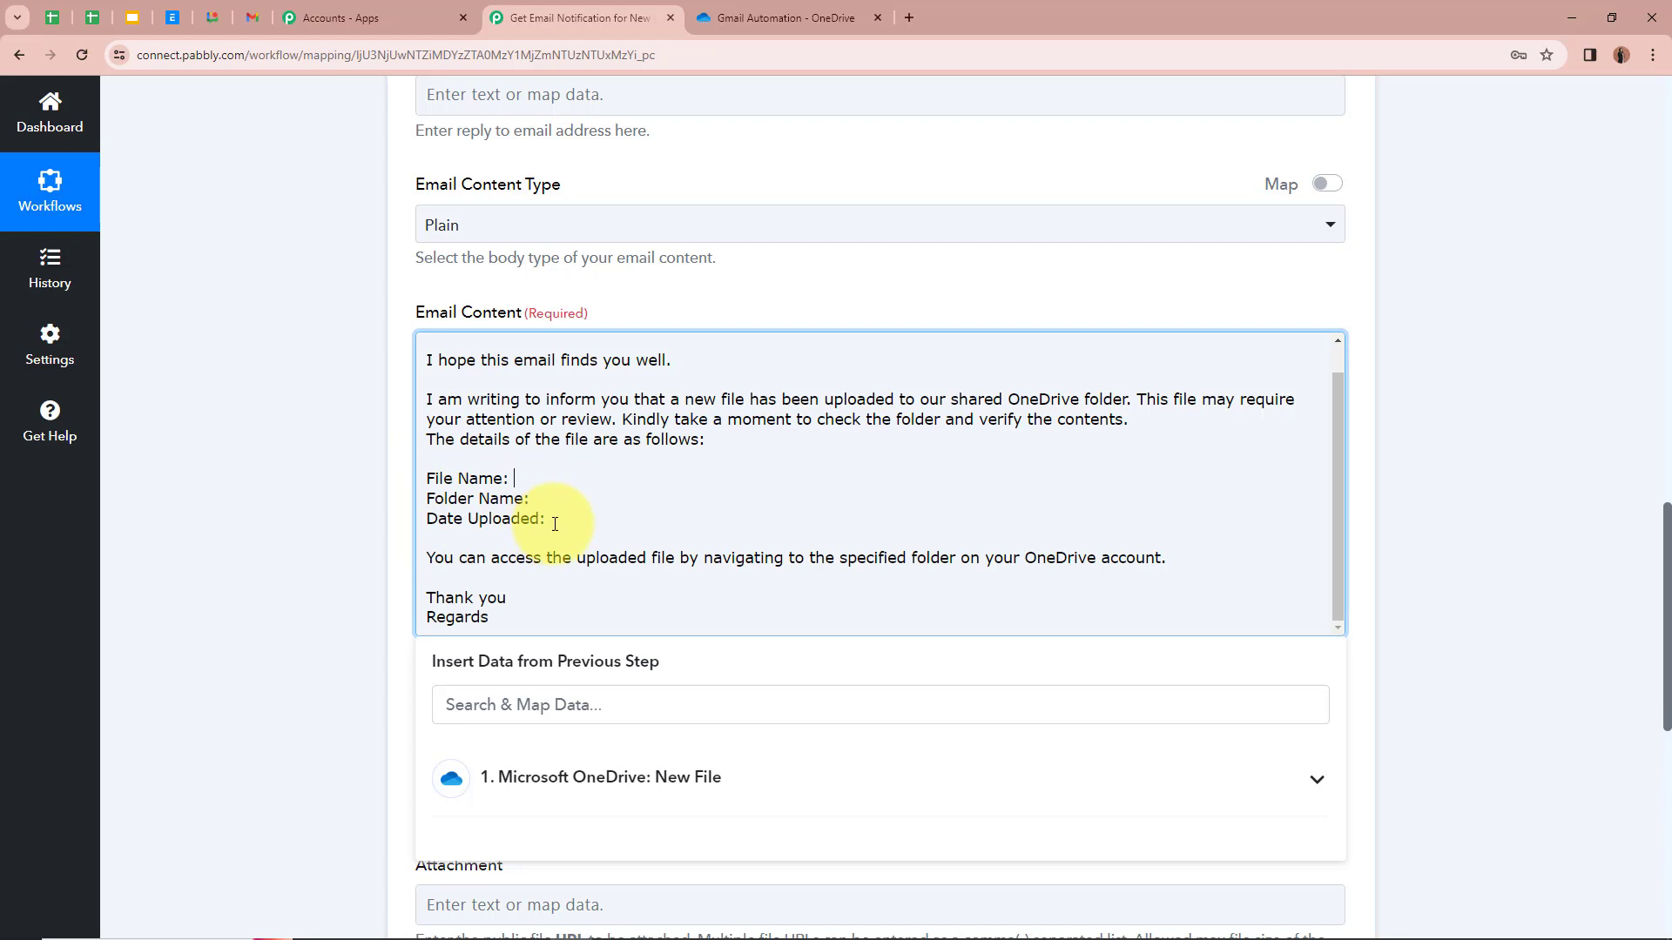
left_click(517, 478)
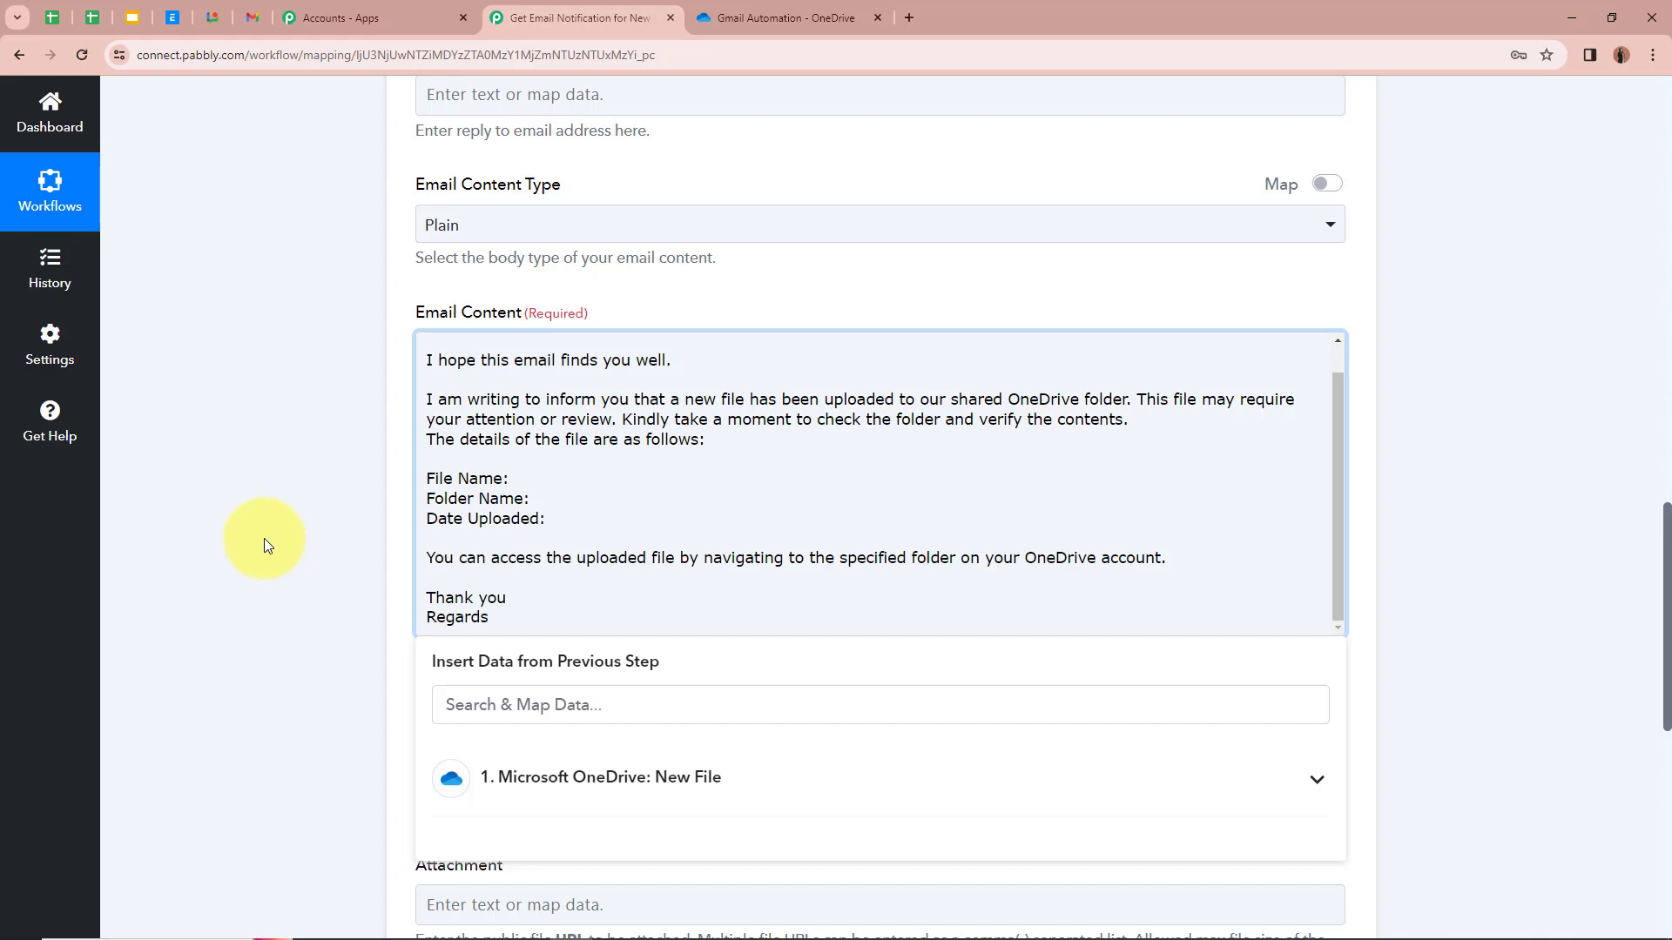
scroll(264, 538, "down", 1)
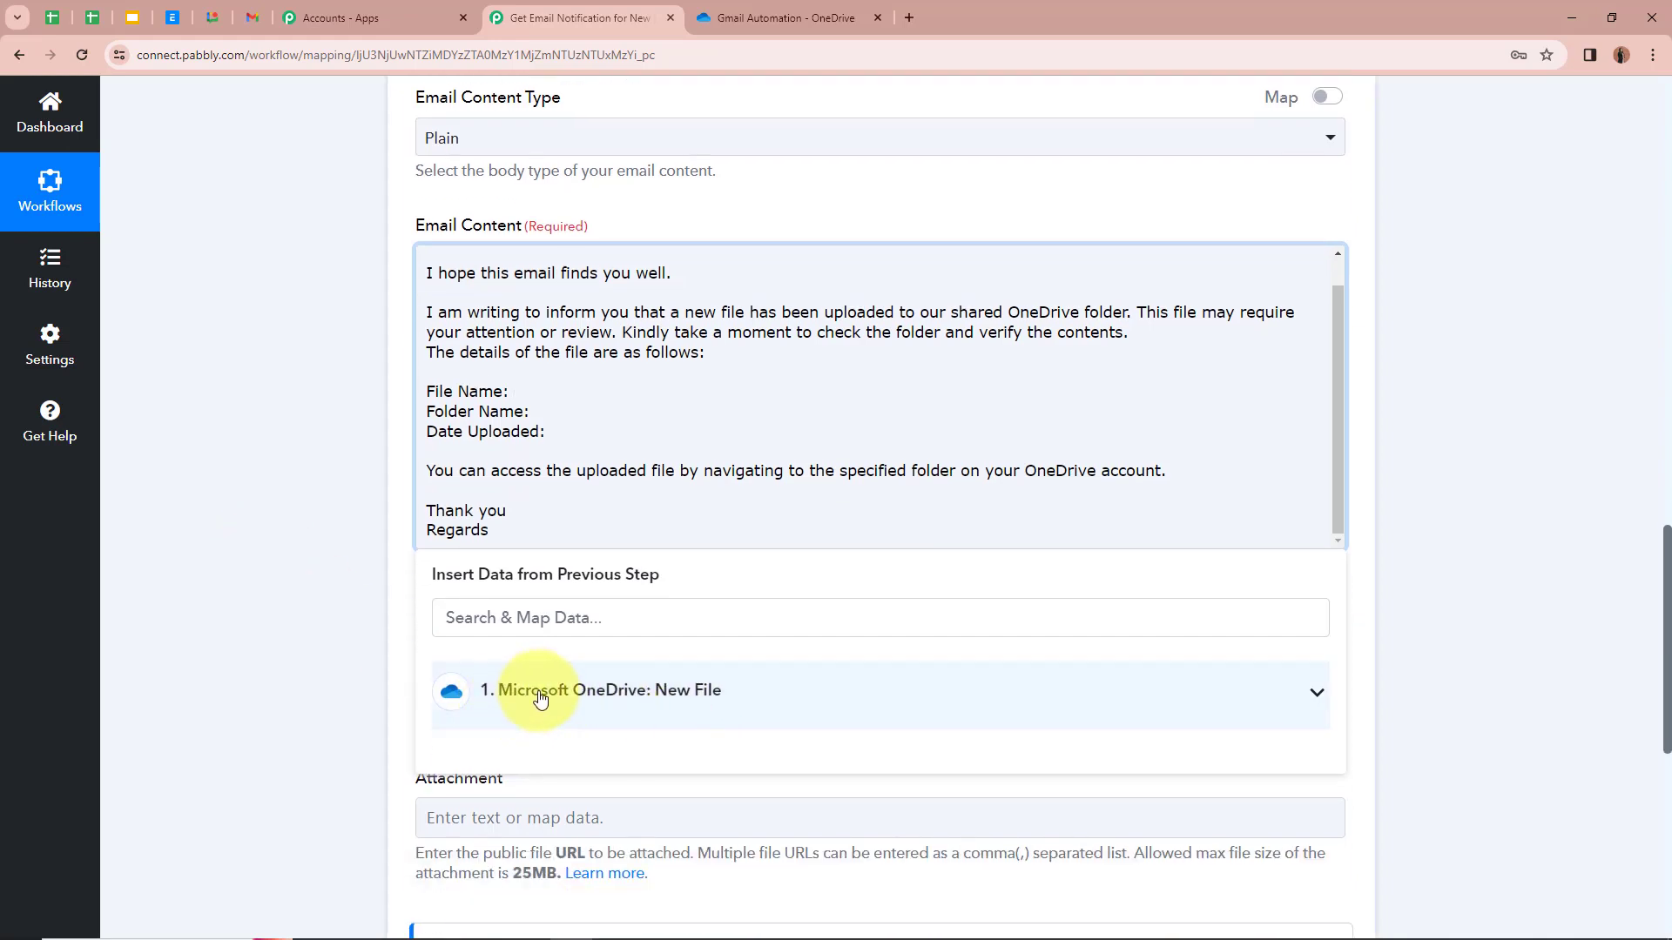
Step: Insert the OneDrive file's Name after the File Name label
left_click(1314, 693)
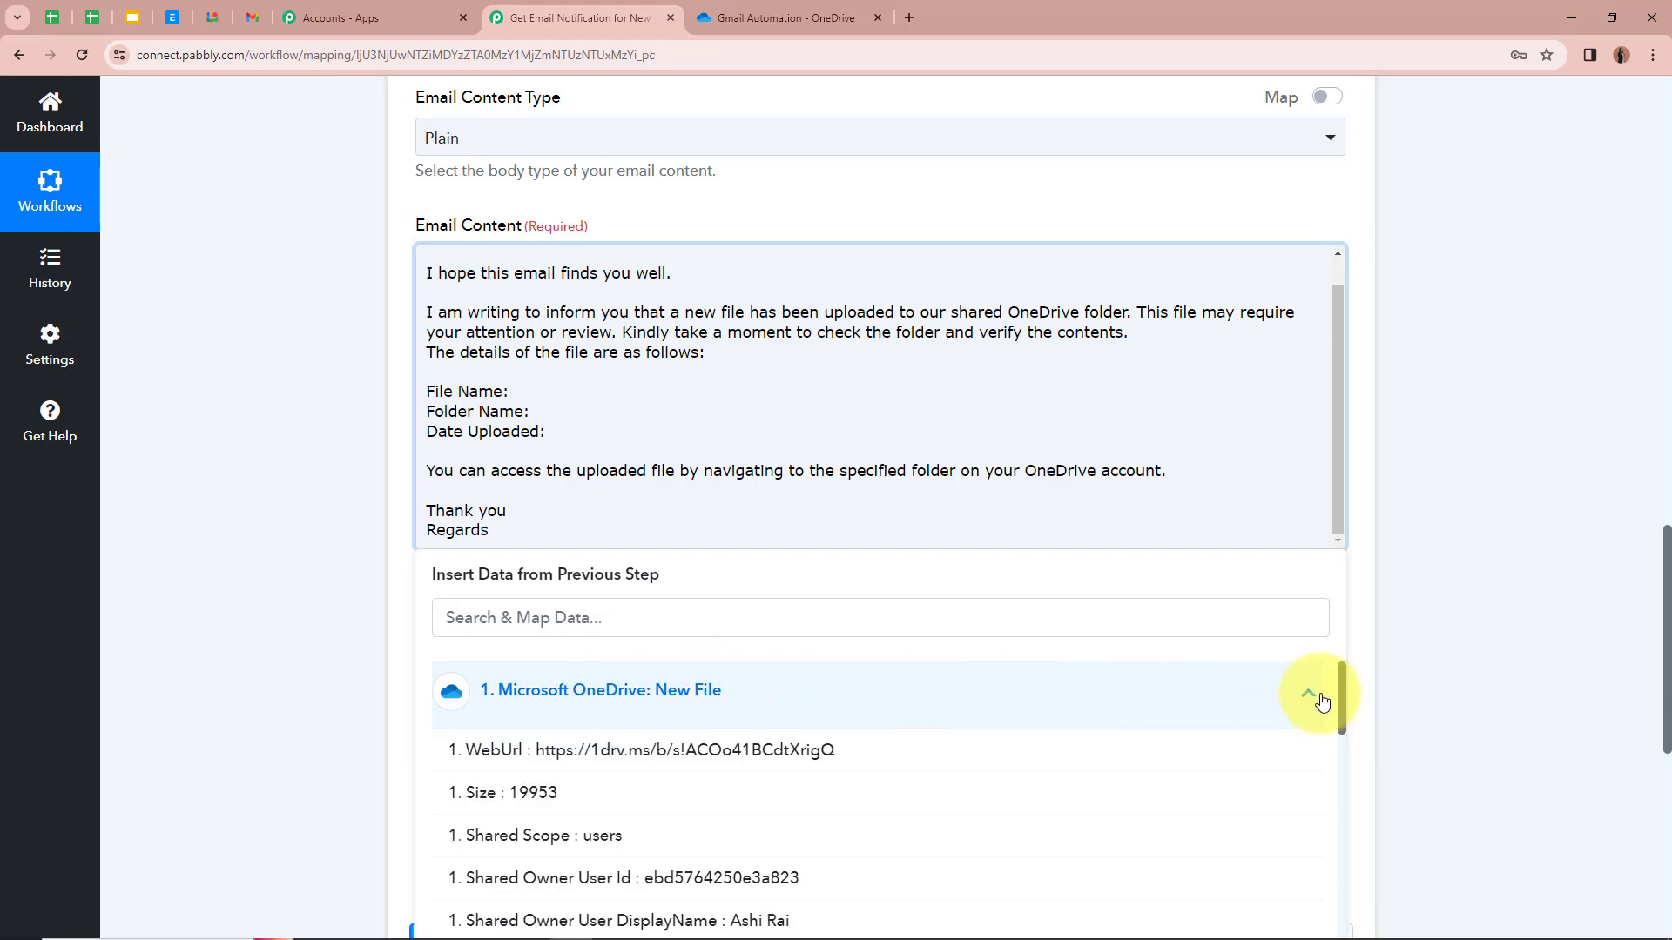
scroll(1033, 780, "down", 5)
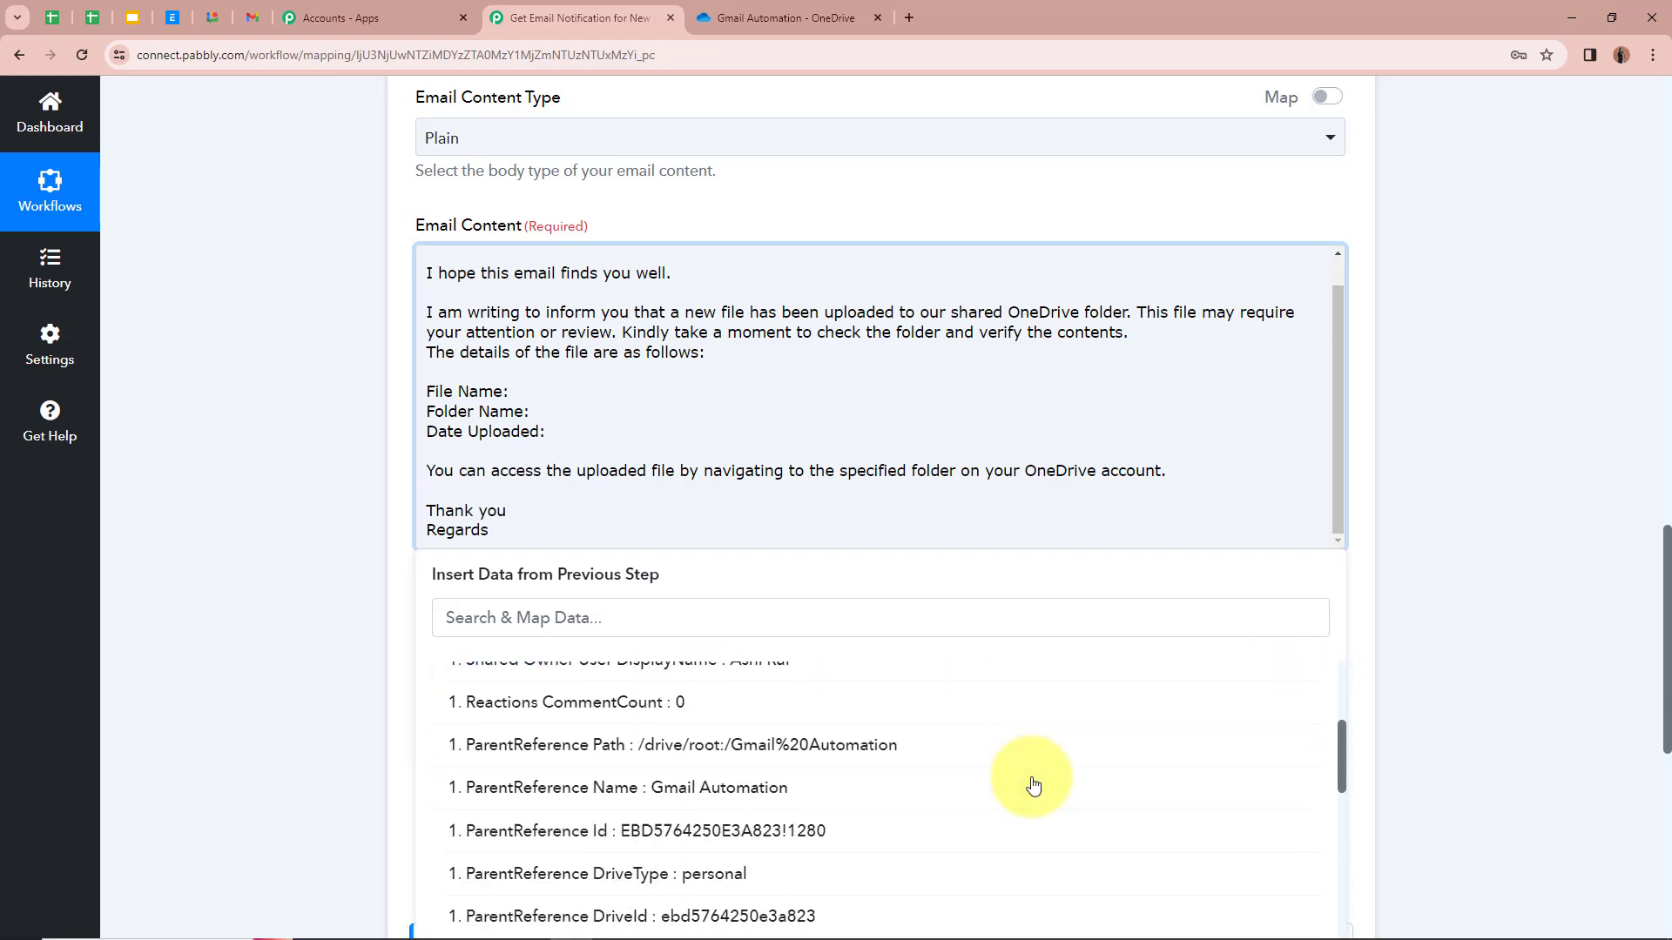
scroll(1034, 781, "up", 5)
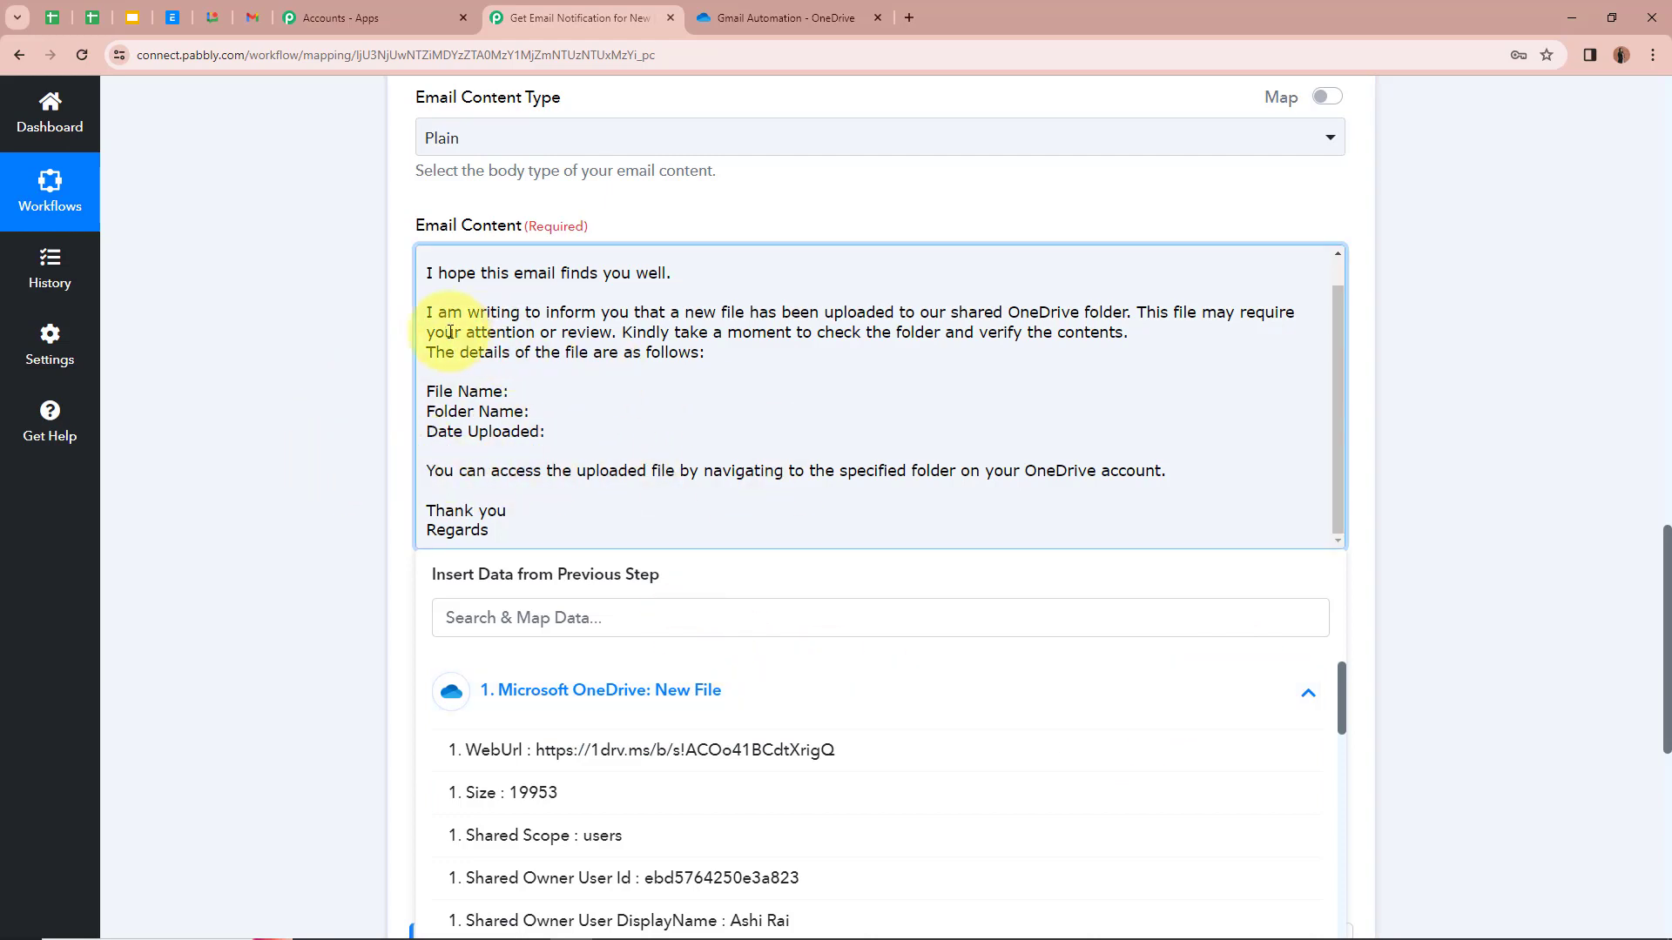
scroll(905, 829, "down", 1)
scroll(871, 829, "down", 4)
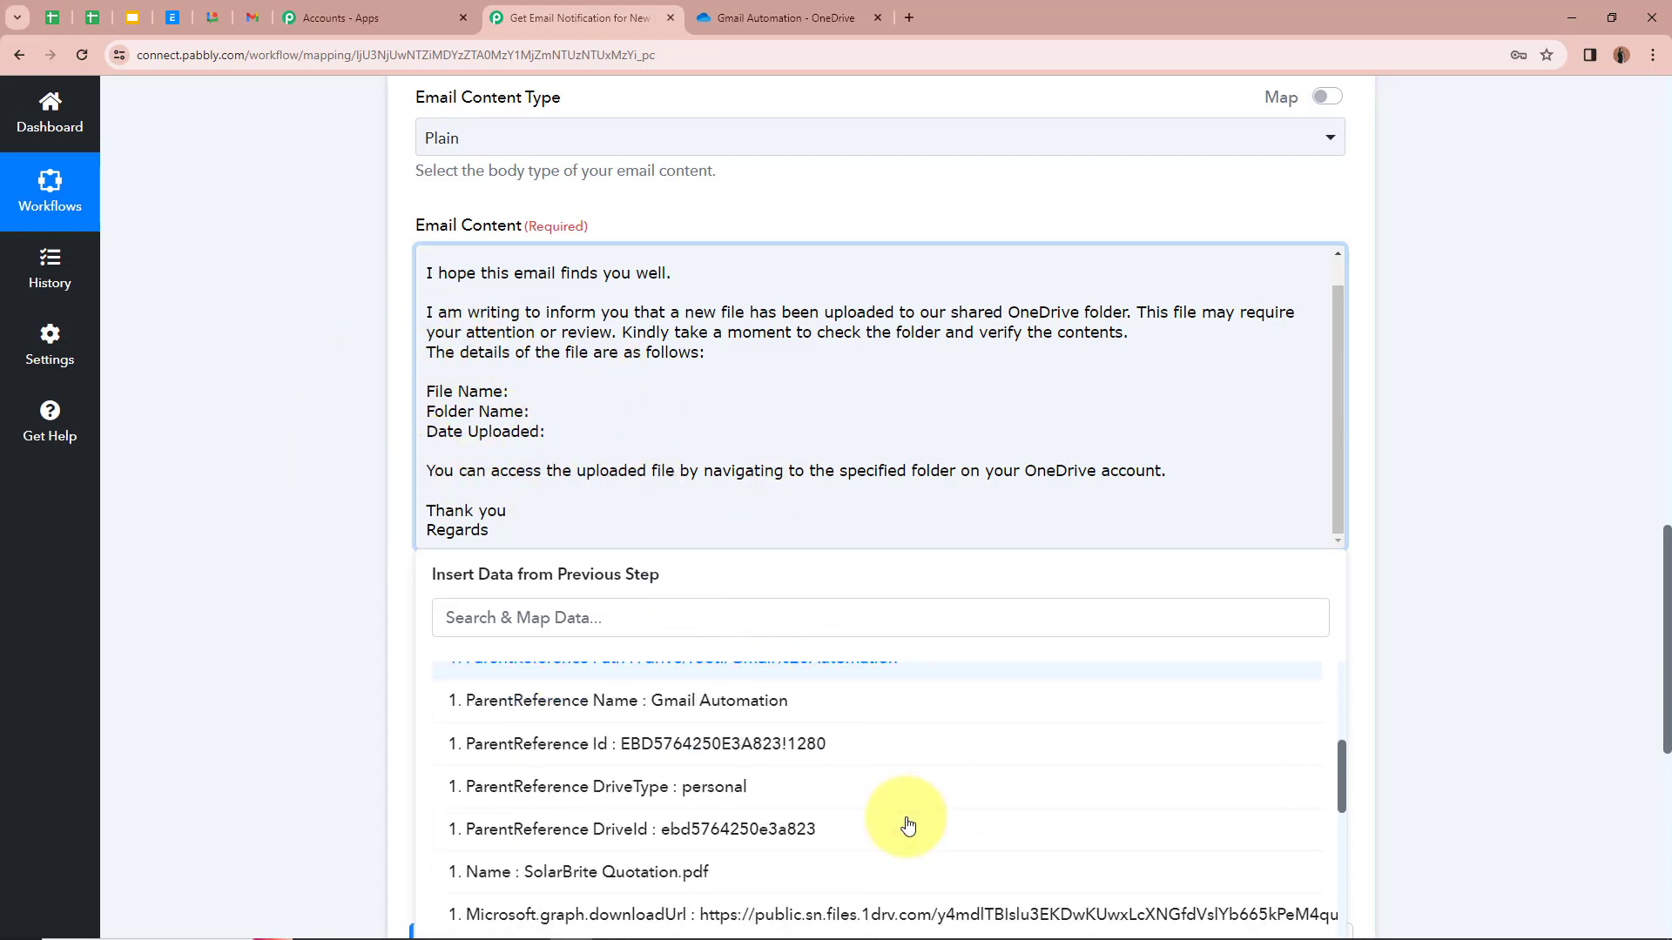
scroll(612, 714, "down", 1)
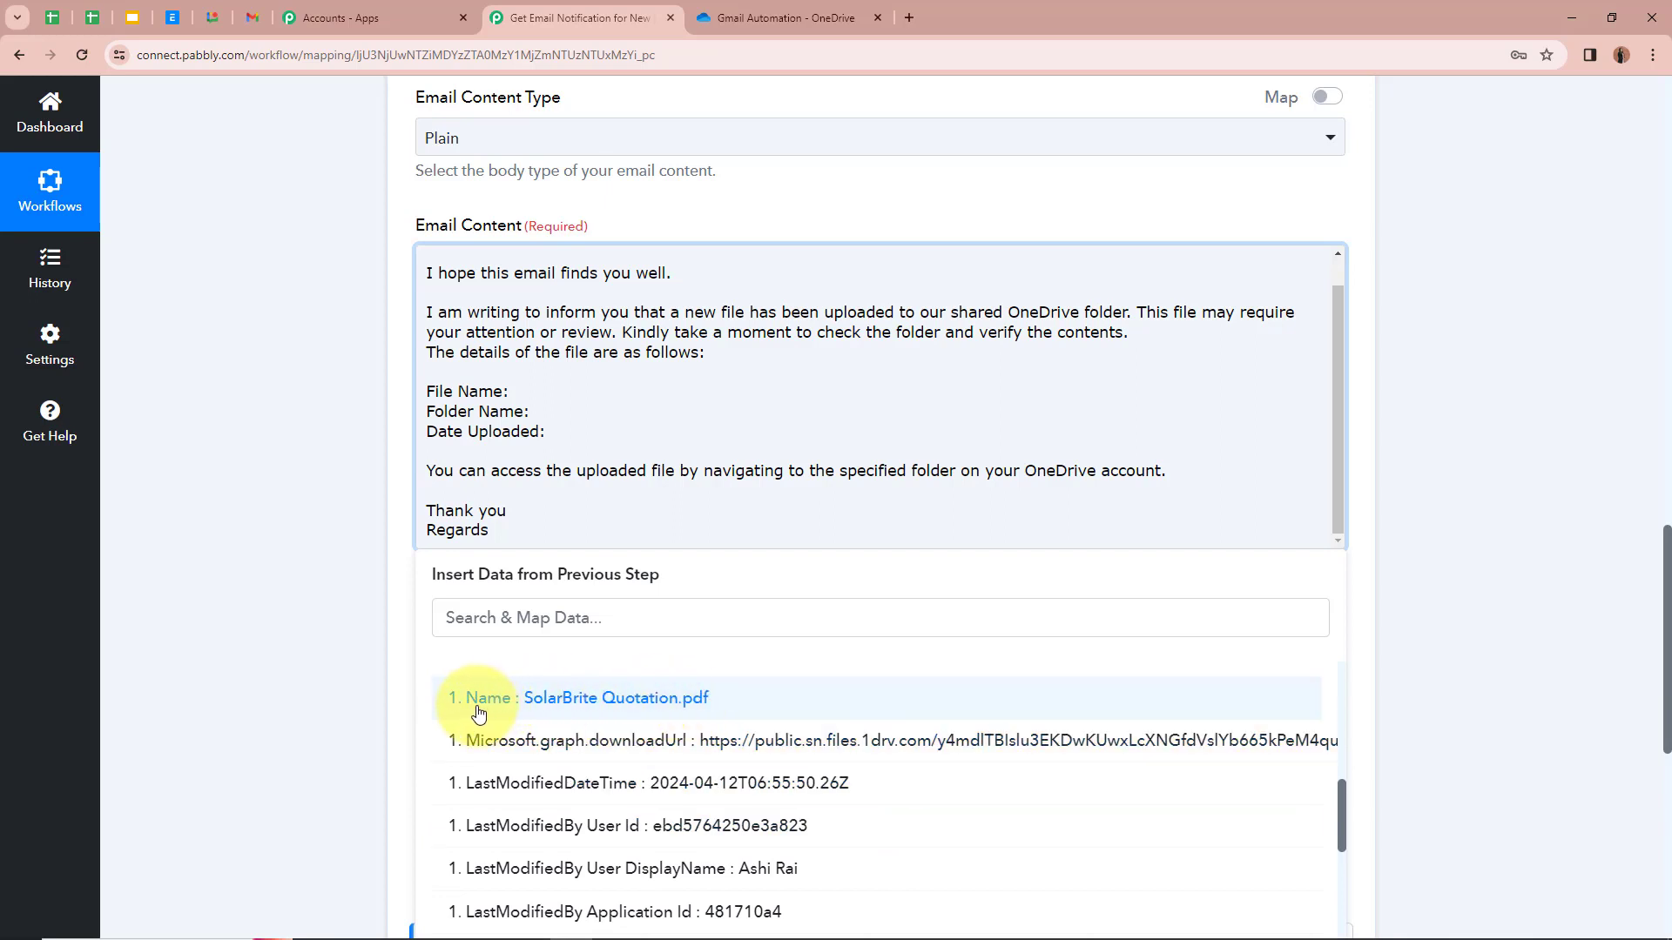
left_click(727, 701)
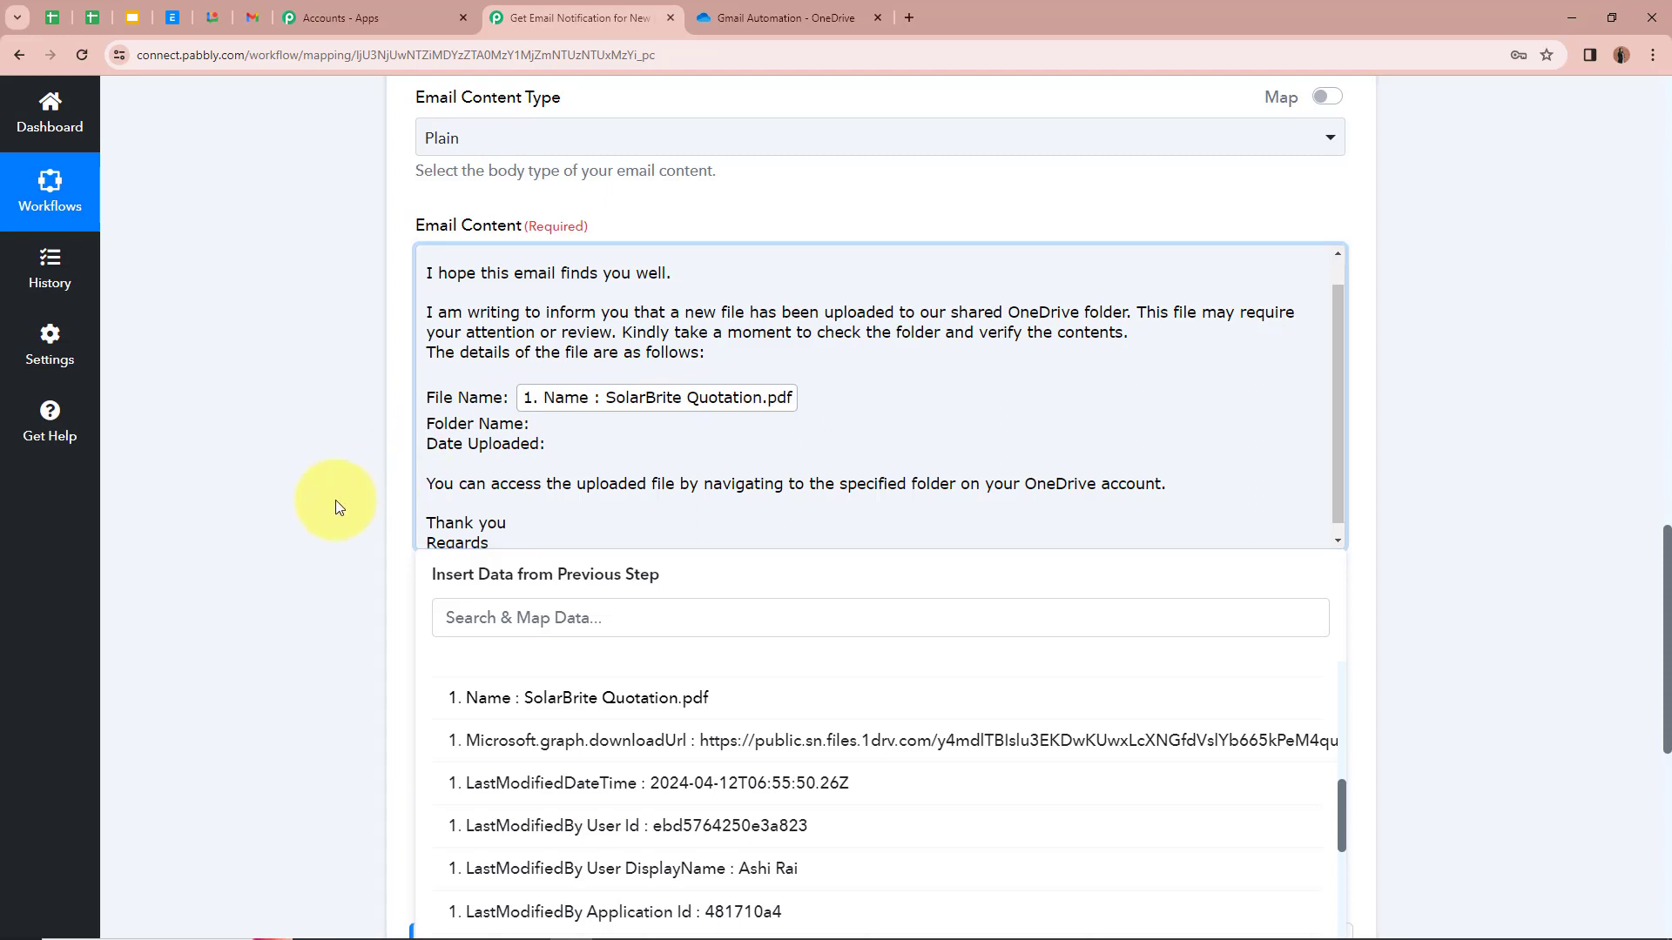
Step: Insert the ParentReference Name after the Folder Name label
left_click(592, 426)
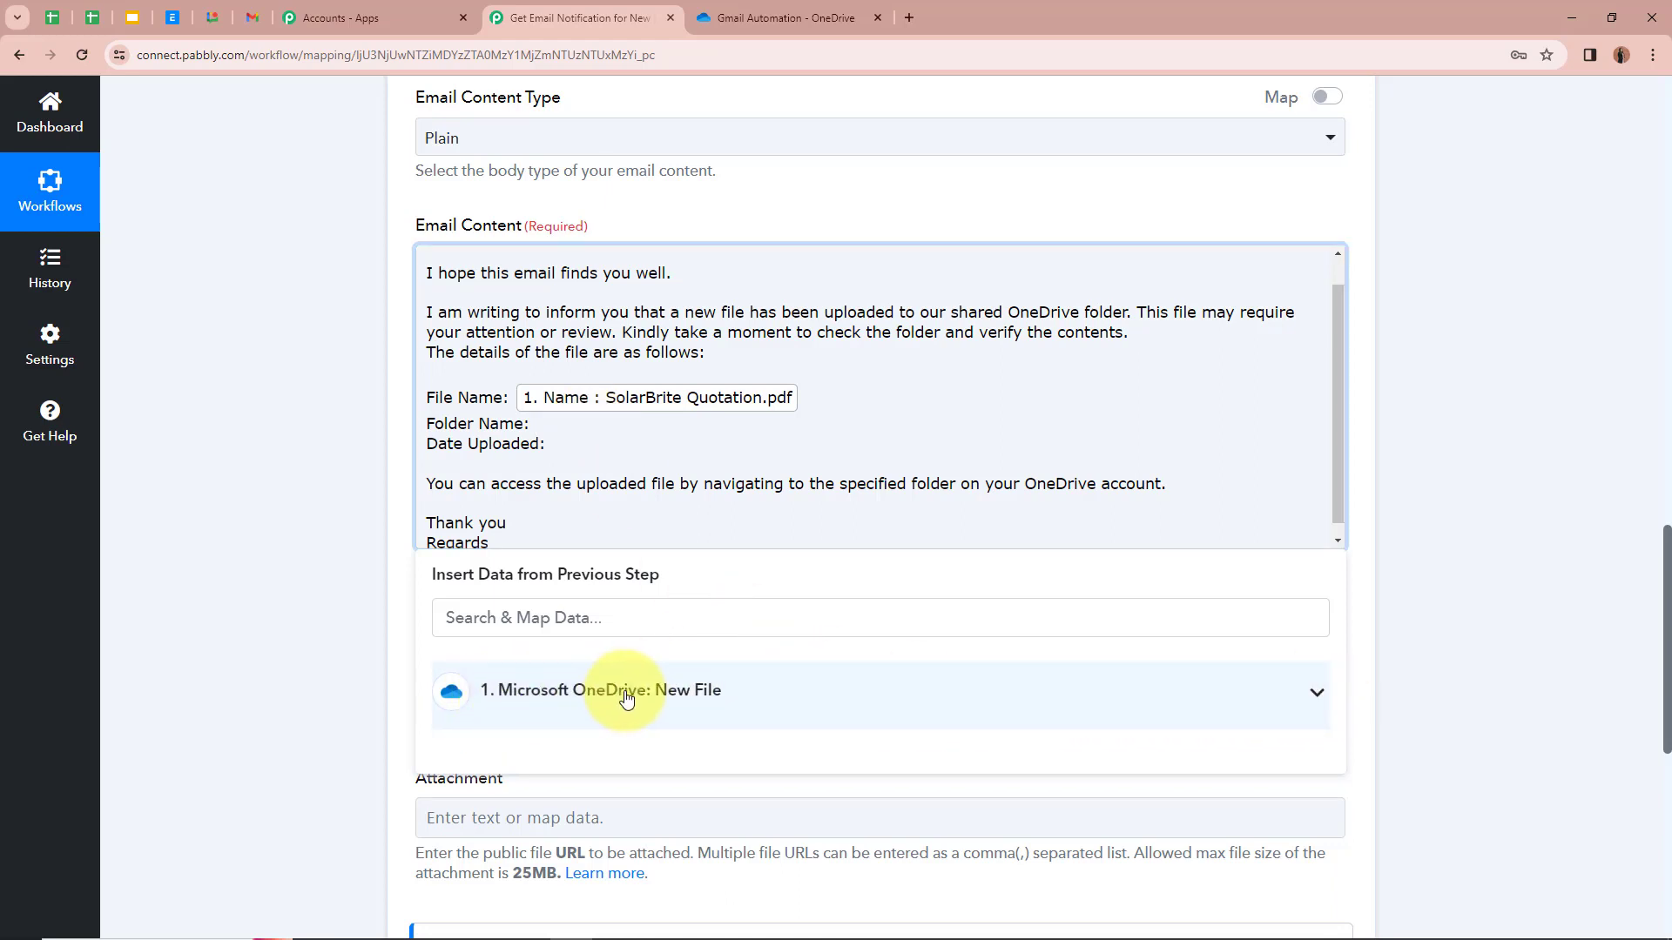
left_click(1312, 699)
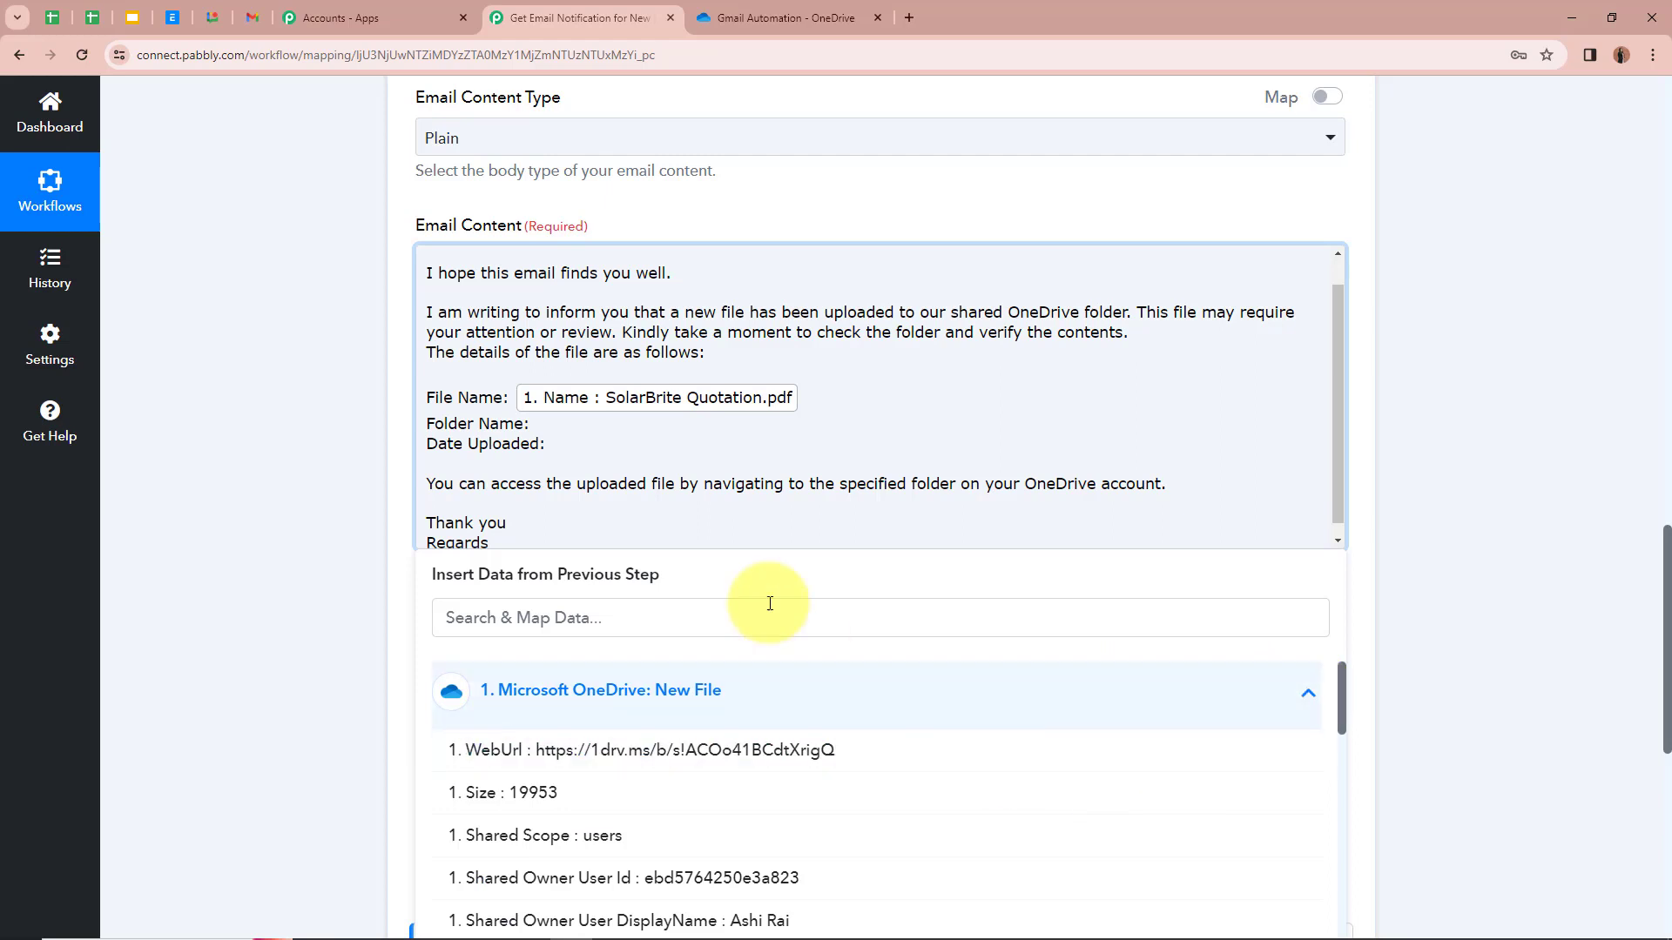
scroll(881, 805, "down", 5)
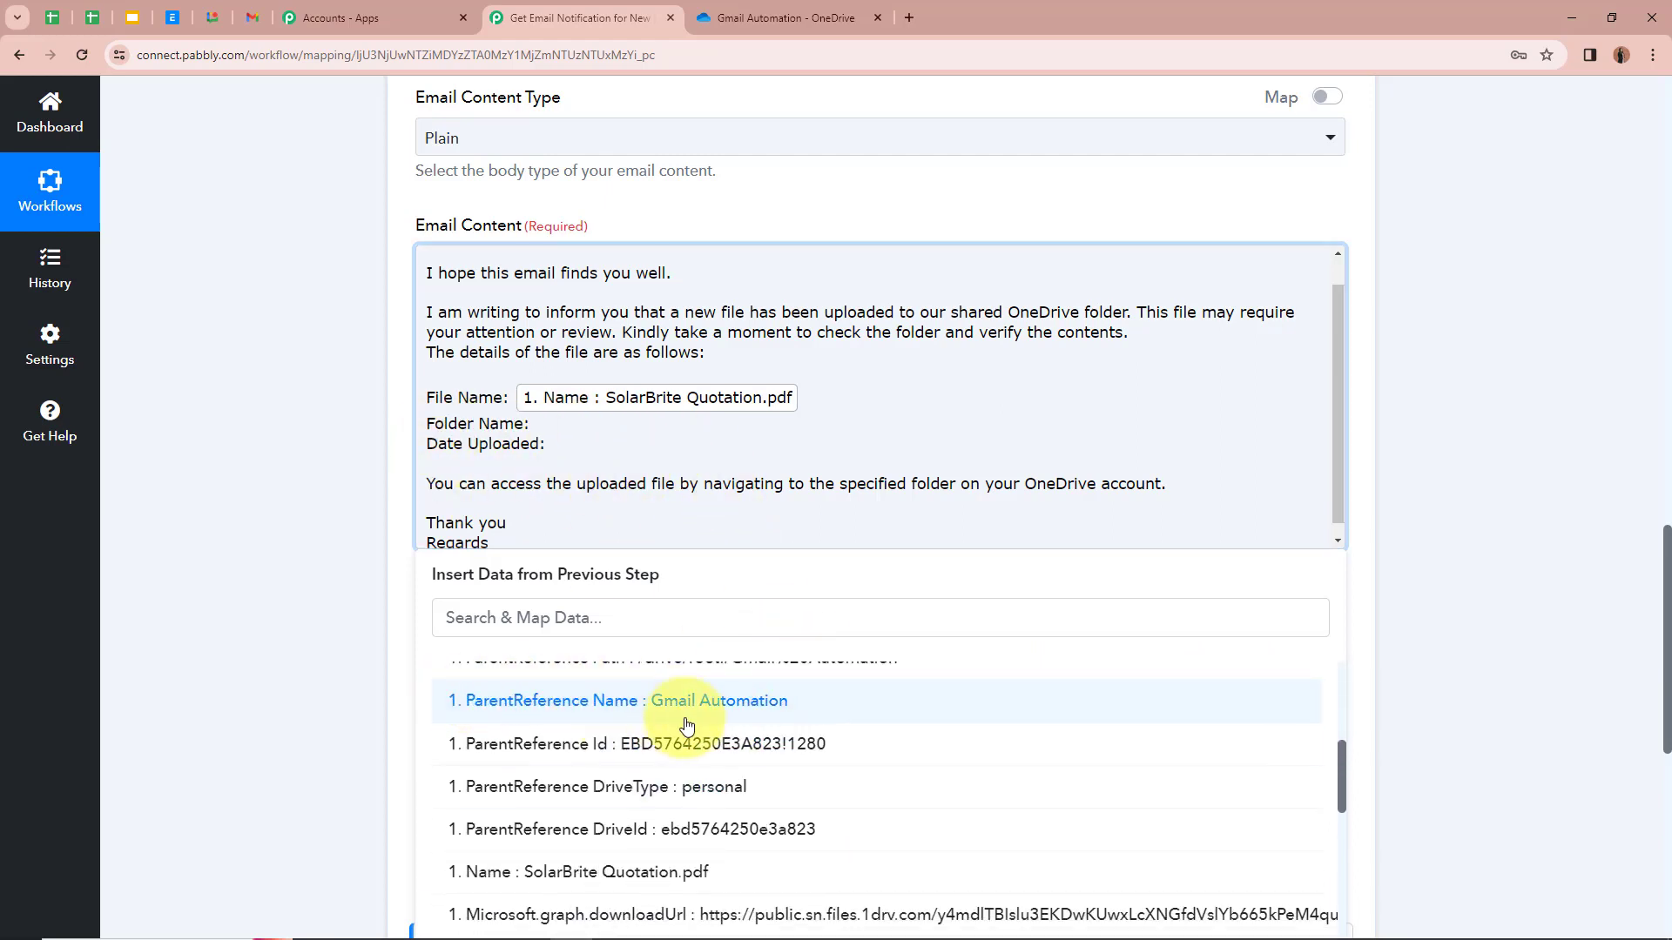
left_click(829, 708)
left_click(316, 540)
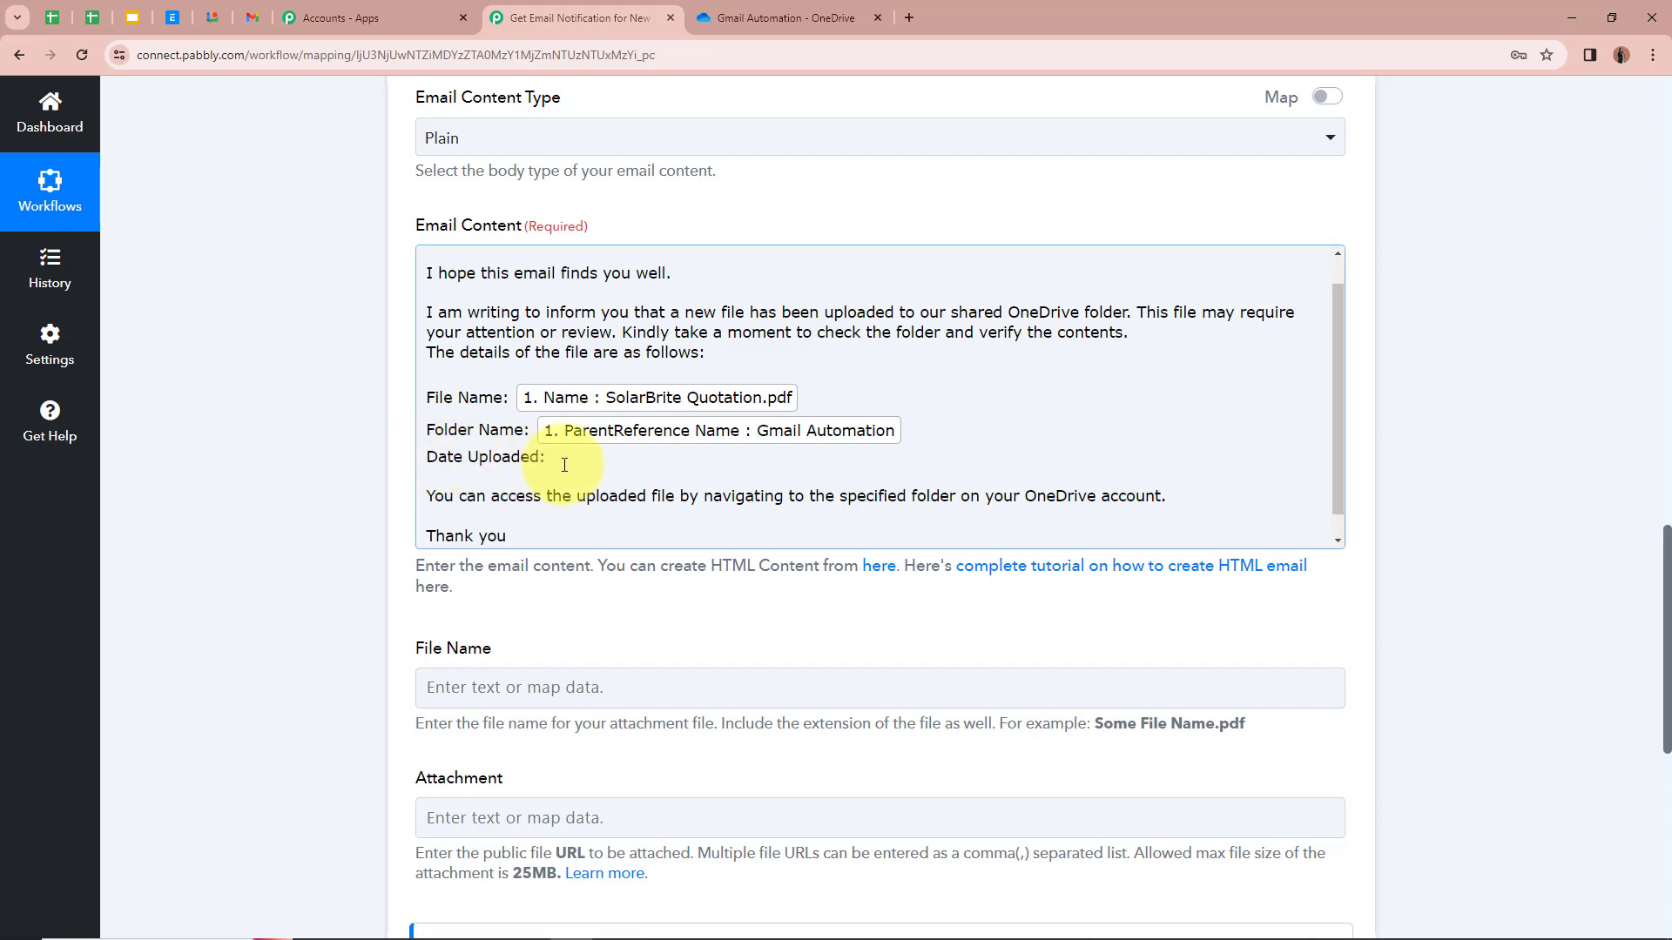
Step: Insert LastModifiedDateTime after the Date Uploaded label
left_click(616, 460)
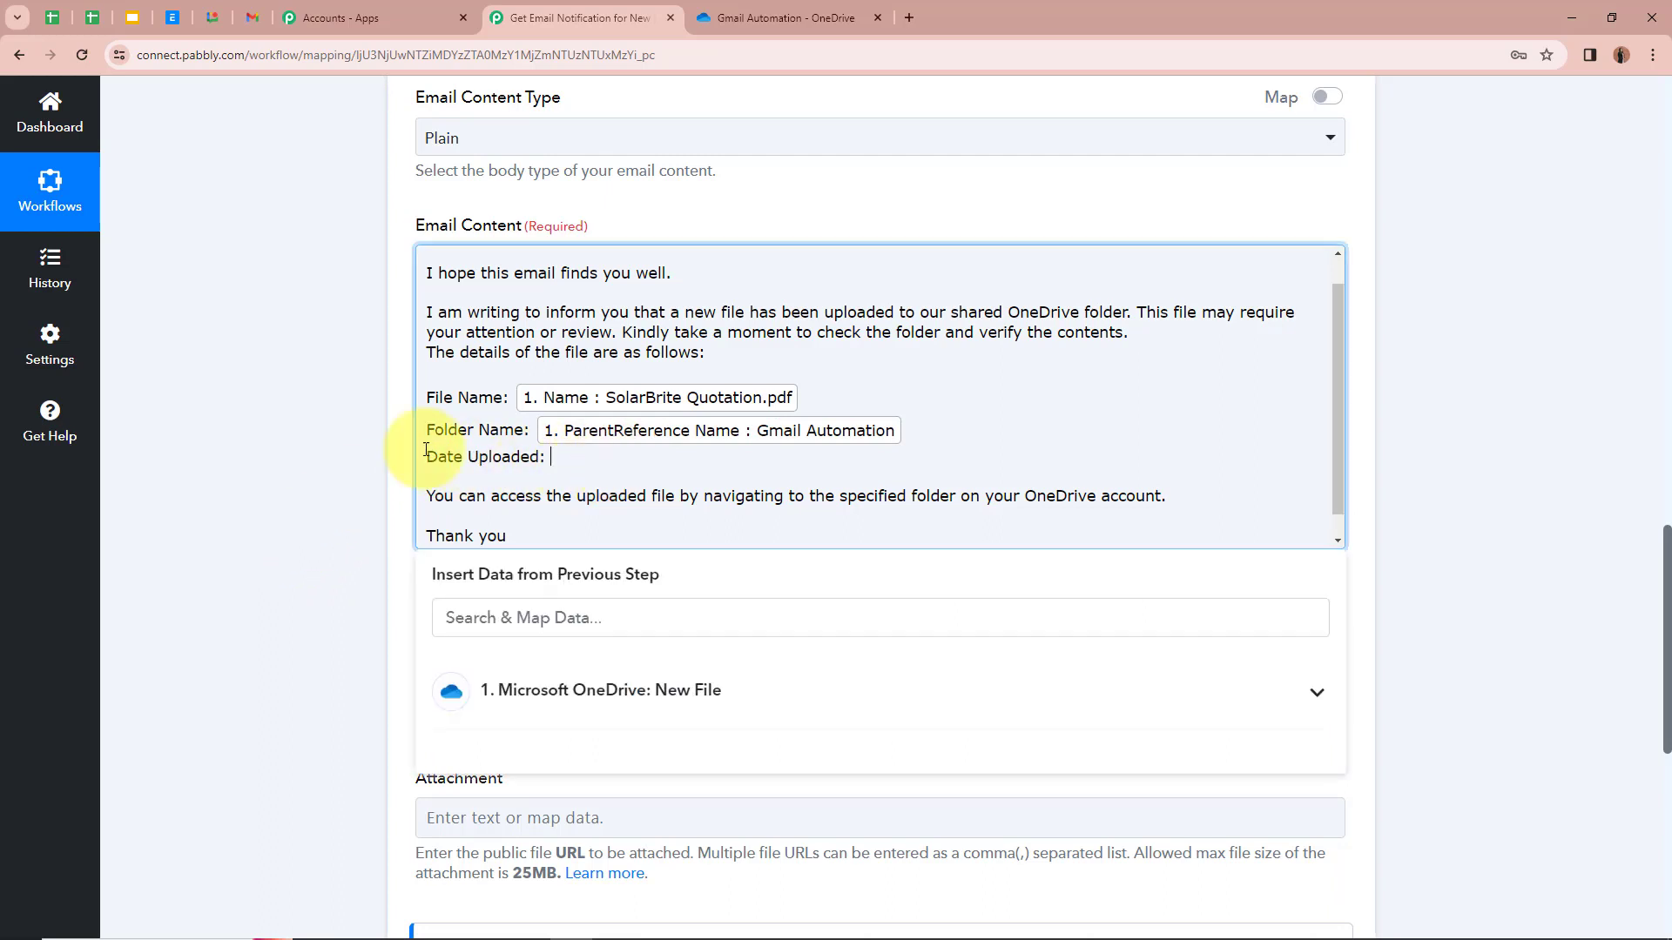
left_click(1315, 690)
scroll(998, 819, "down", 1)
scroll(998, 818, "down", 6)
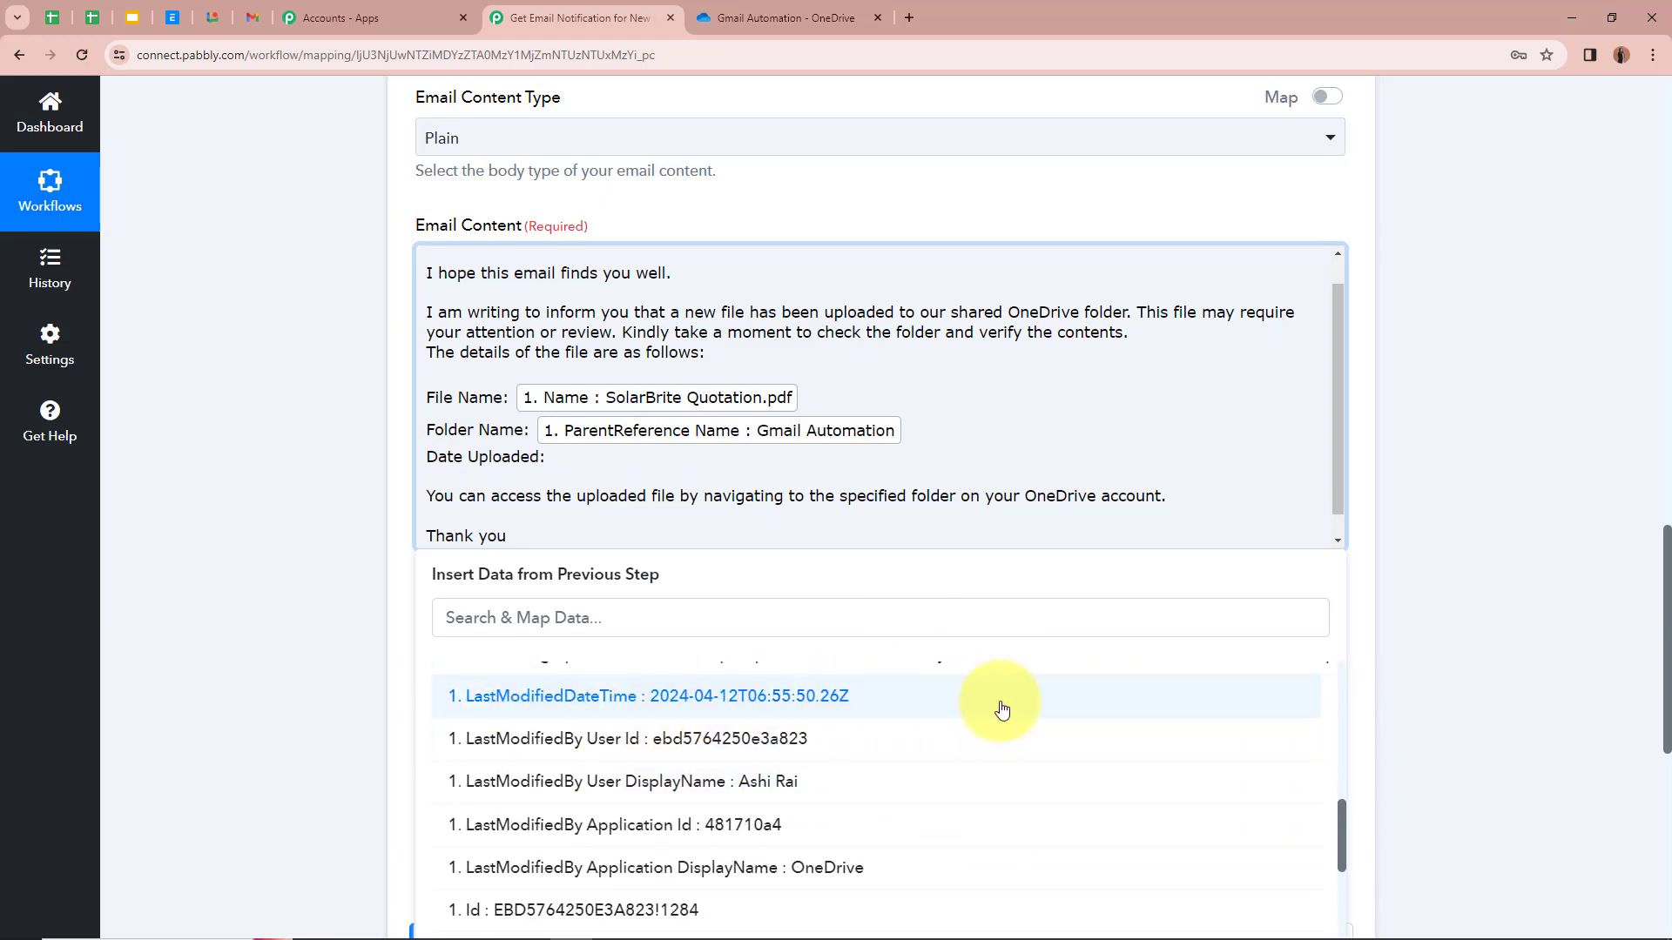
left_click(1058, 709)
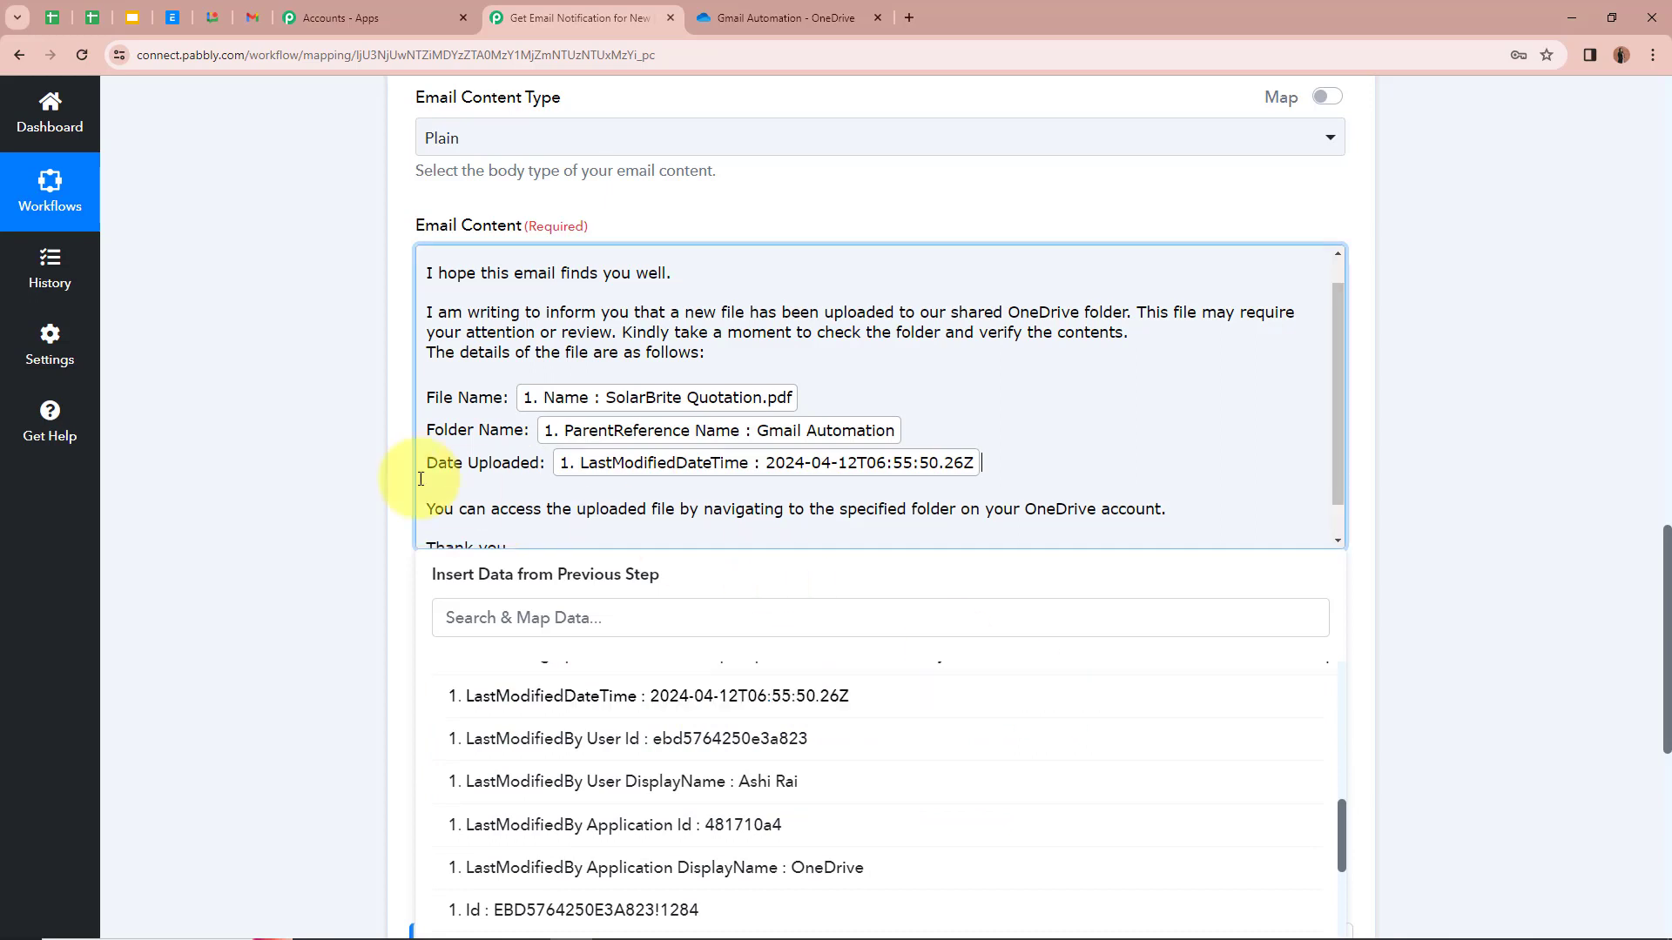
left_click(340, 467)
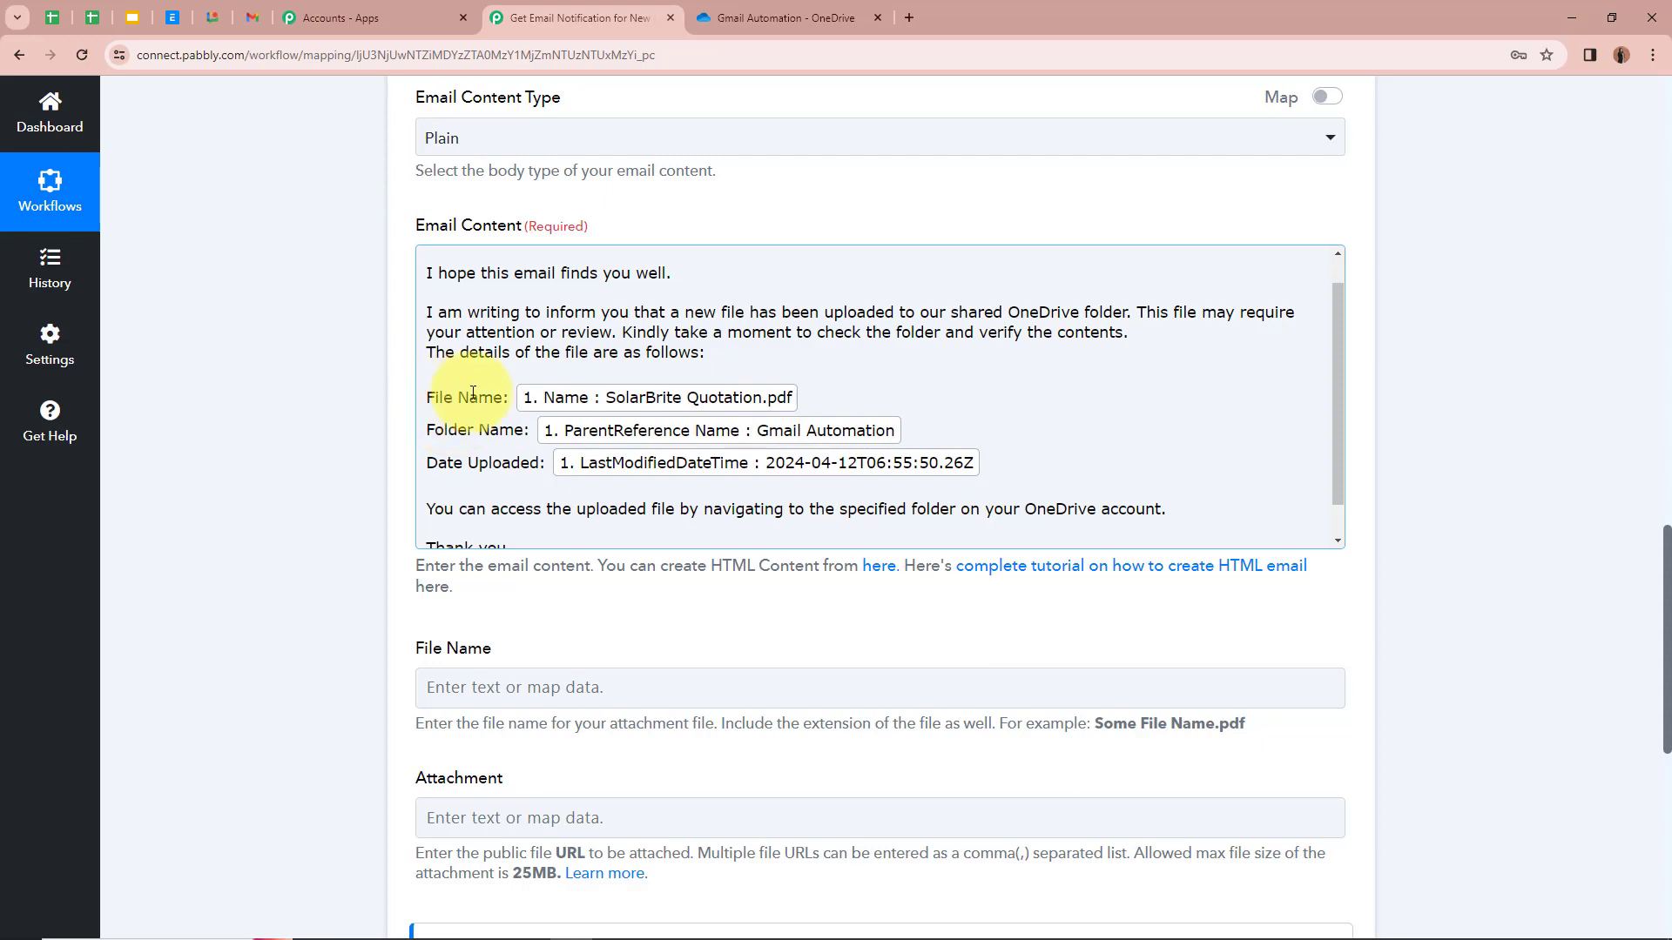
scroll(969, 472, "down", 1)
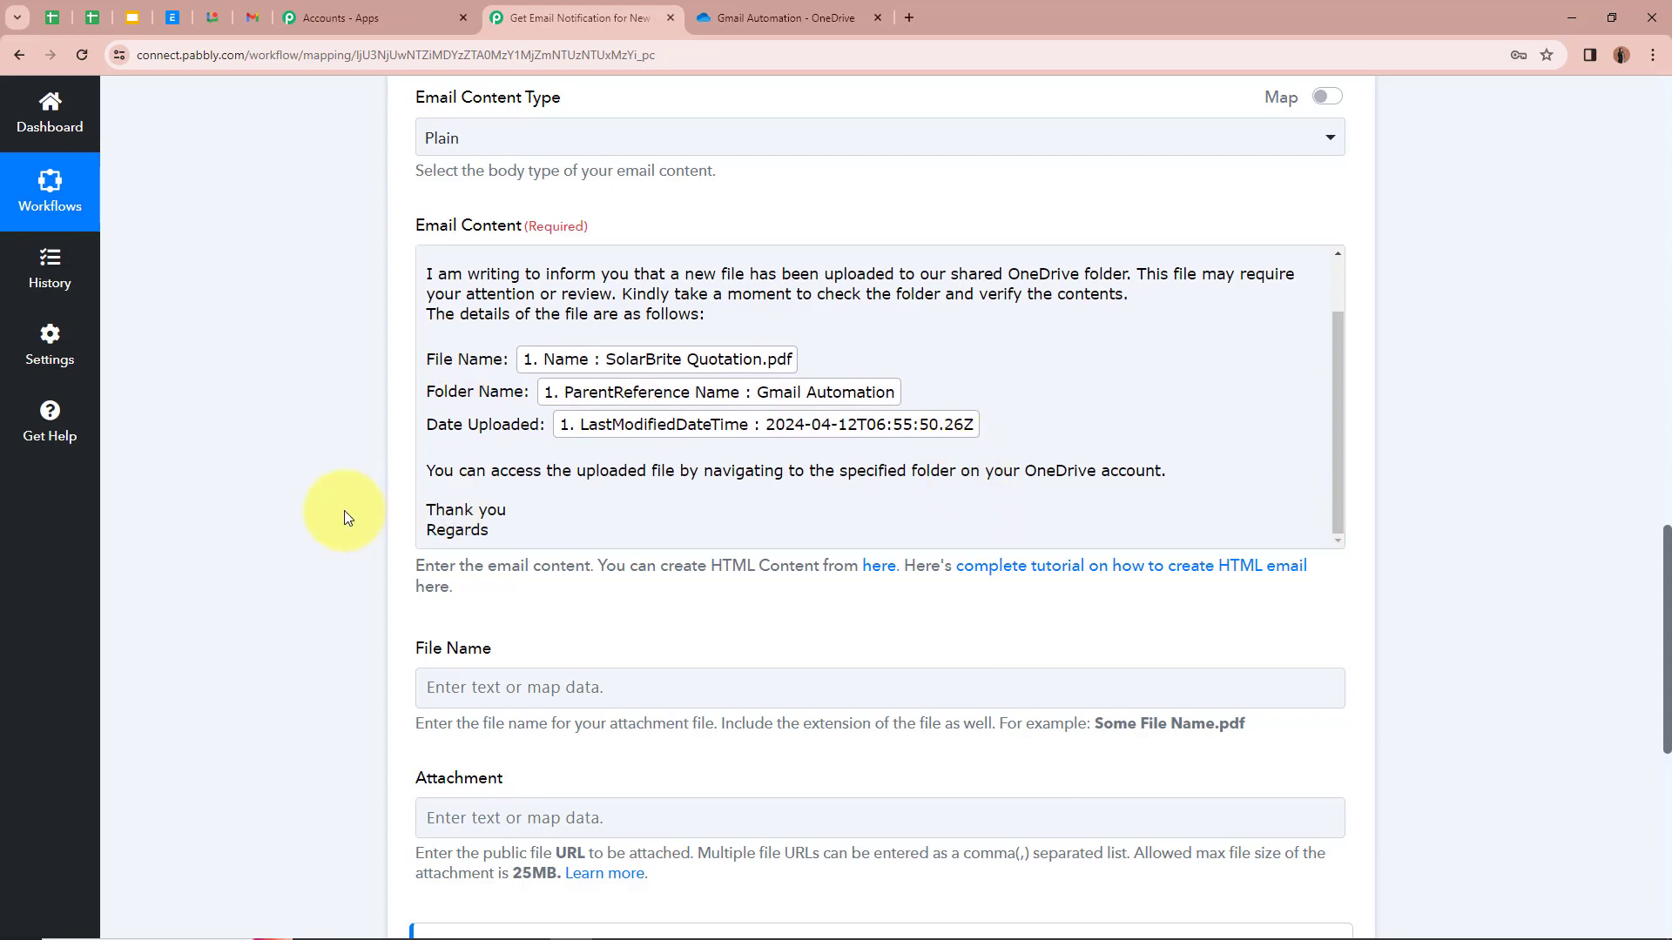
Step: Map the OneDrive trigger's Microsoft.graph.downloadUrl into the Attachment field
scroll(345, 515, "down", 3)
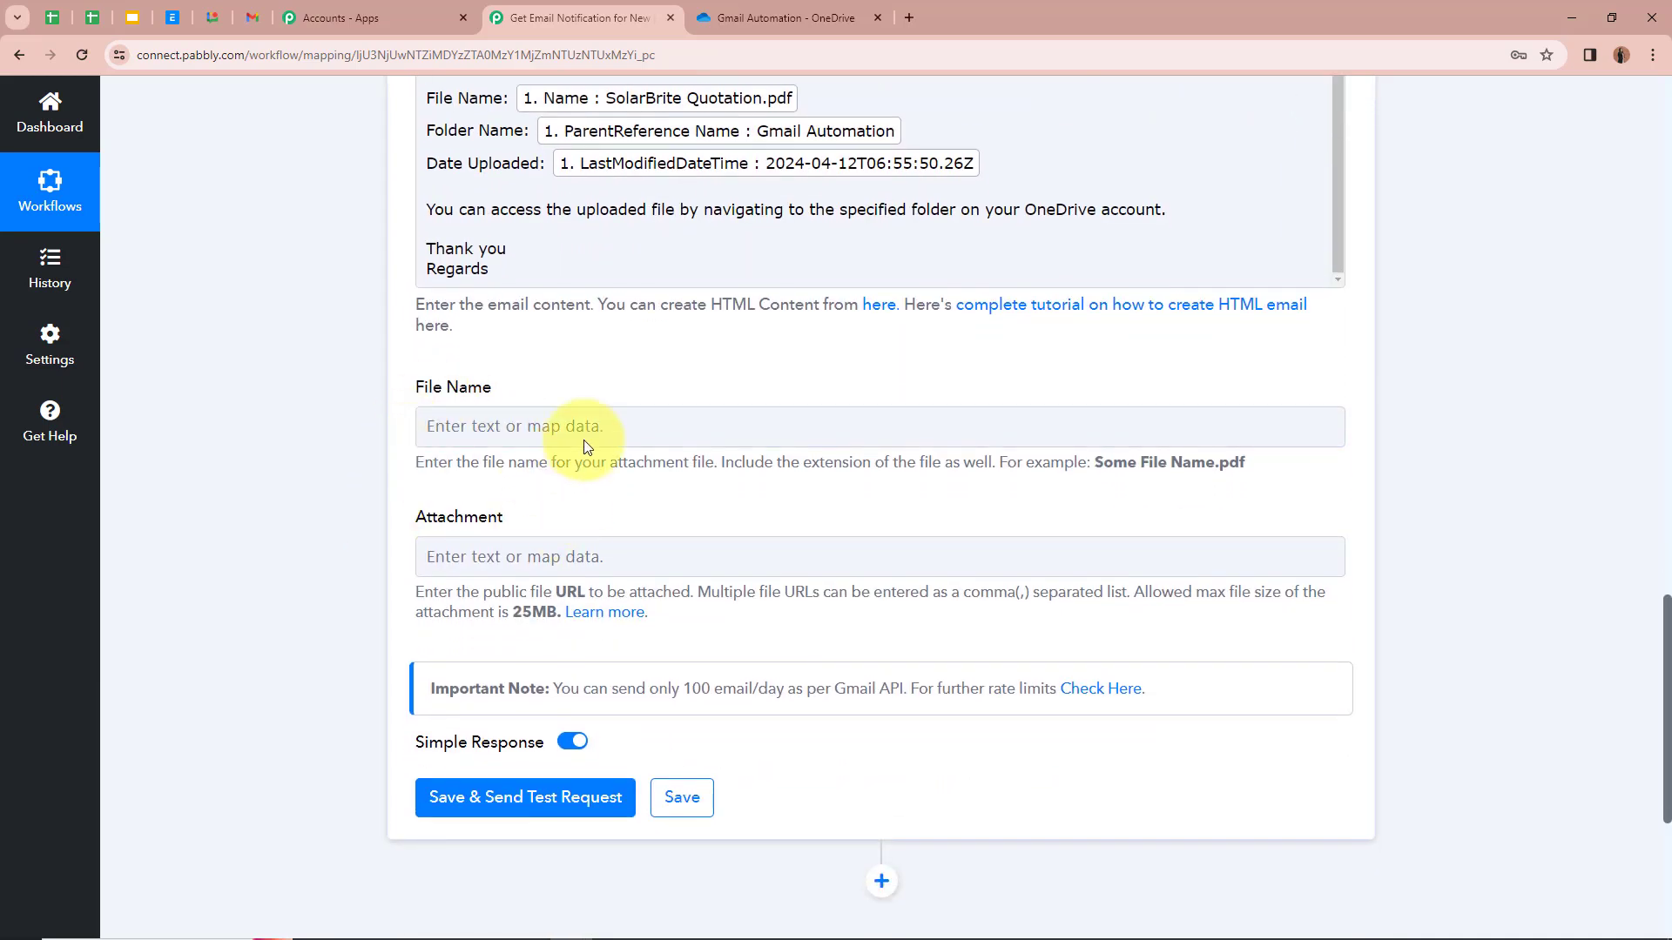
scroll(363, 369, "down", 1)
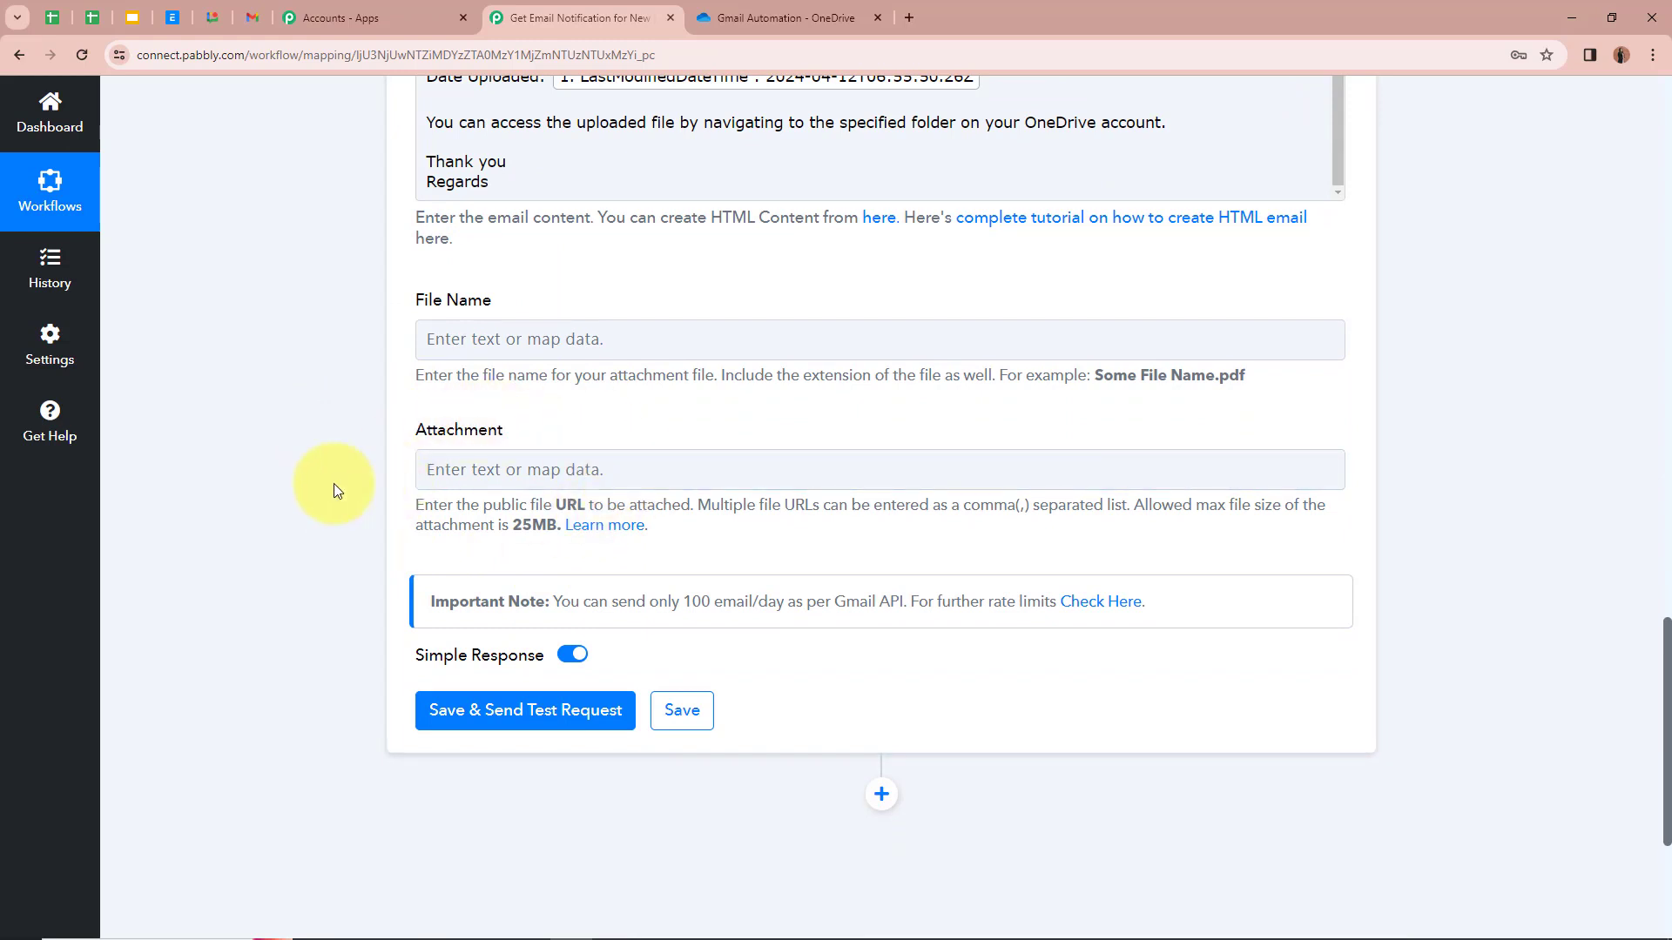
left_click(502, 460)
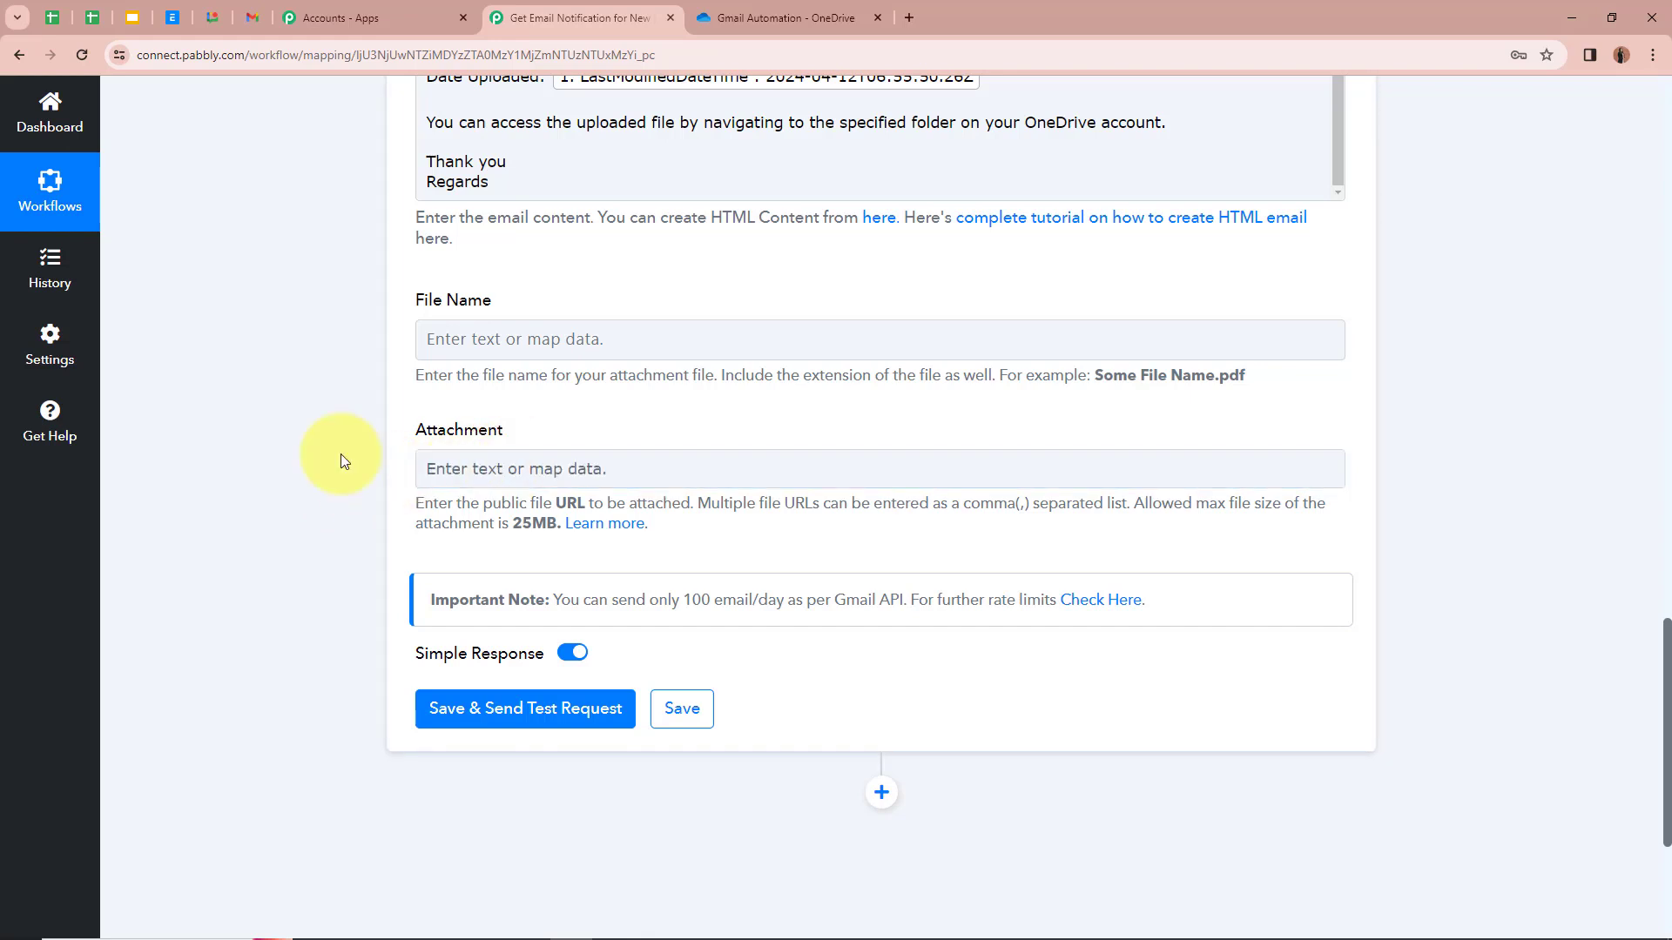
left_click(533, 471)
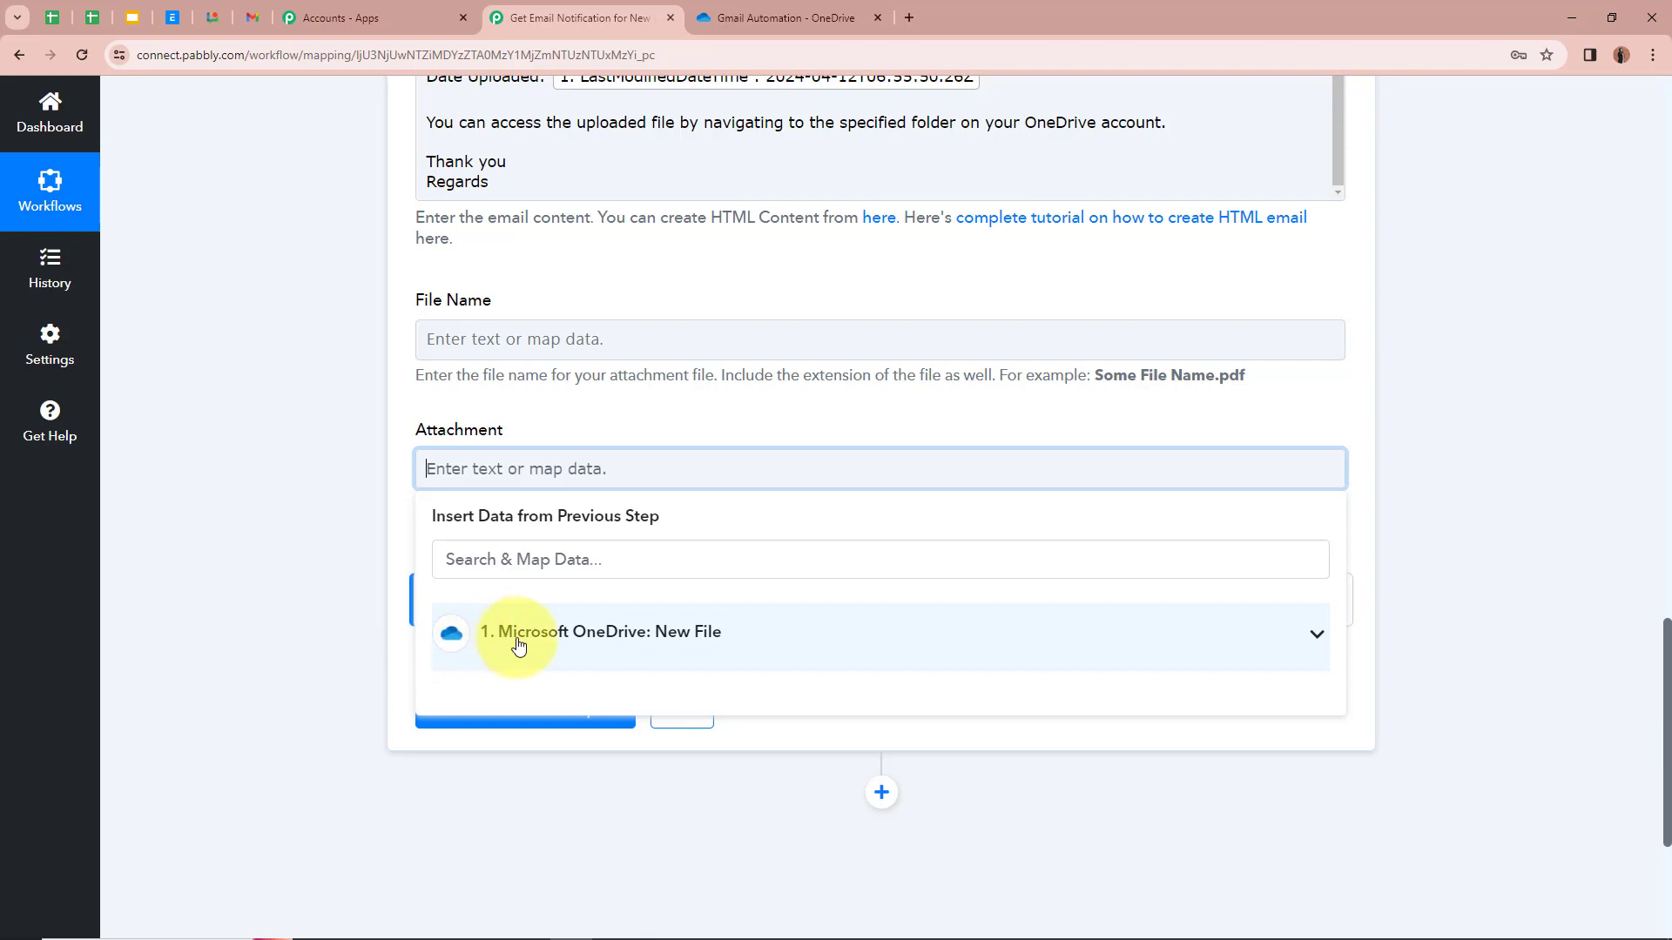
left_click(1315, 634)
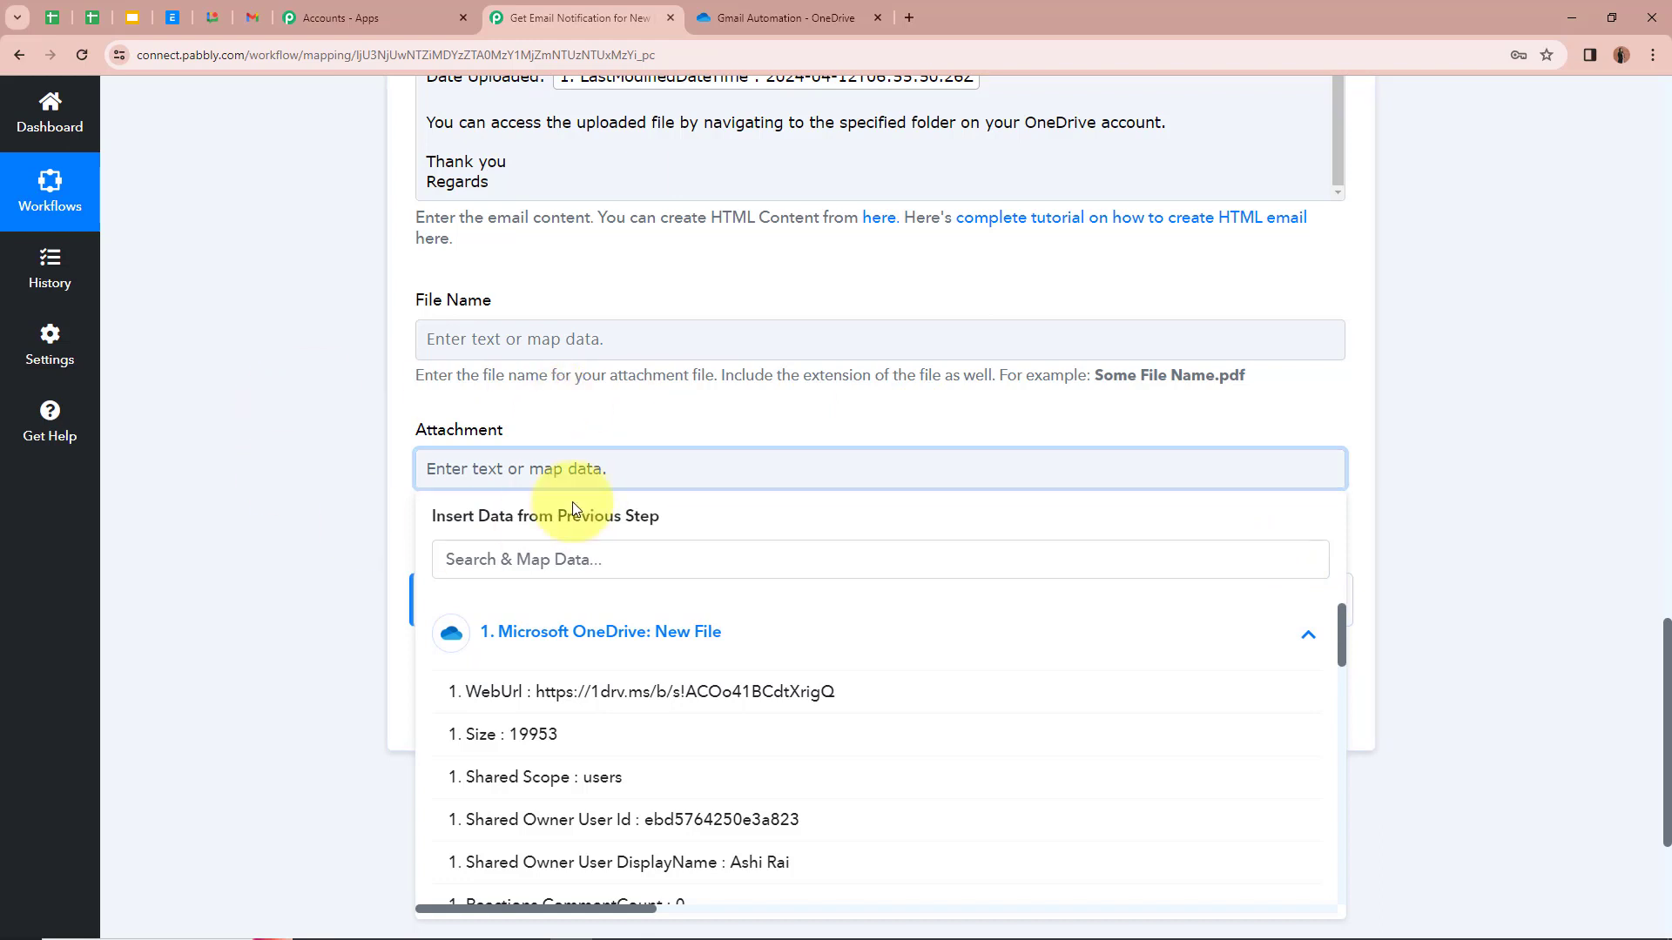
scroll(784, 772, "down", 3)
scroll(784, 772, "down", 2)
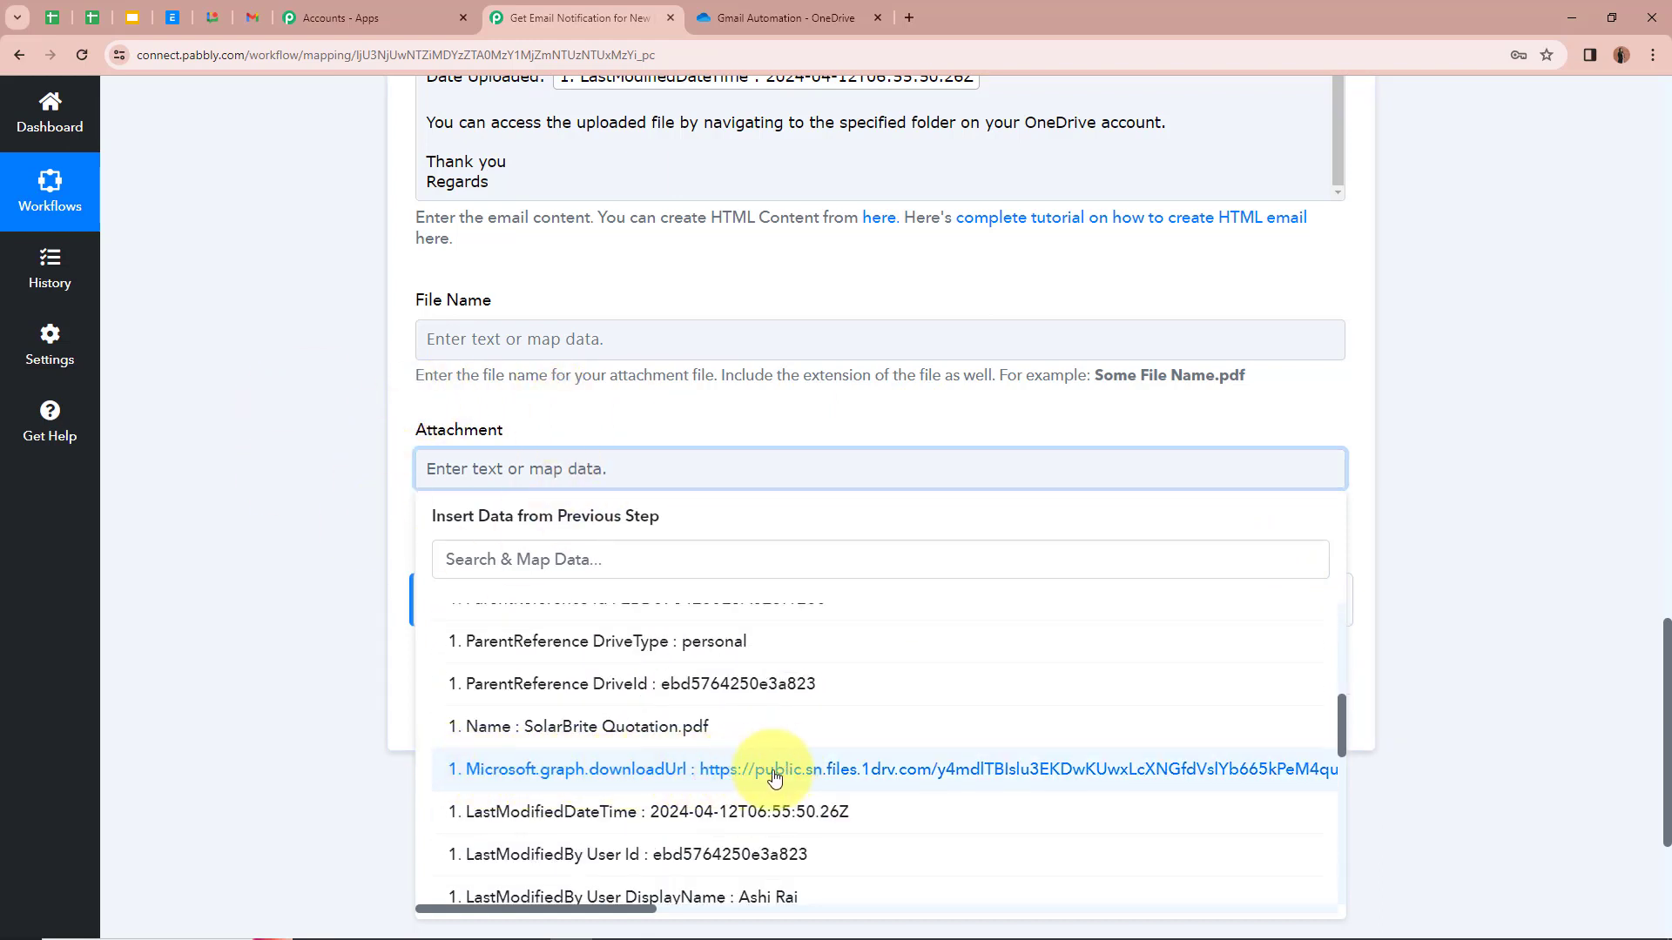
left_click(1066, 778)
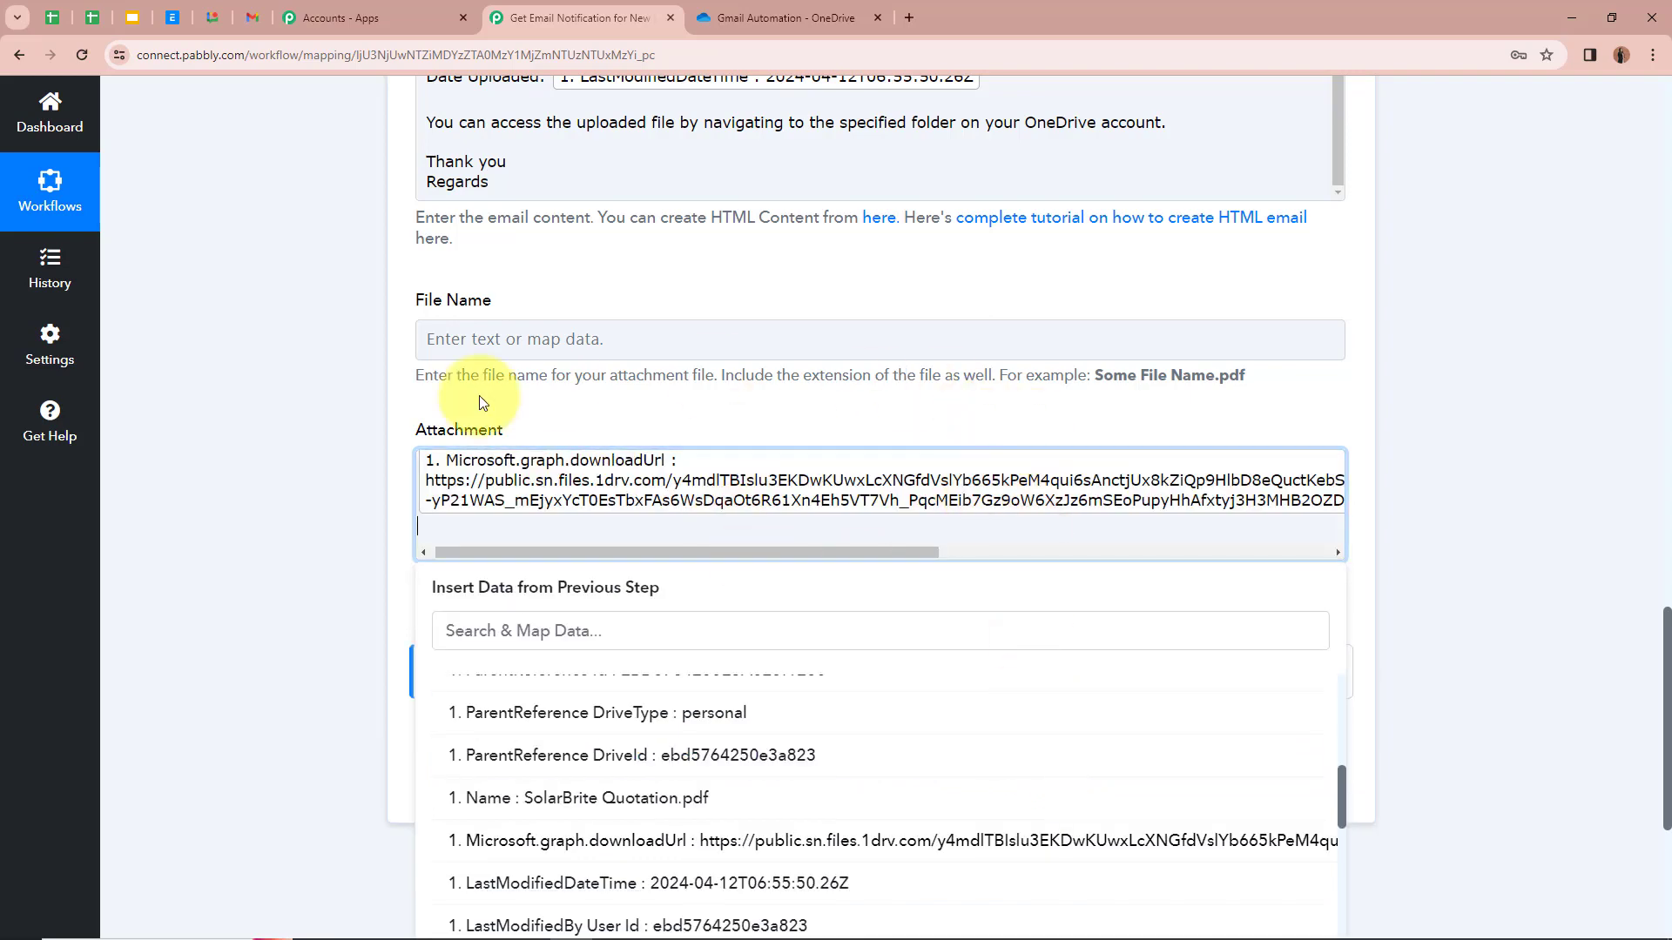
left_click(269, 441)
scroll(290, 510, "up", 3)
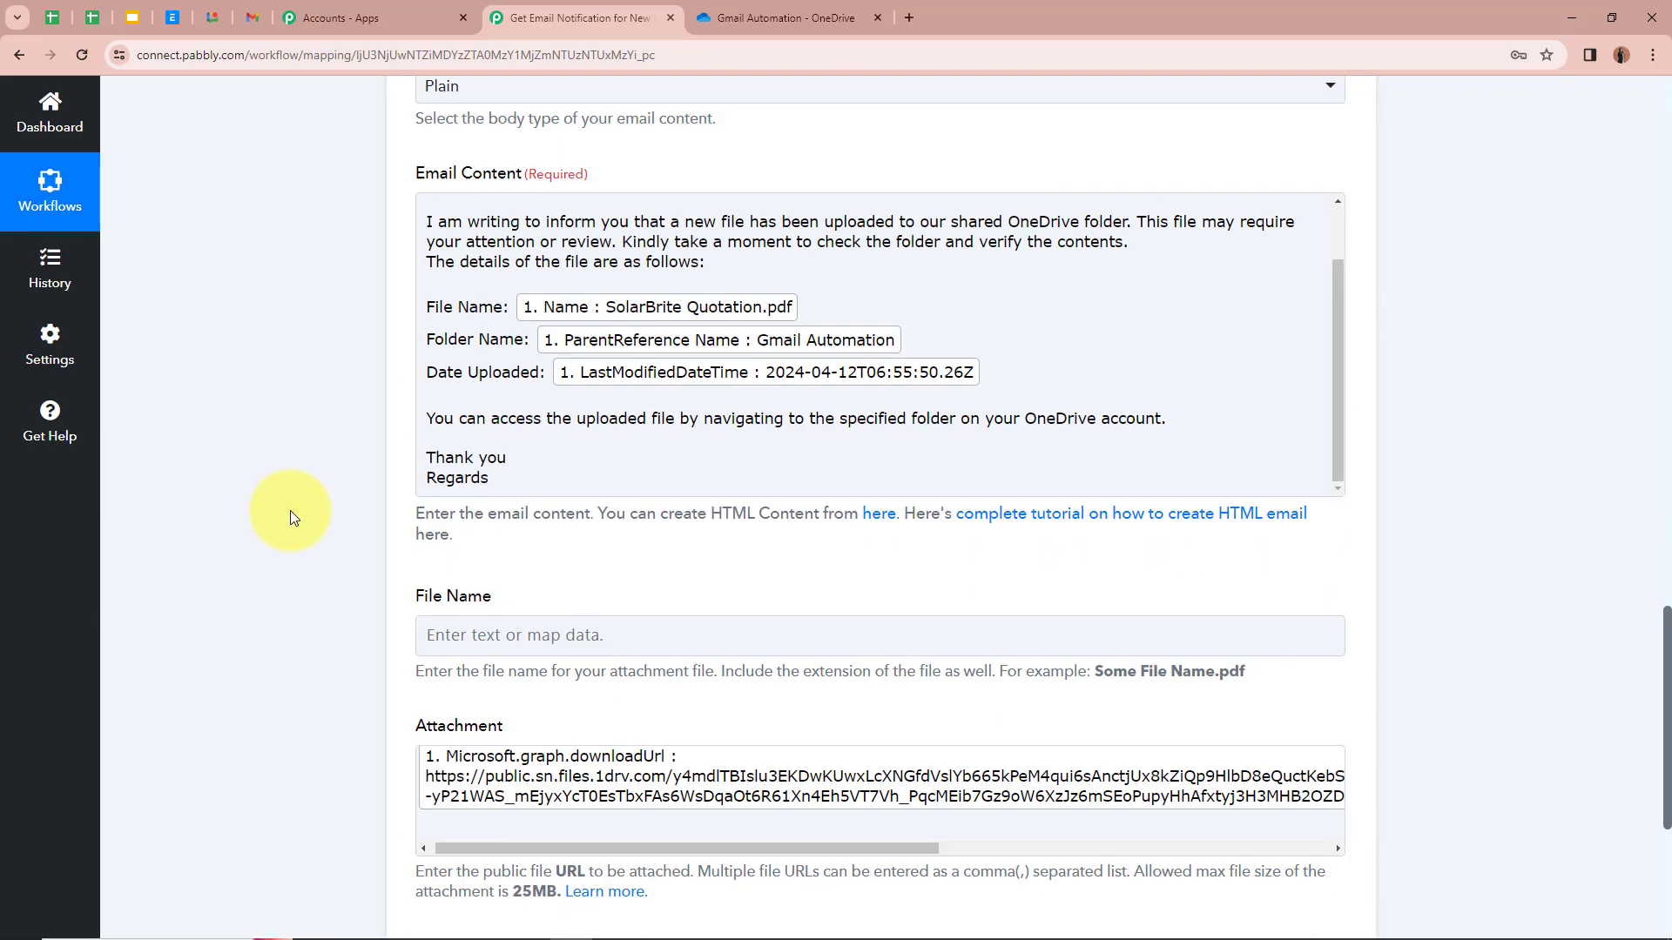
scroll(290, 510, "down", 3)
scroll(290, 510, "down", 3)
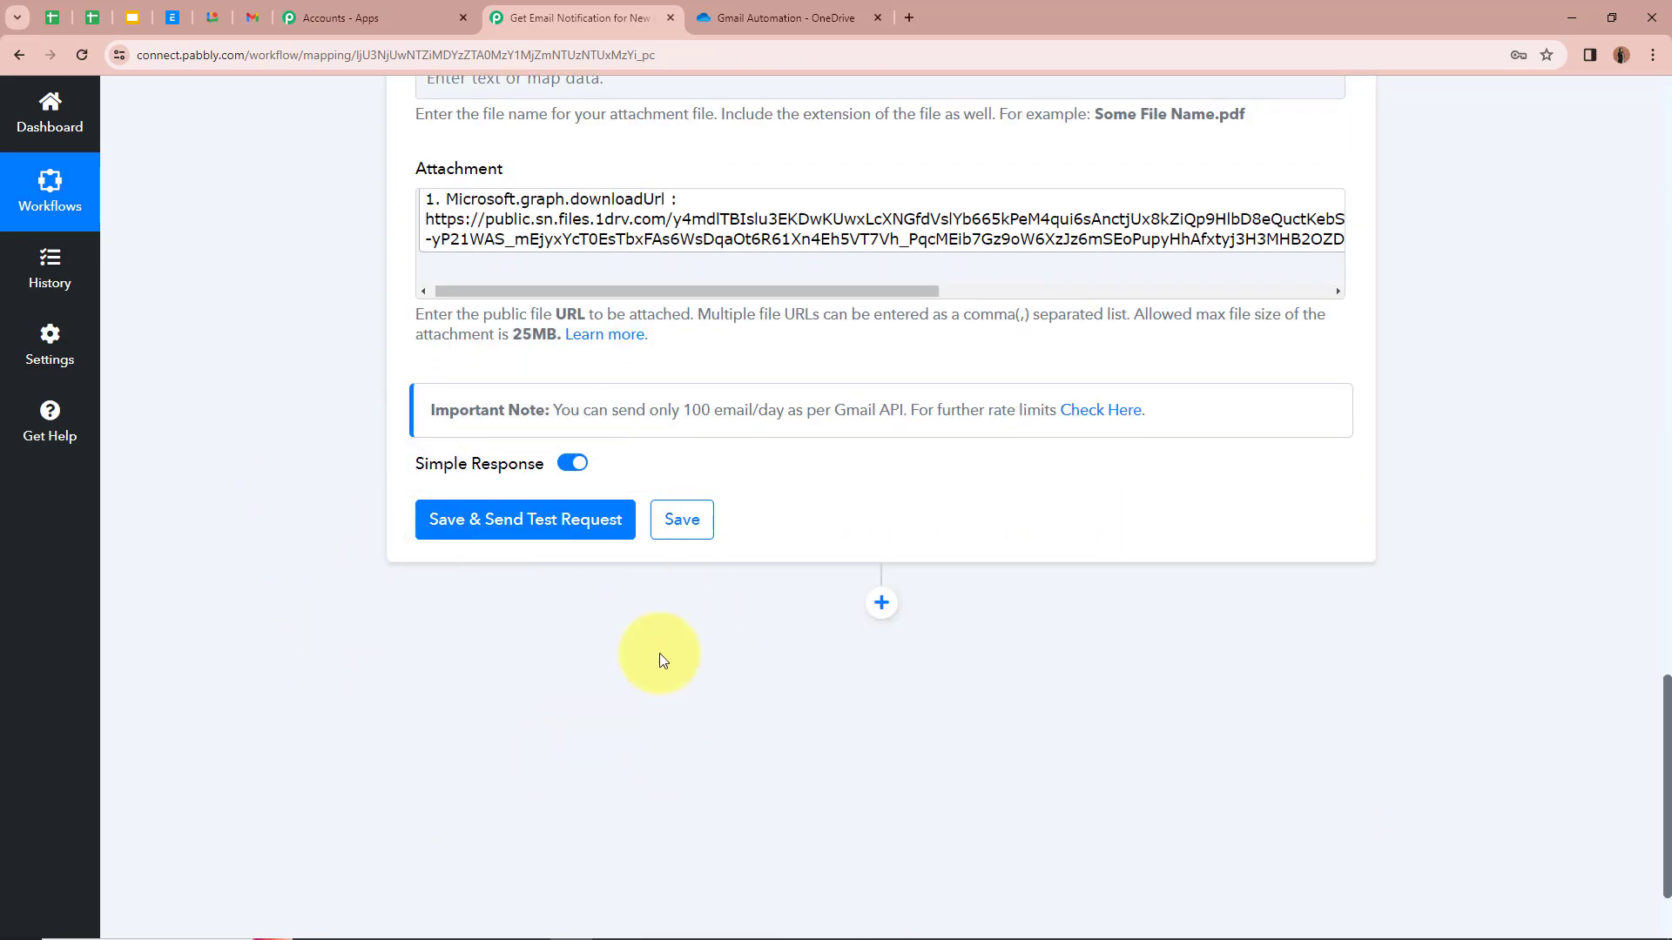
Step: Save and send a test email, confirm Result Status 'sent', then switch to Gmail
left_click(557, 522)
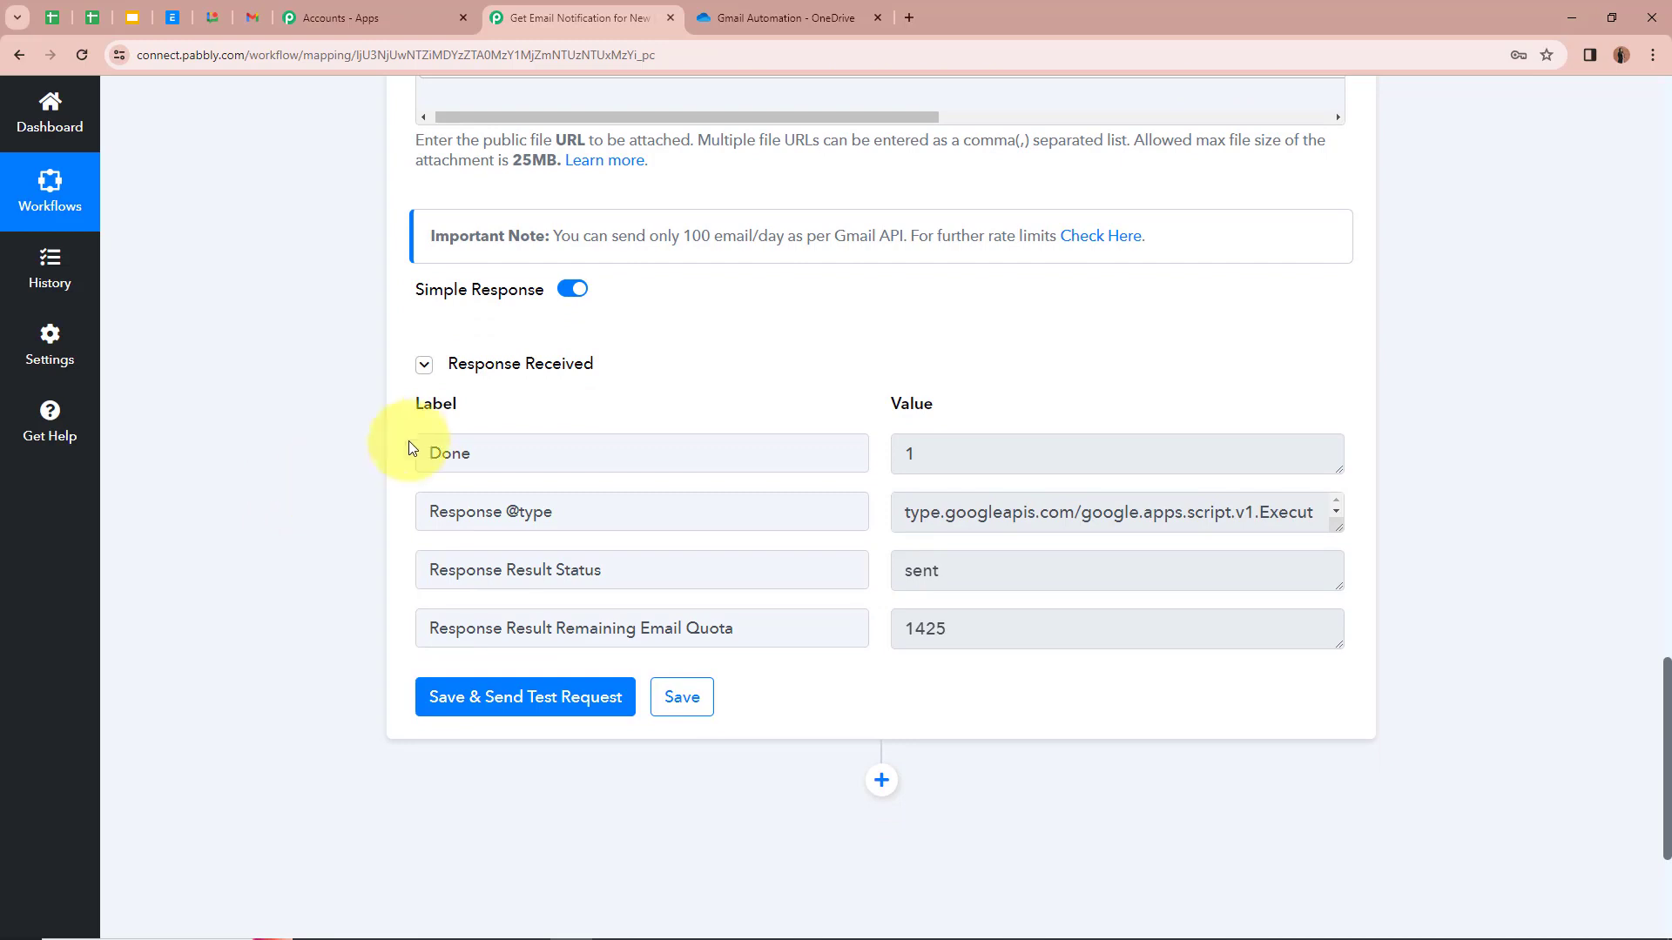
left_click_drag(511, 573, 646, 577)
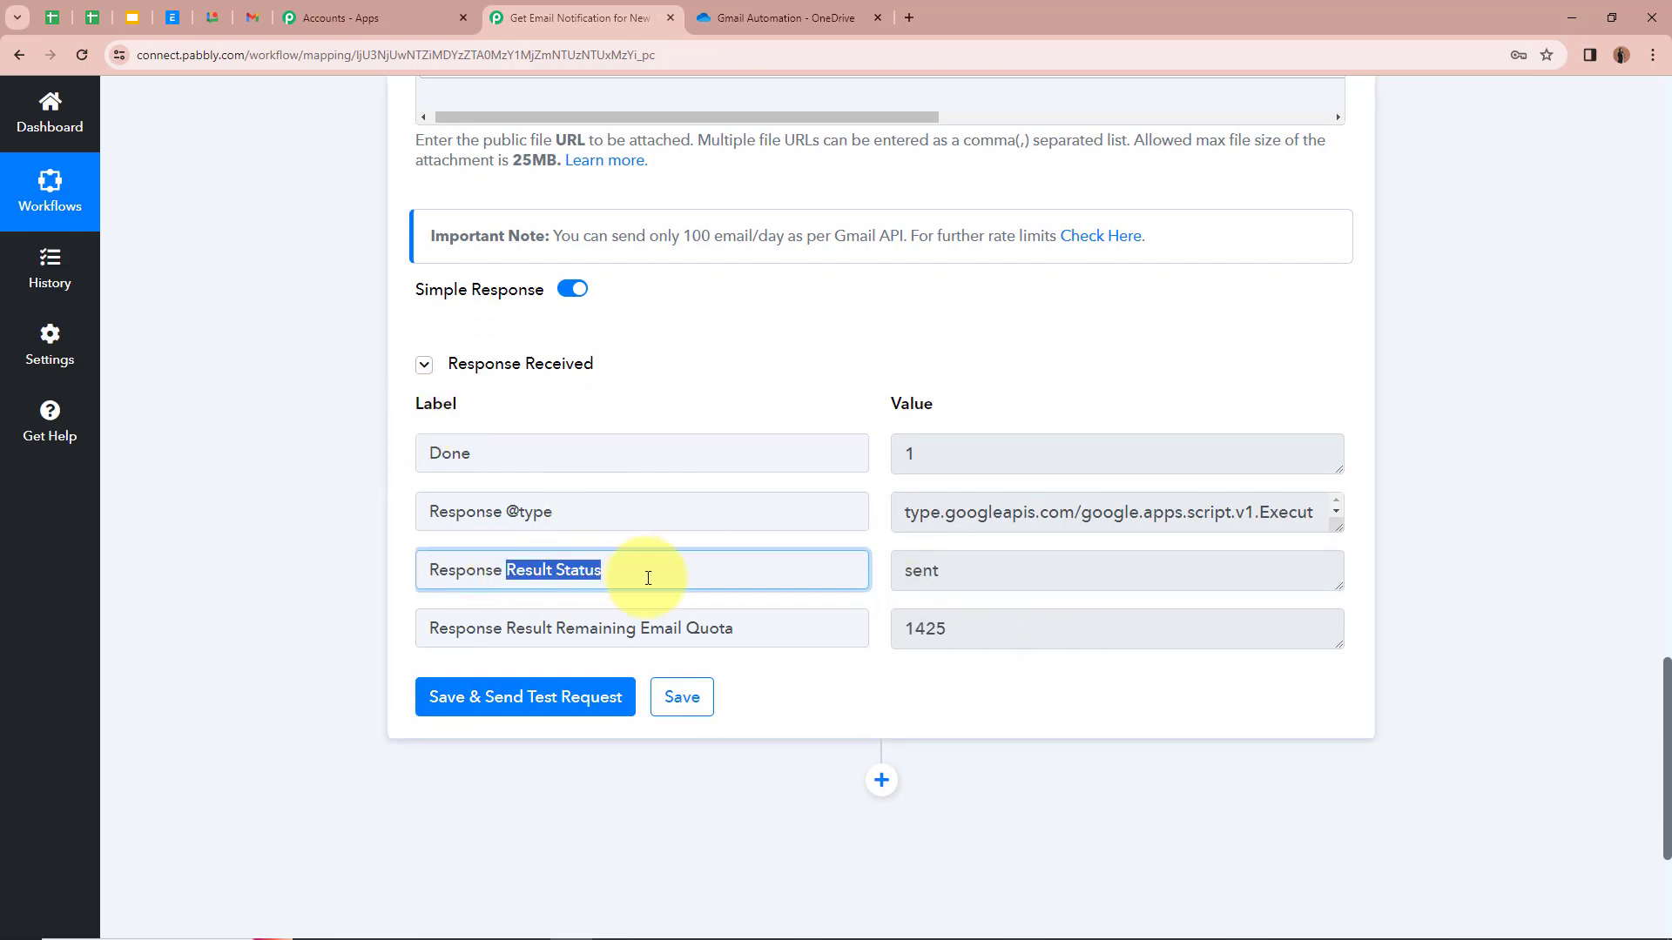
left_click_drag(911, 571, 1045, 571)
left_click(337, 533)
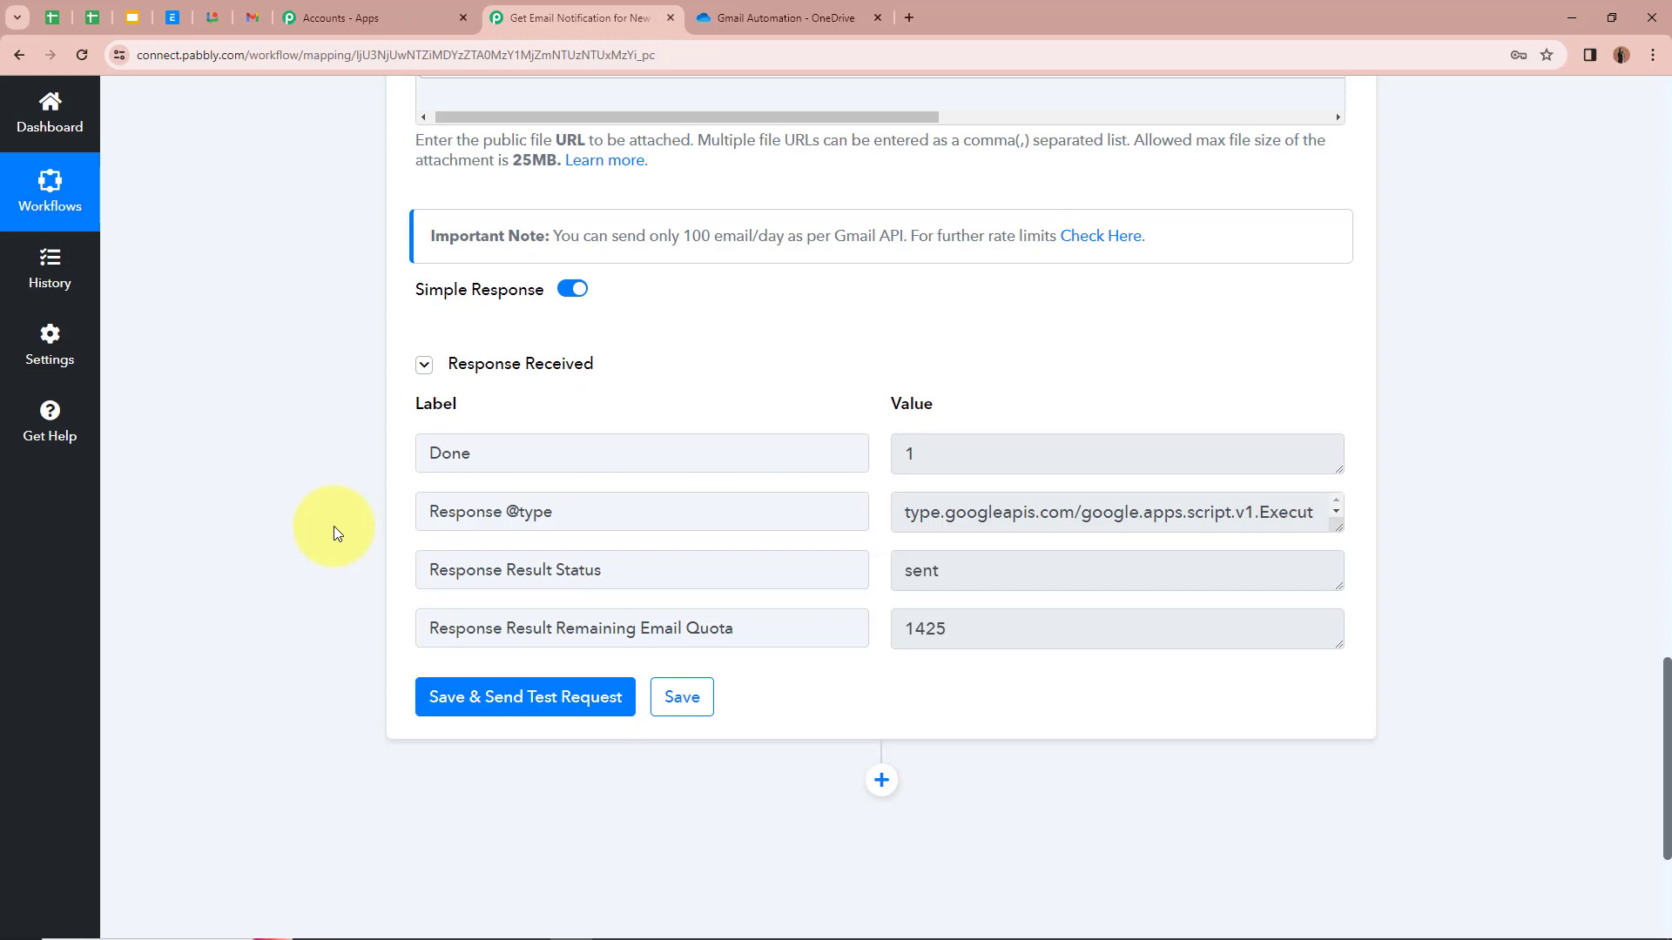
left_click(253, 17)
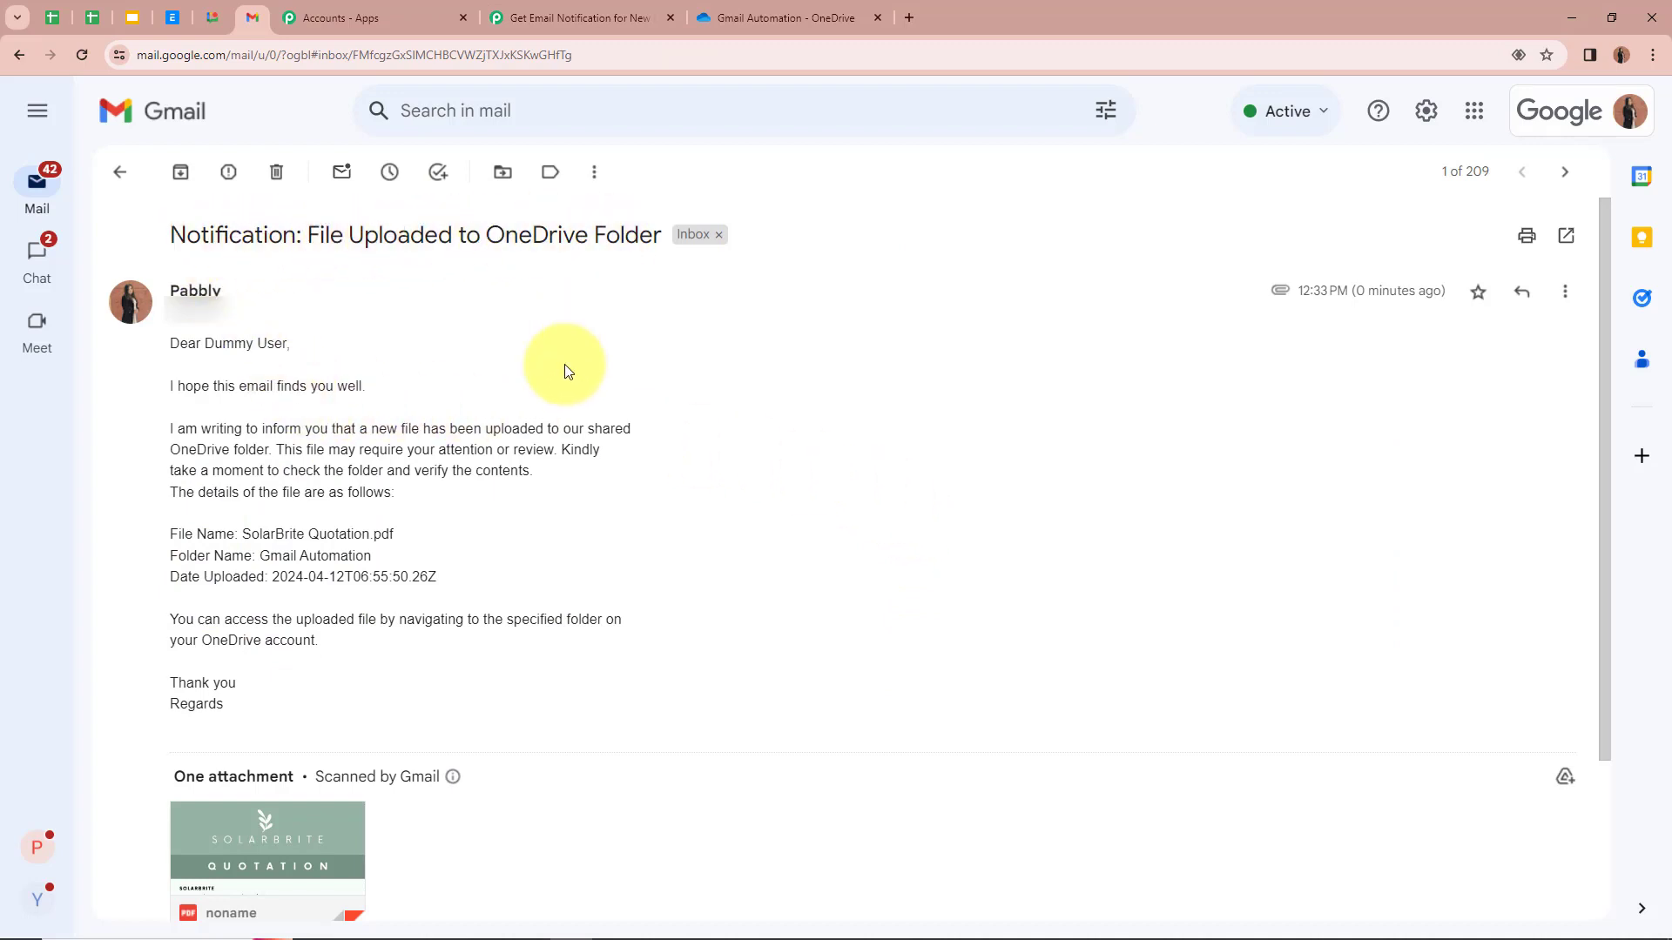
Step: Review the test email's details and preview the attached SolarBrite quotation, then return to OneDrive
scroll(564, 364, "down", 3)
scroll(565, 364, "up", 1)
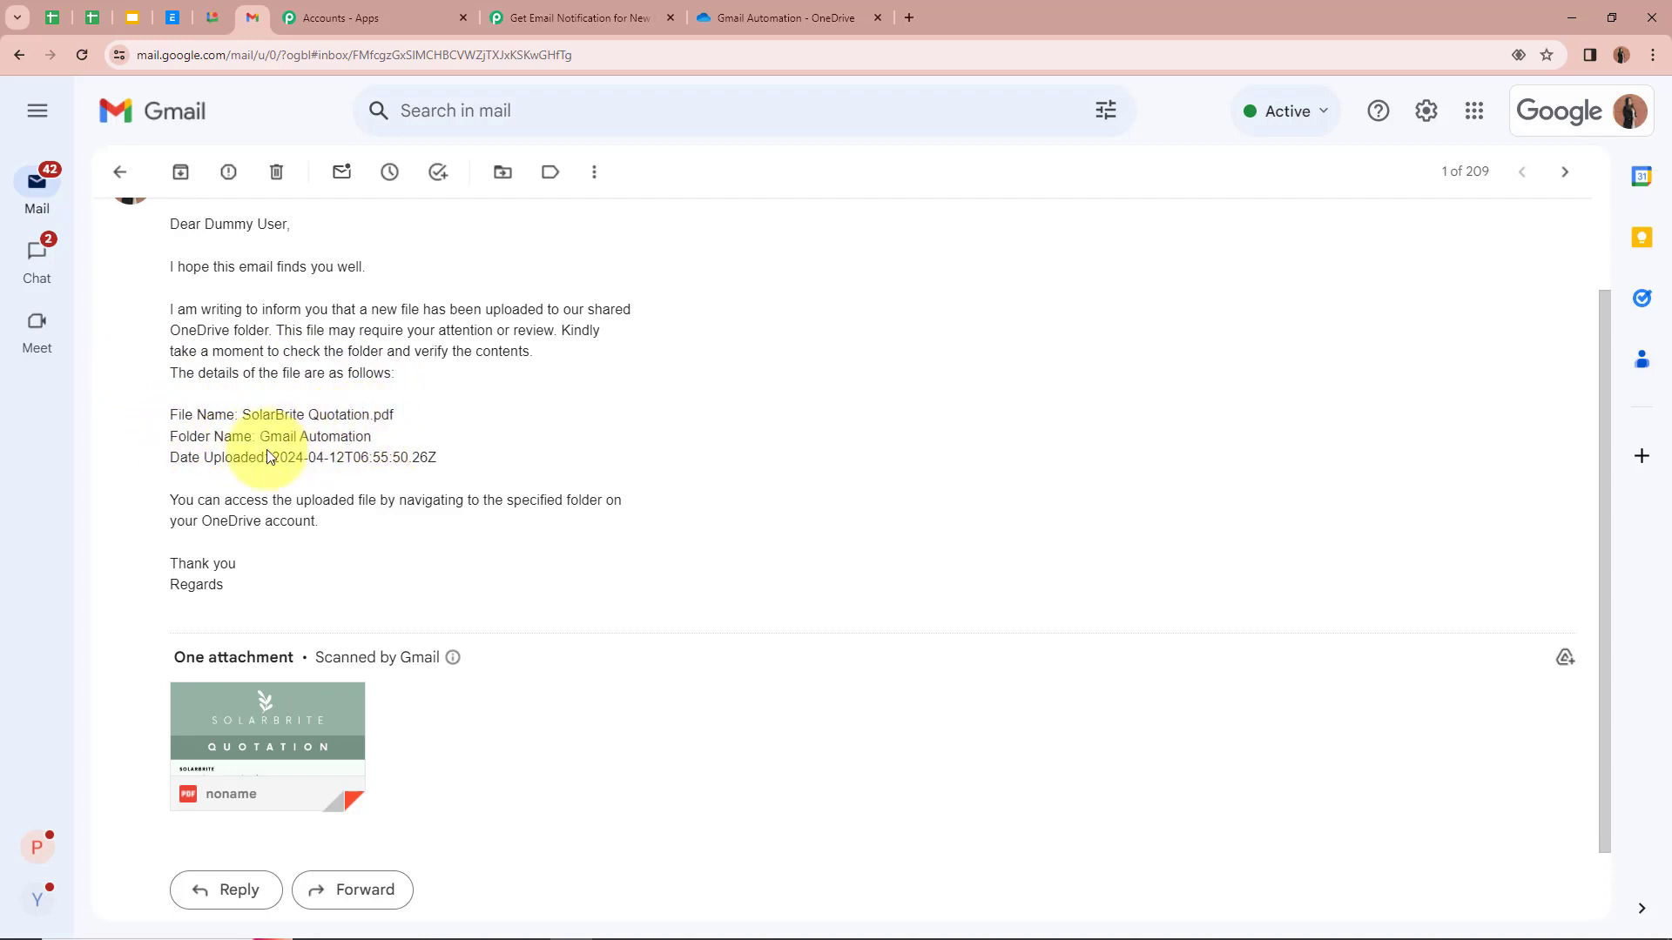
scroll(423, 463, "down", 1)
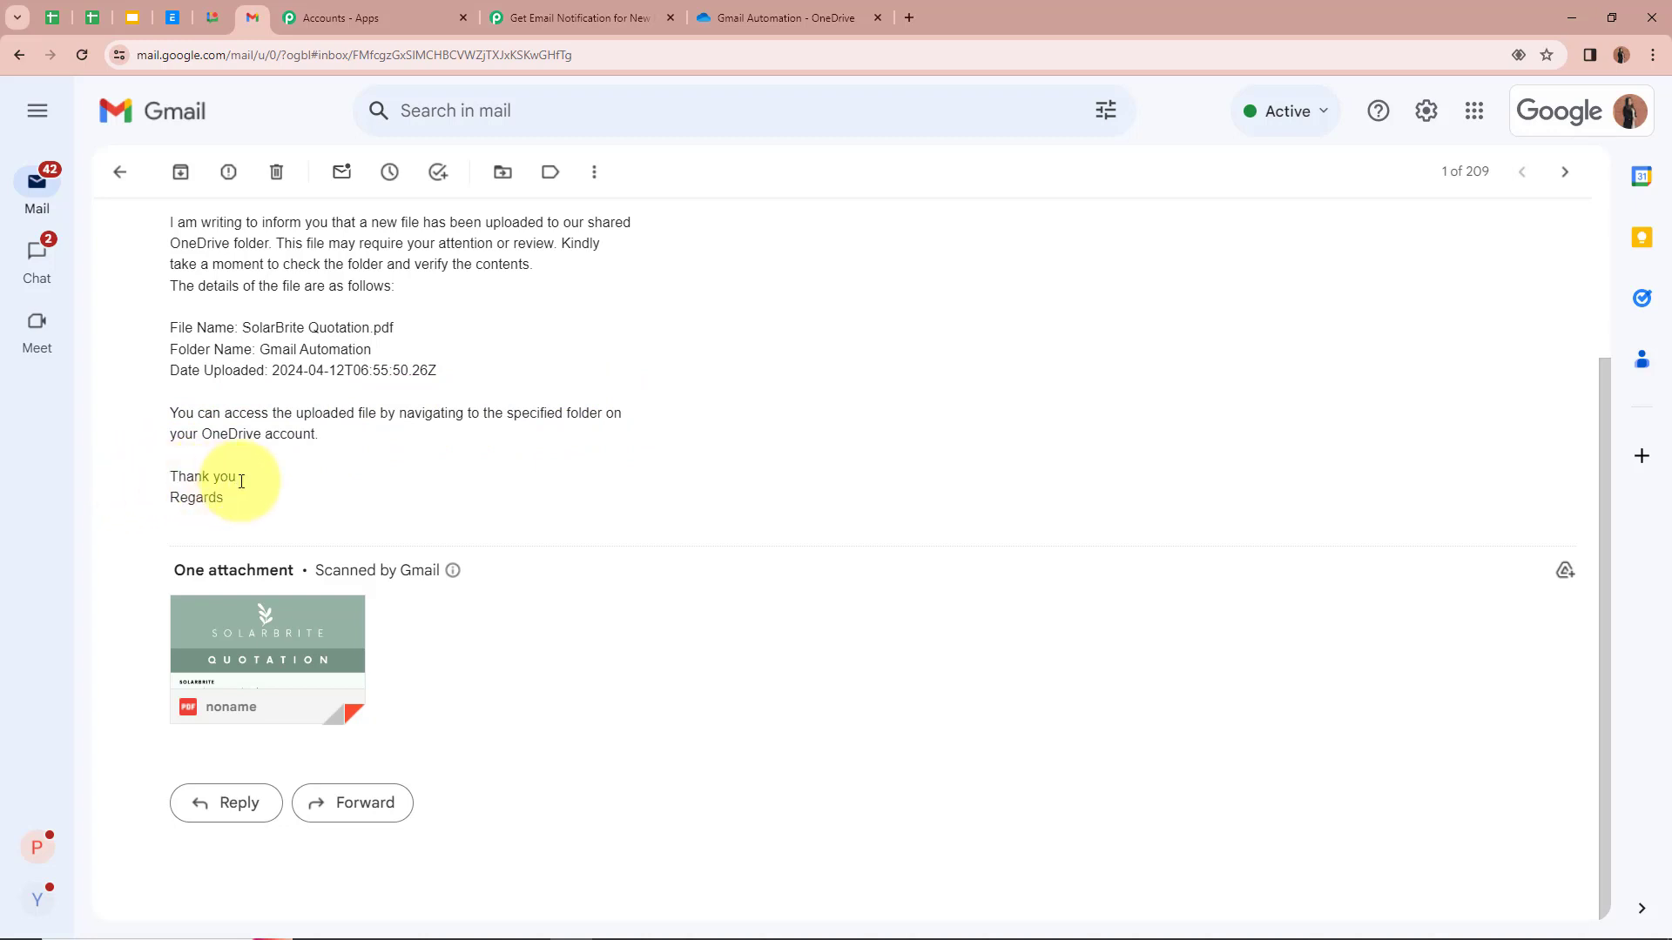
left_click(321, 642)
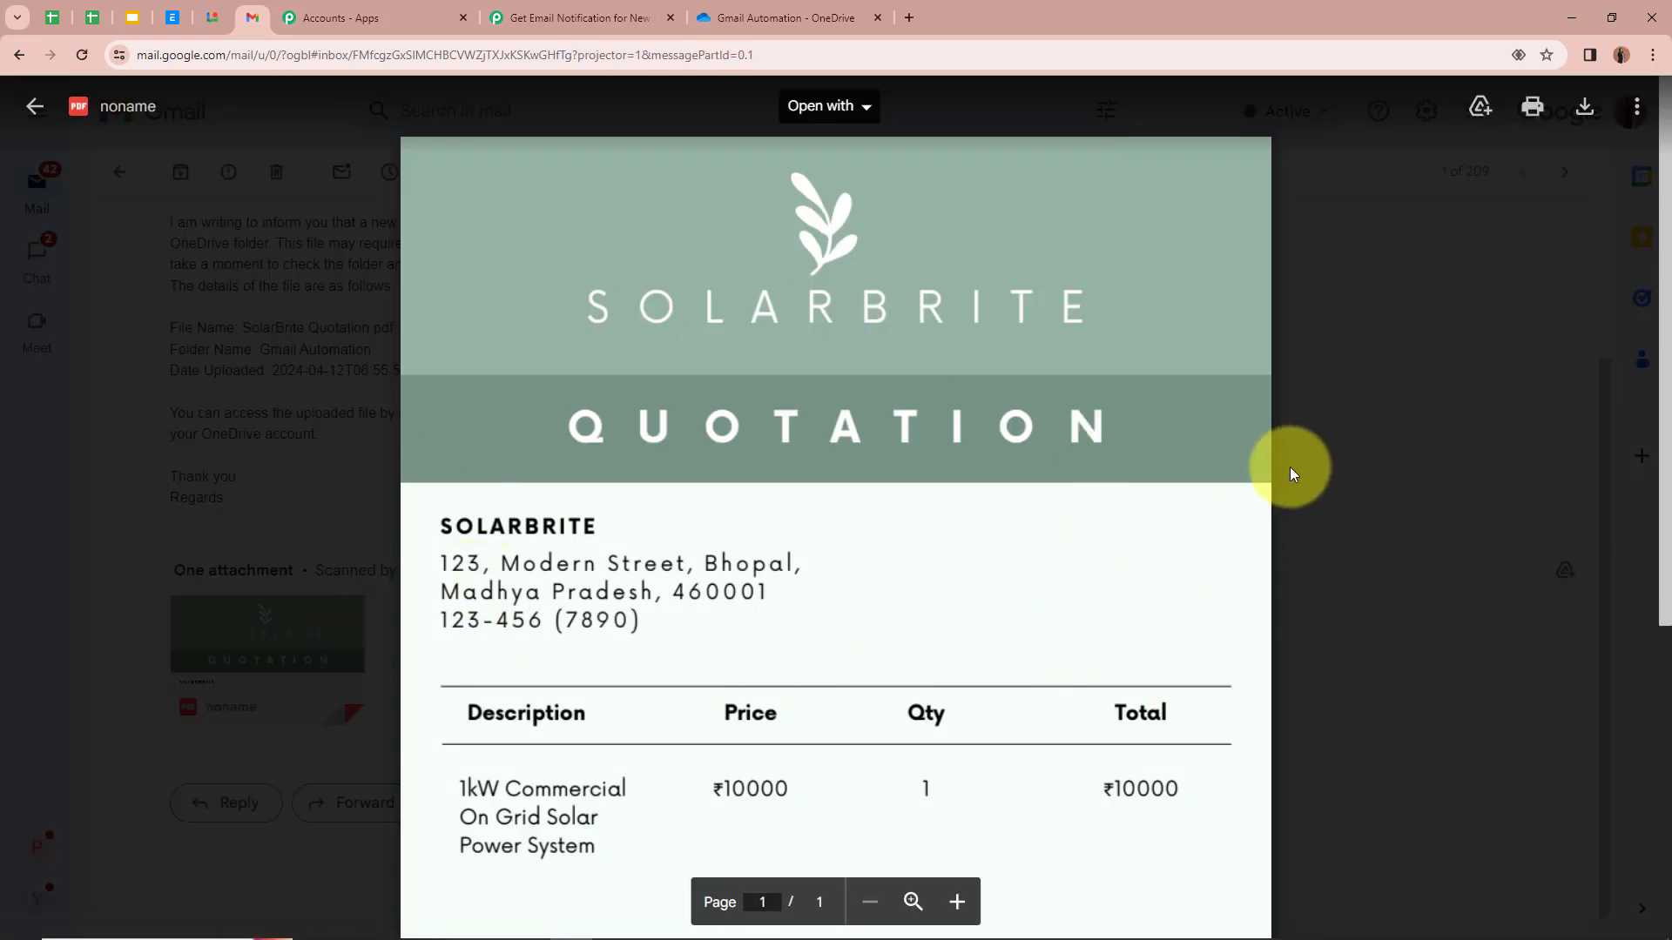
left_click(1412, 472)
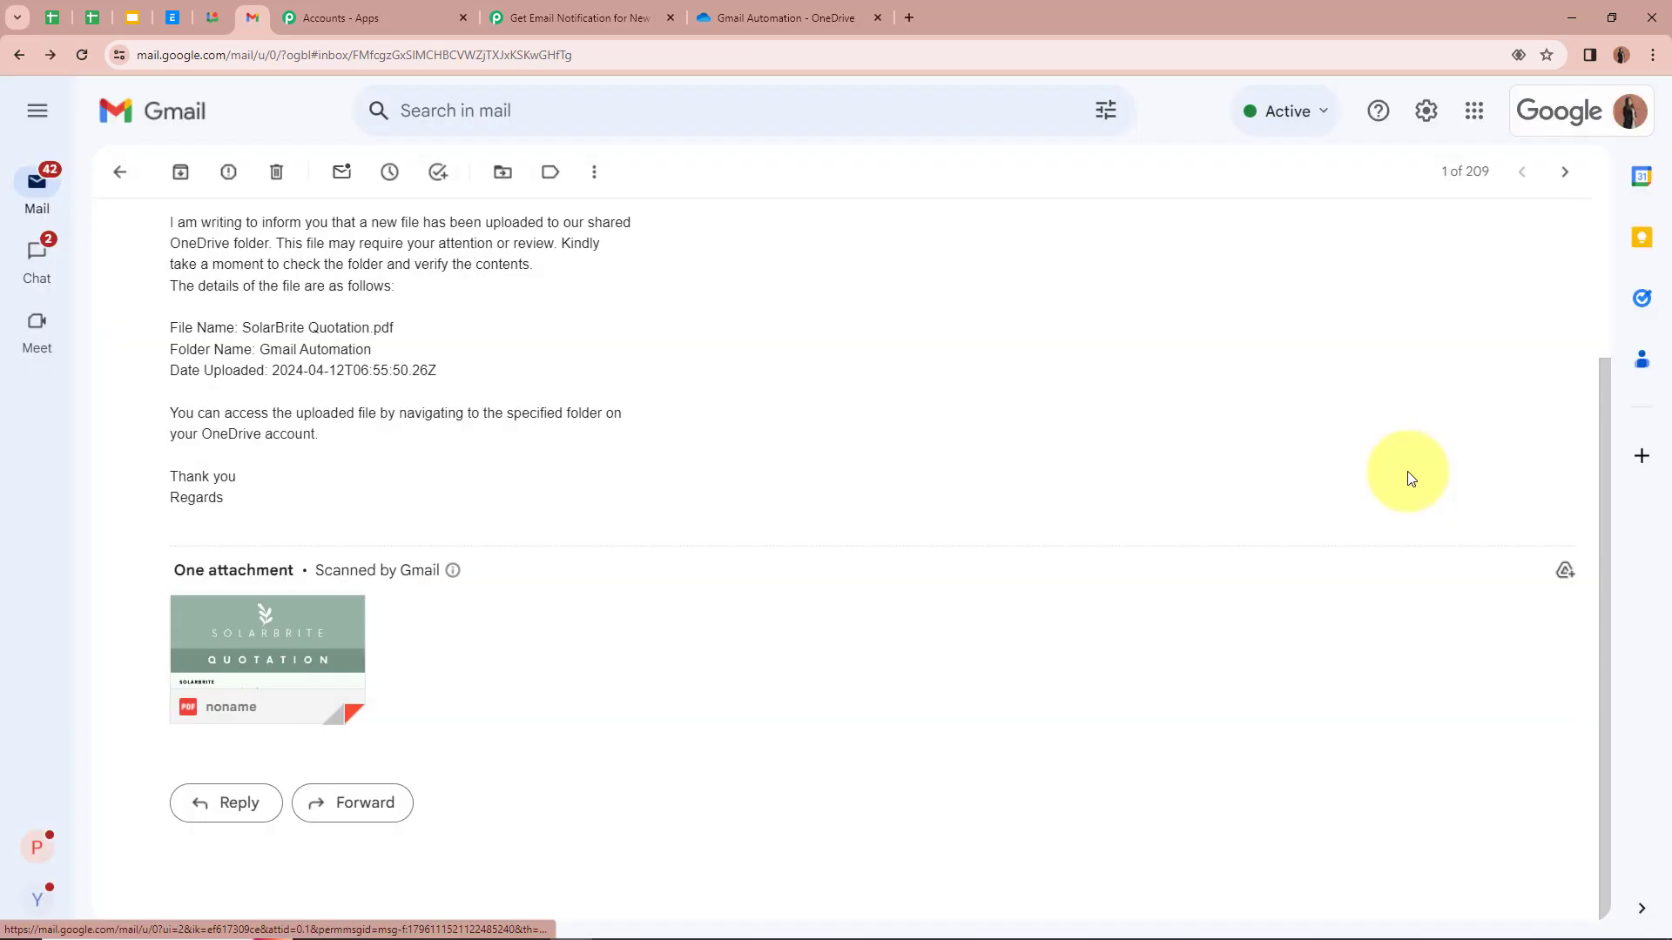
scroll(1408, 472, "up", 3)
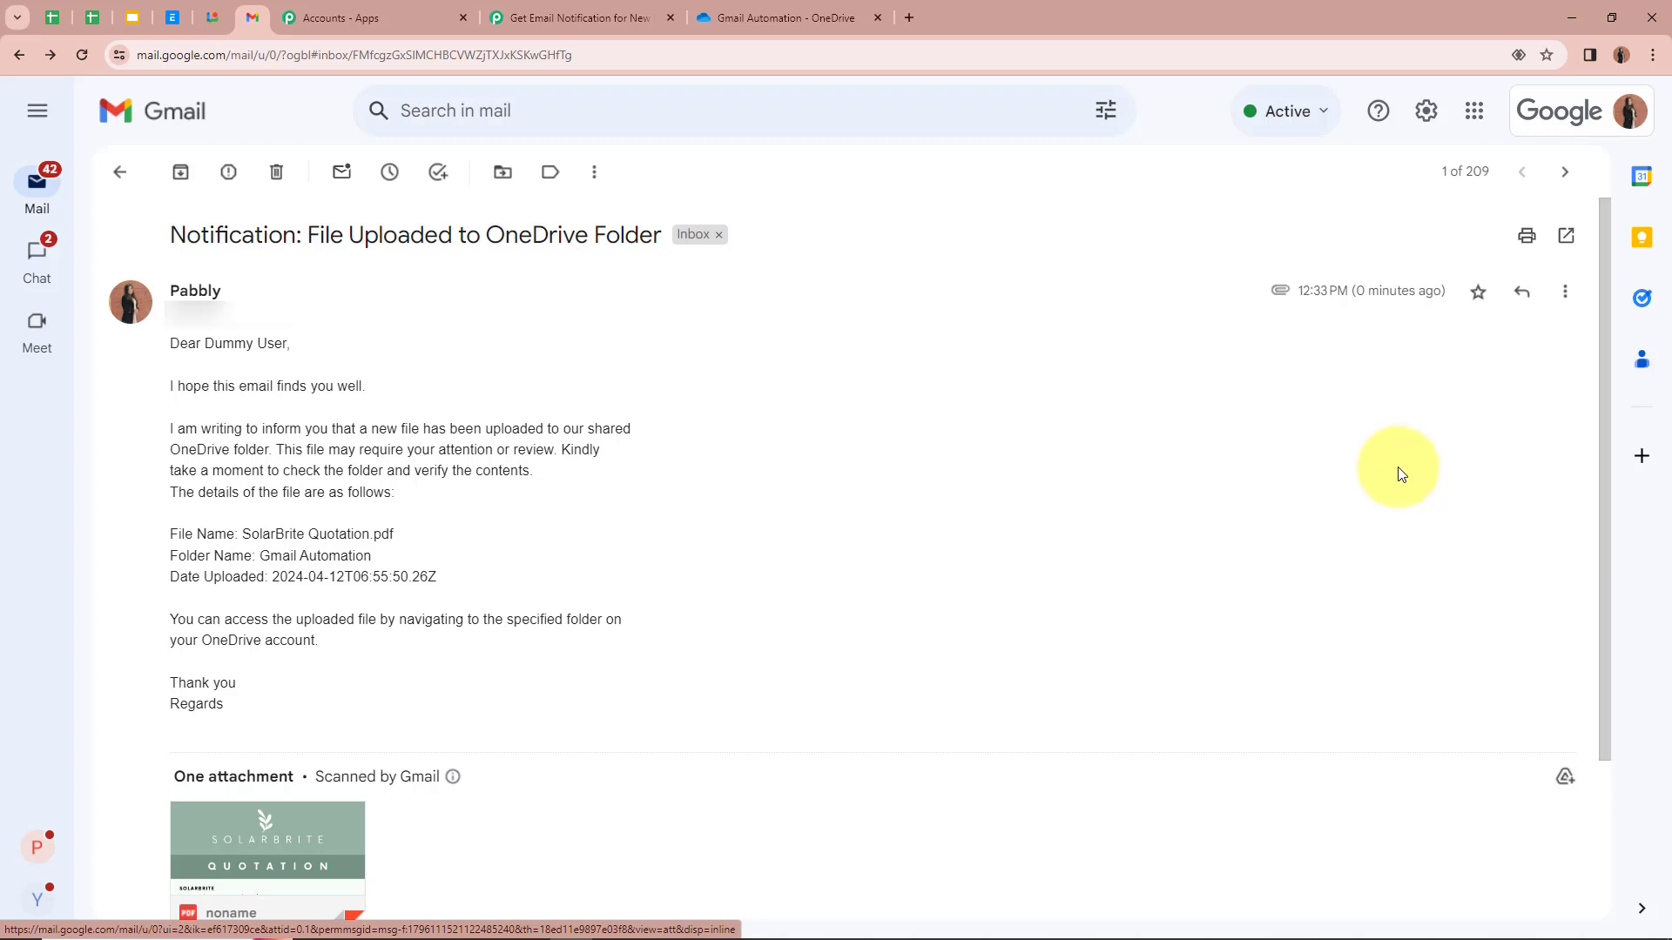
left_click(768, 18)
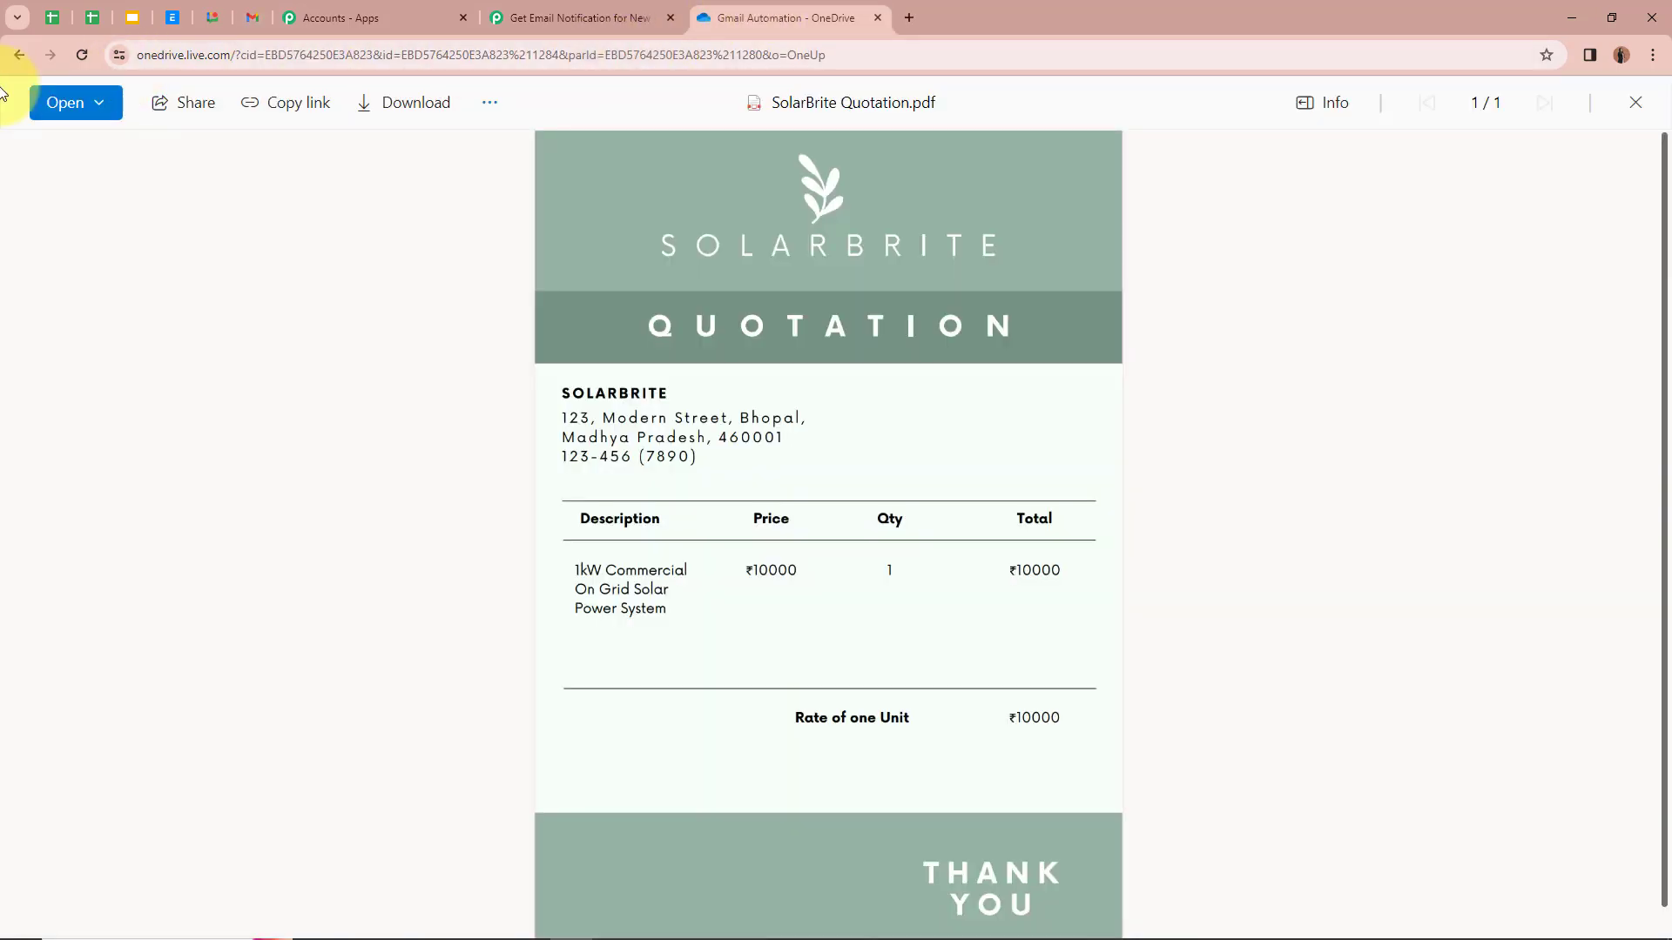
Step: Upload Pabbly Connect.pdf from Downloads into the Gmail Automation folder and open it
left_click(17, 56)
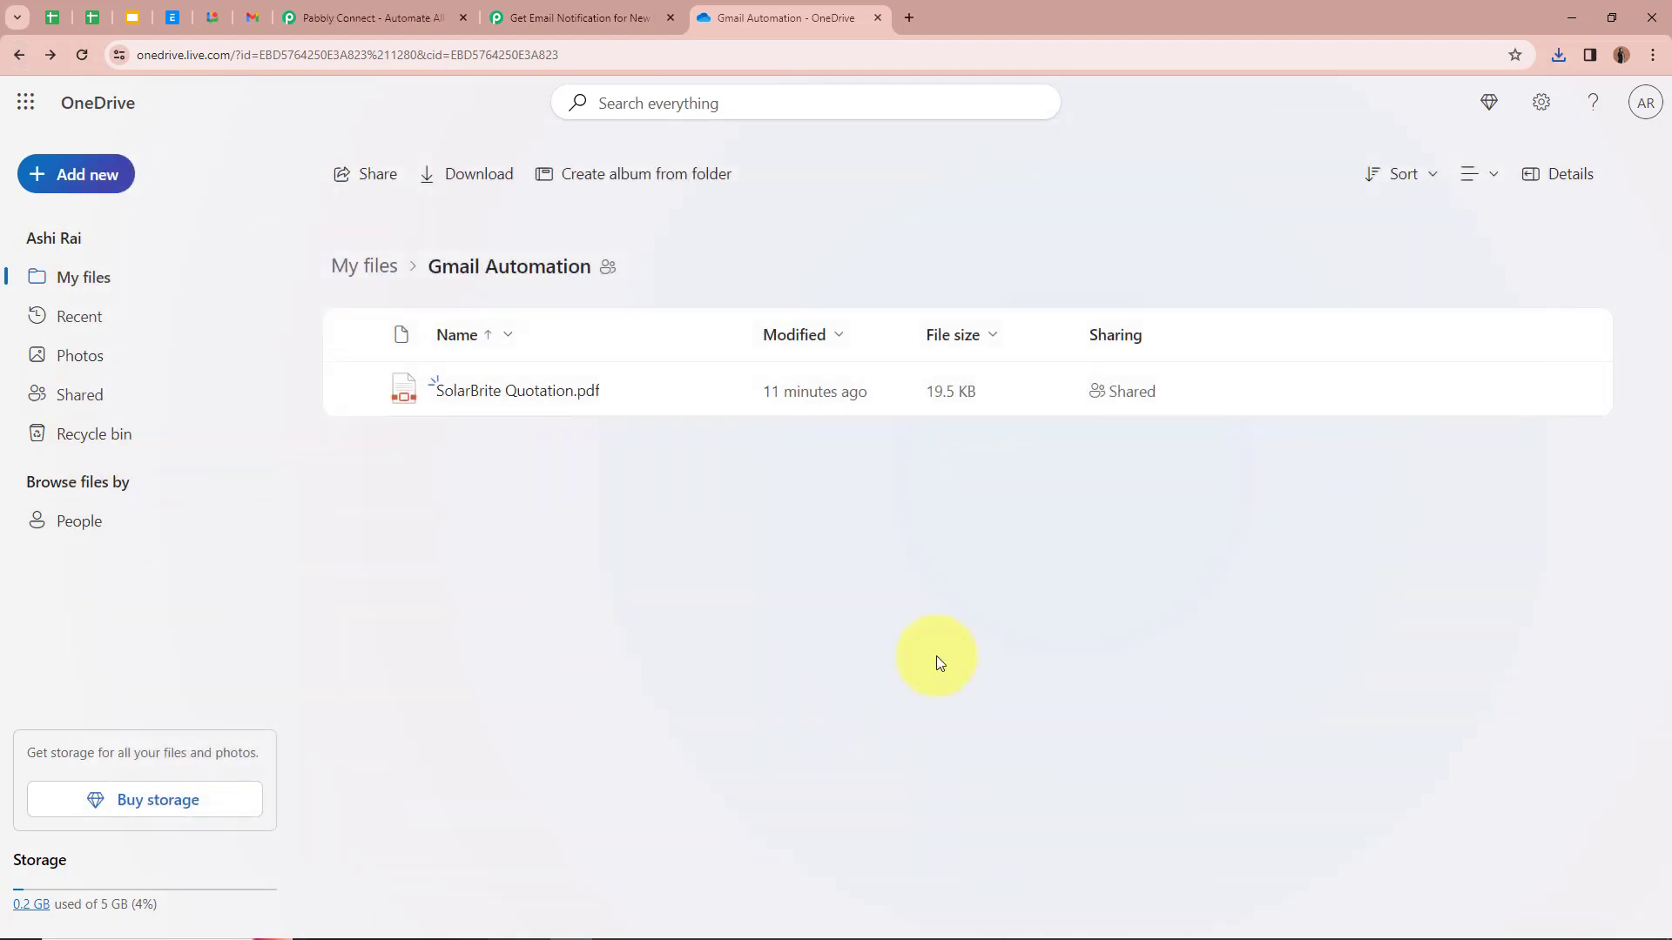
left_click(102, 182)
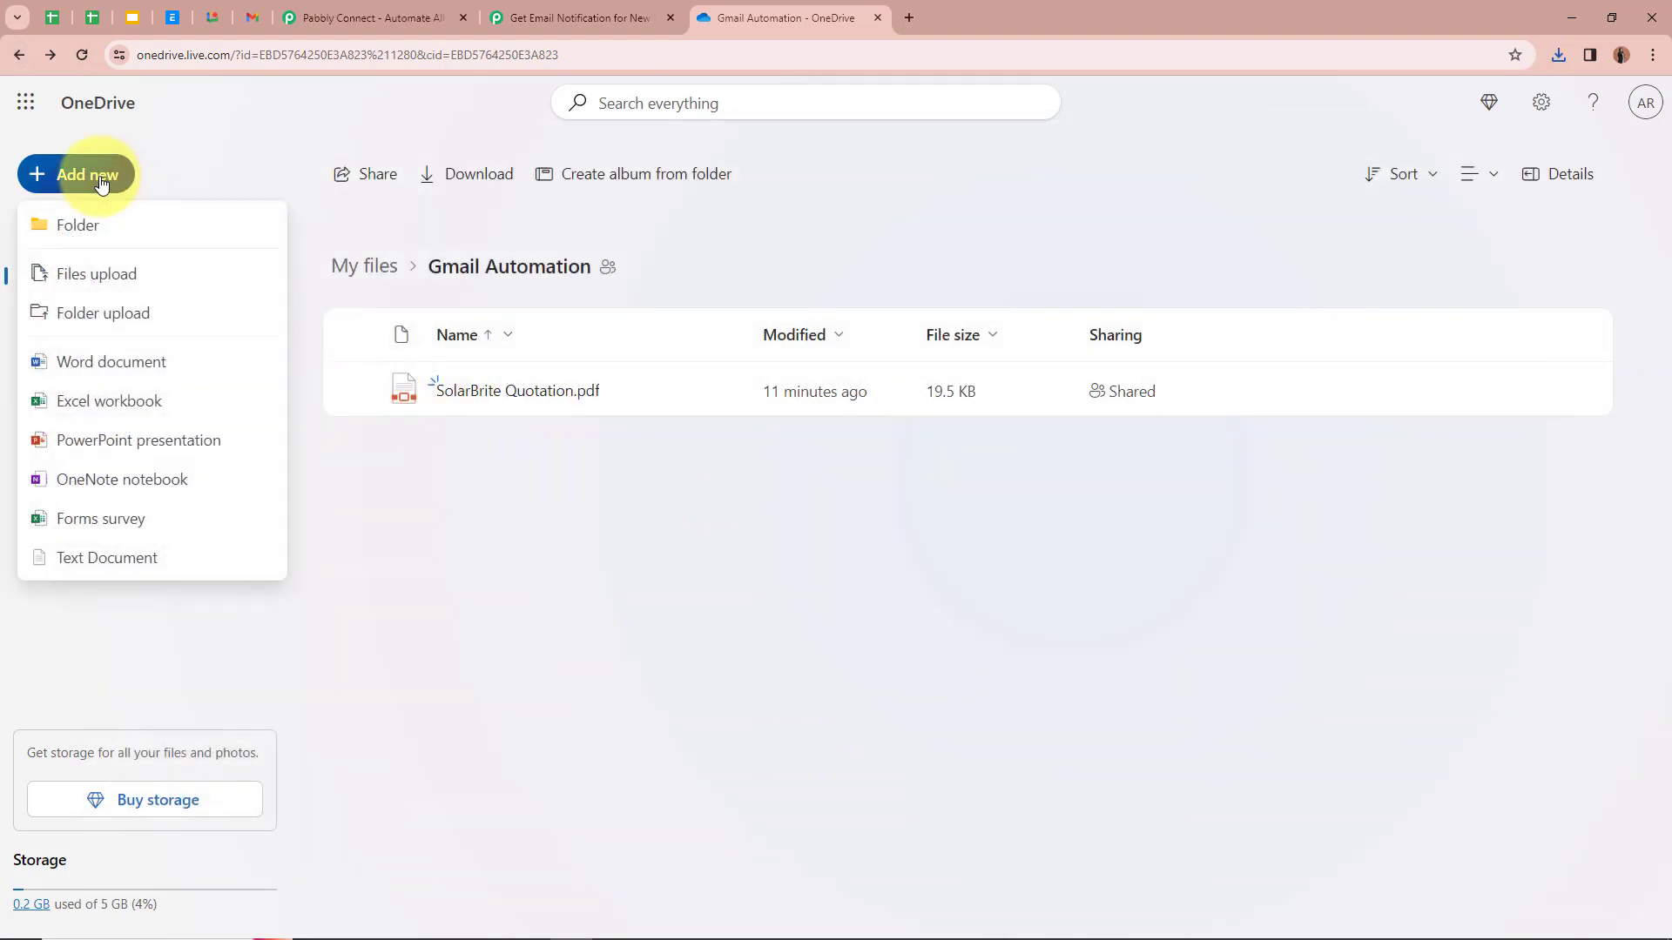
left_click(144, 274)
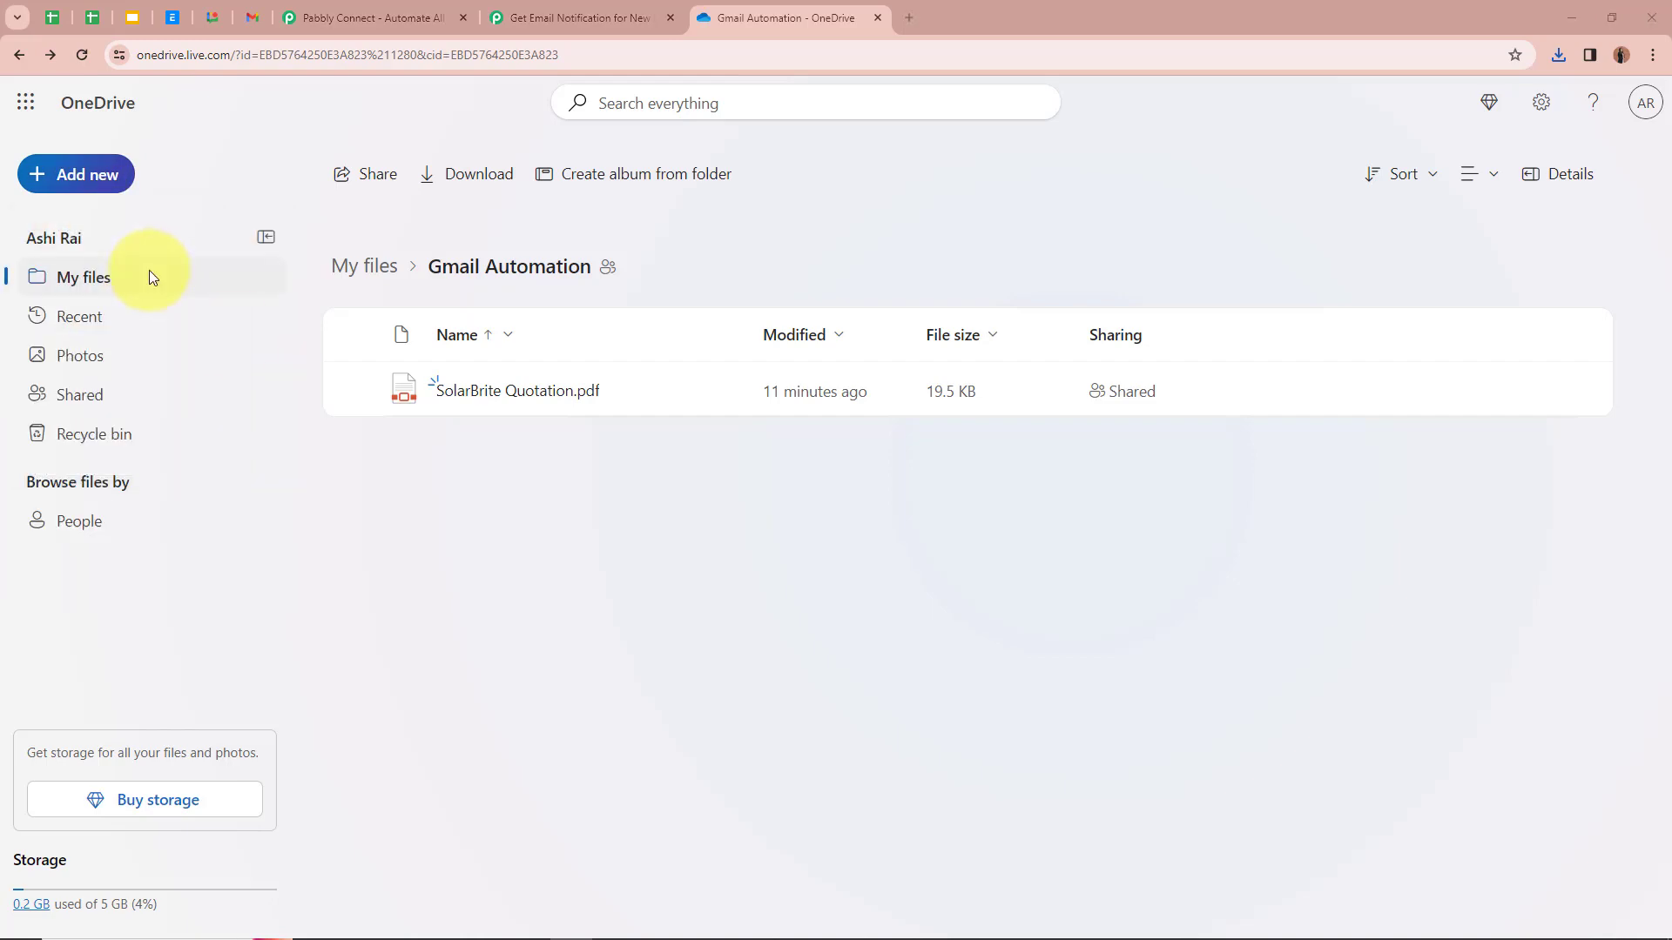
left_click(510, 147)
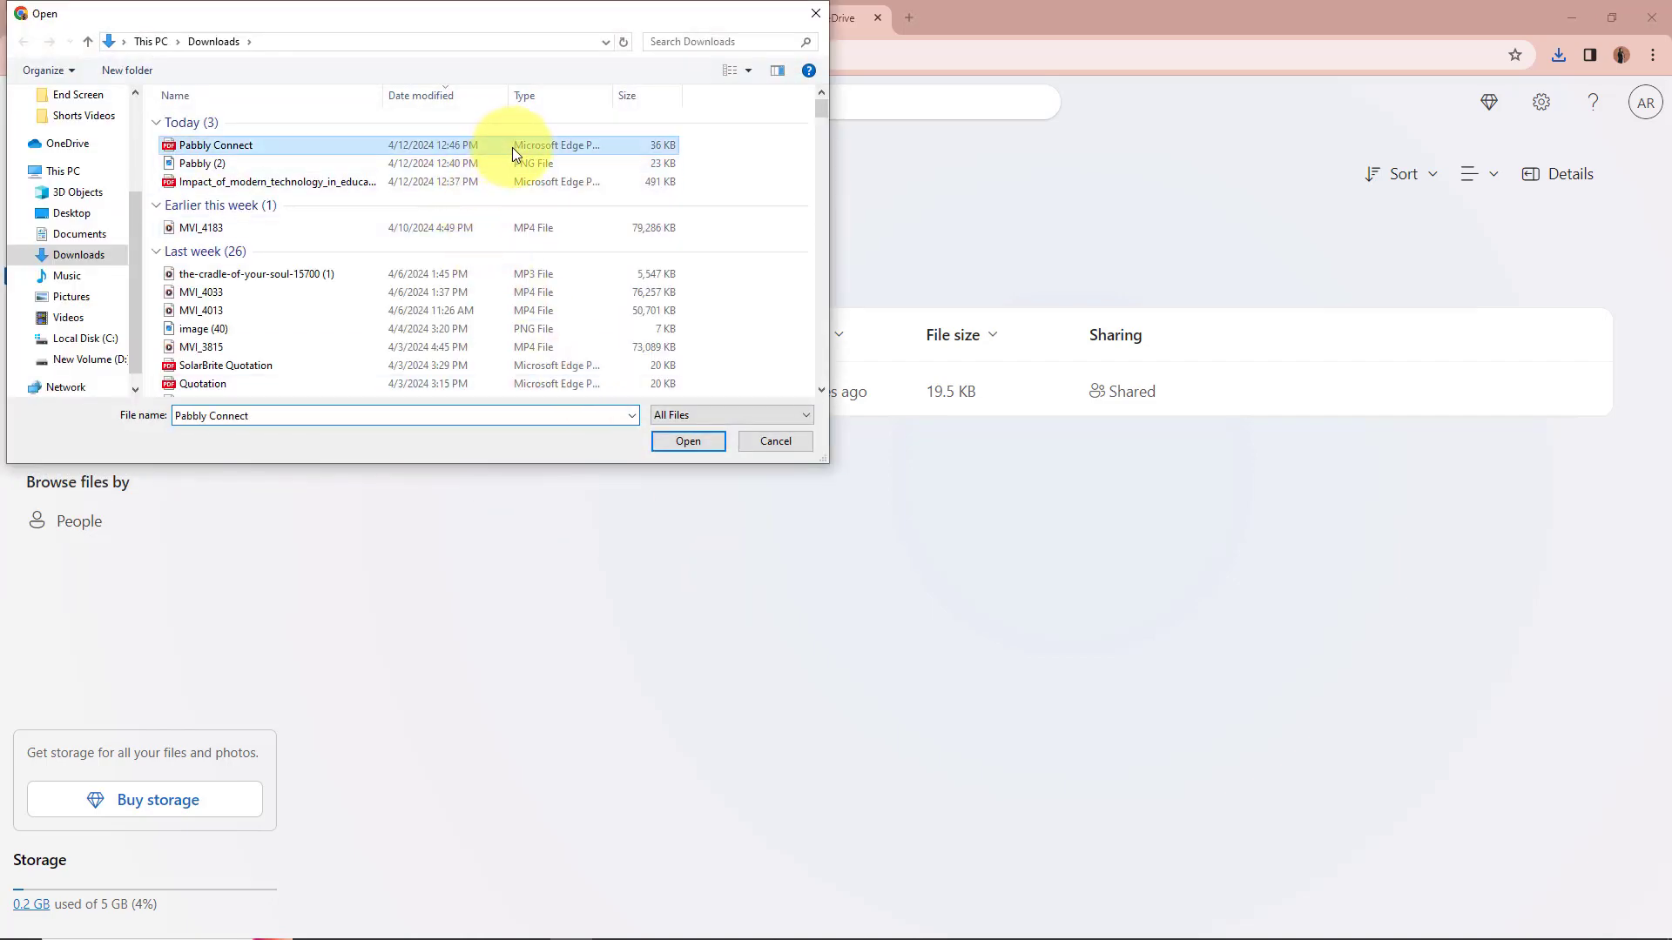
left_click(690, 443)
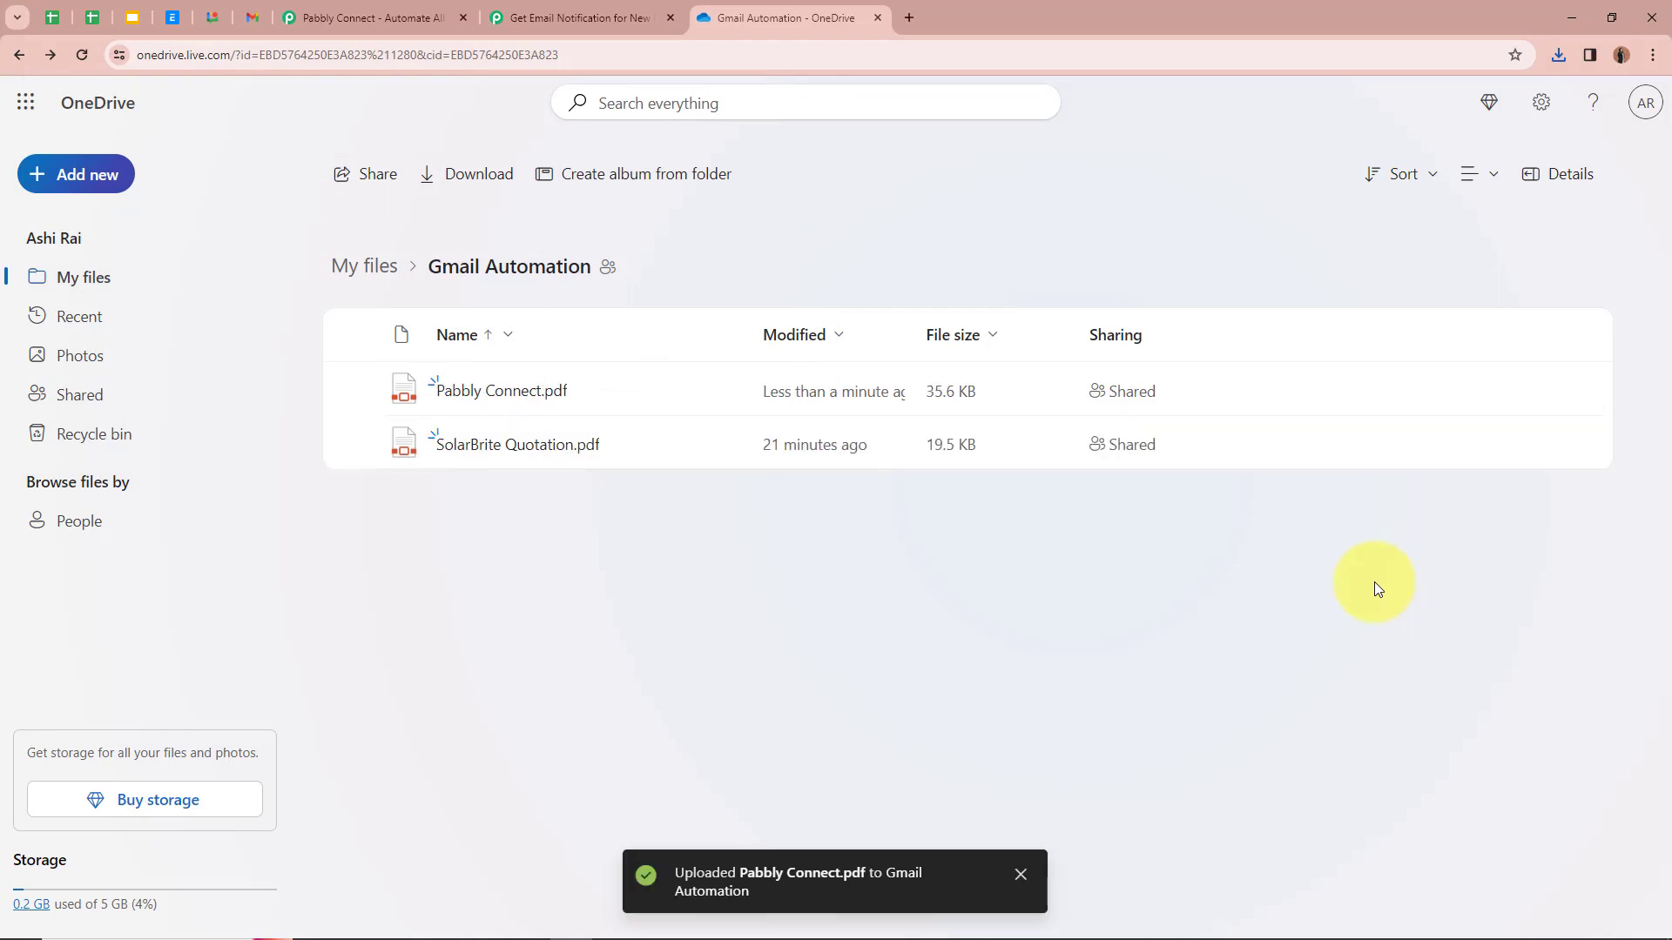
left_click(527, 393)
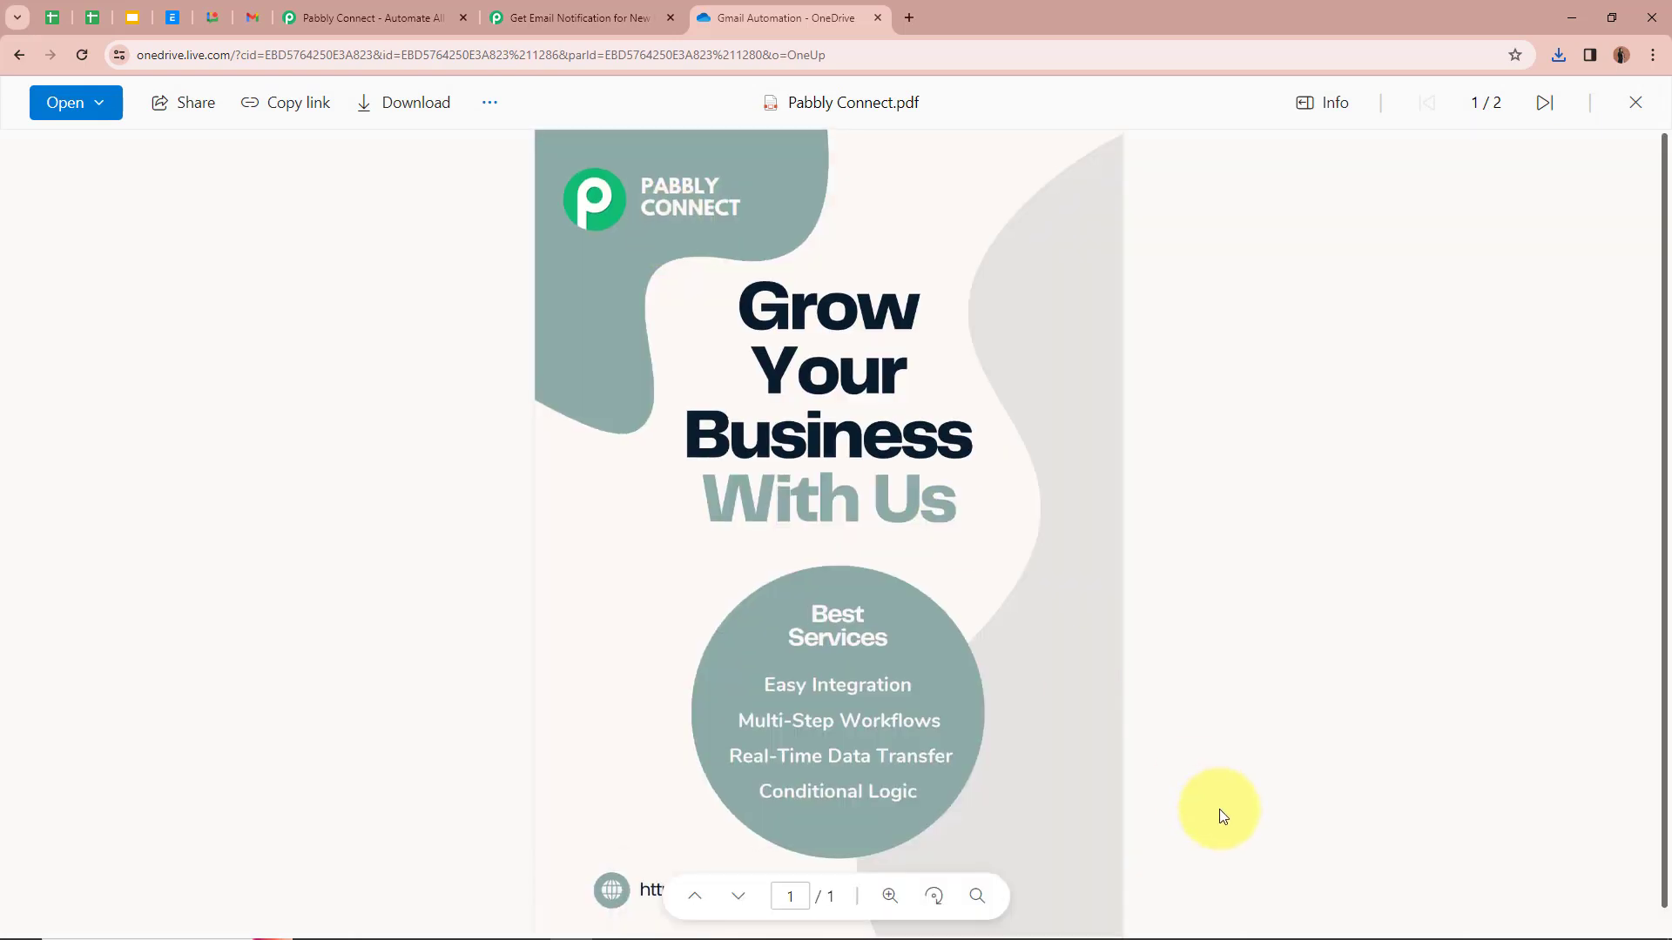
scroll(1219, 810, "down", 1)
scroll(1221, 816, "up", 1)
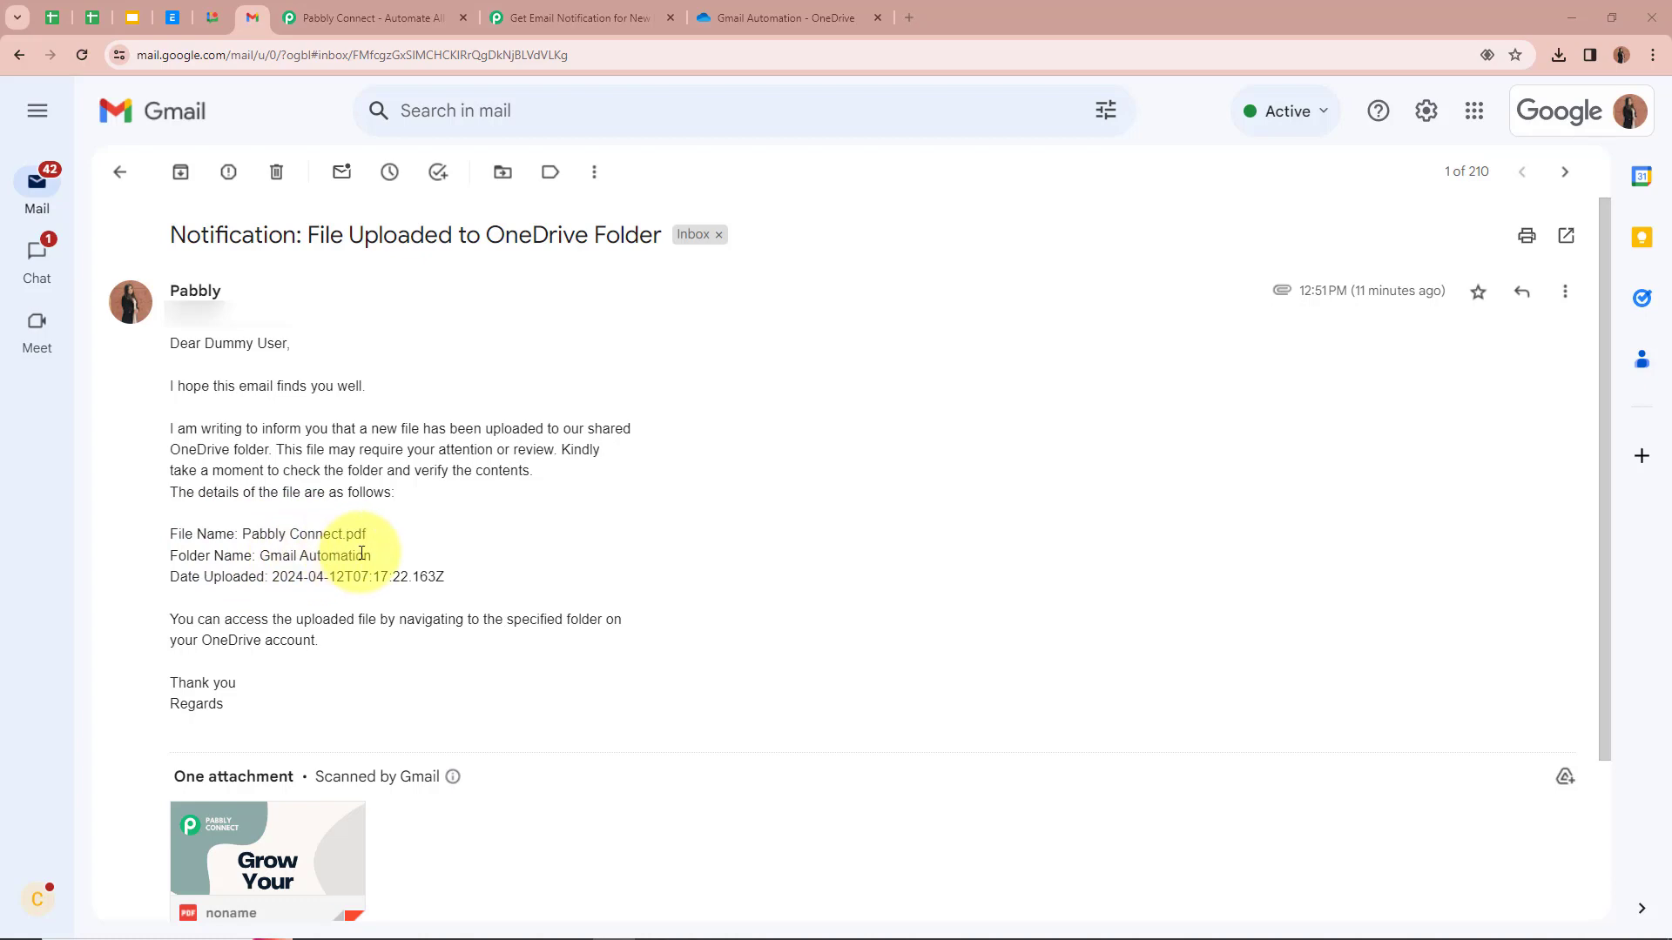
Step: Preview the Pabbly Connect flyer attached to the live notification, then return to the workflow
scroll(405, 577, "down", 3)
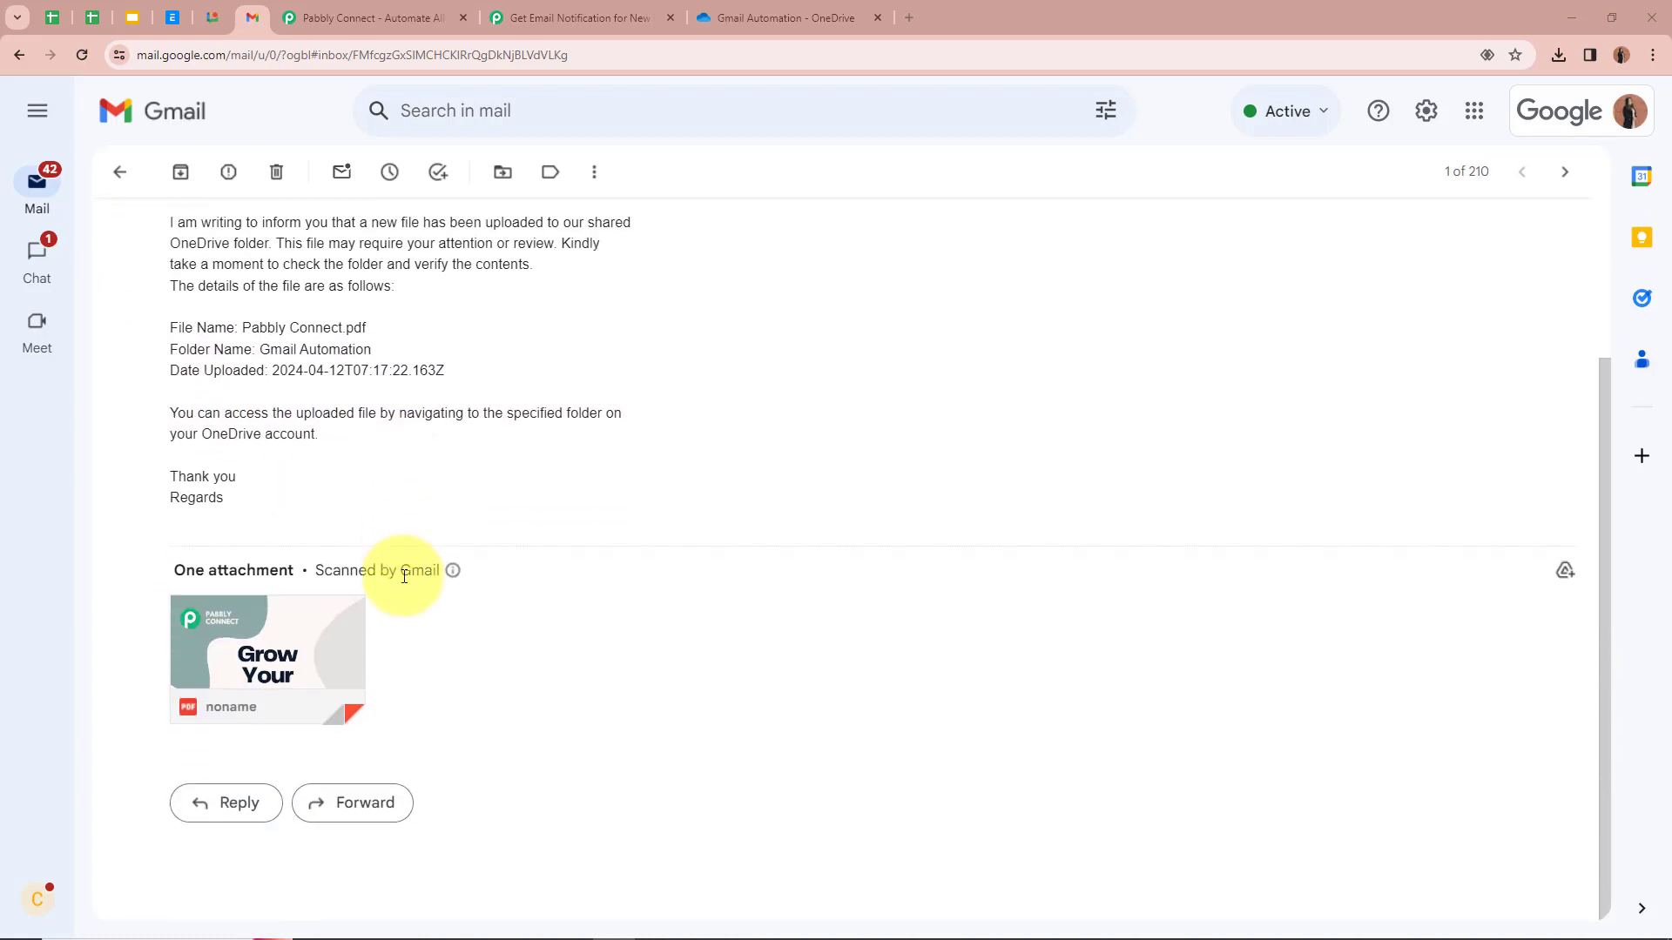
left_click(295, 648)
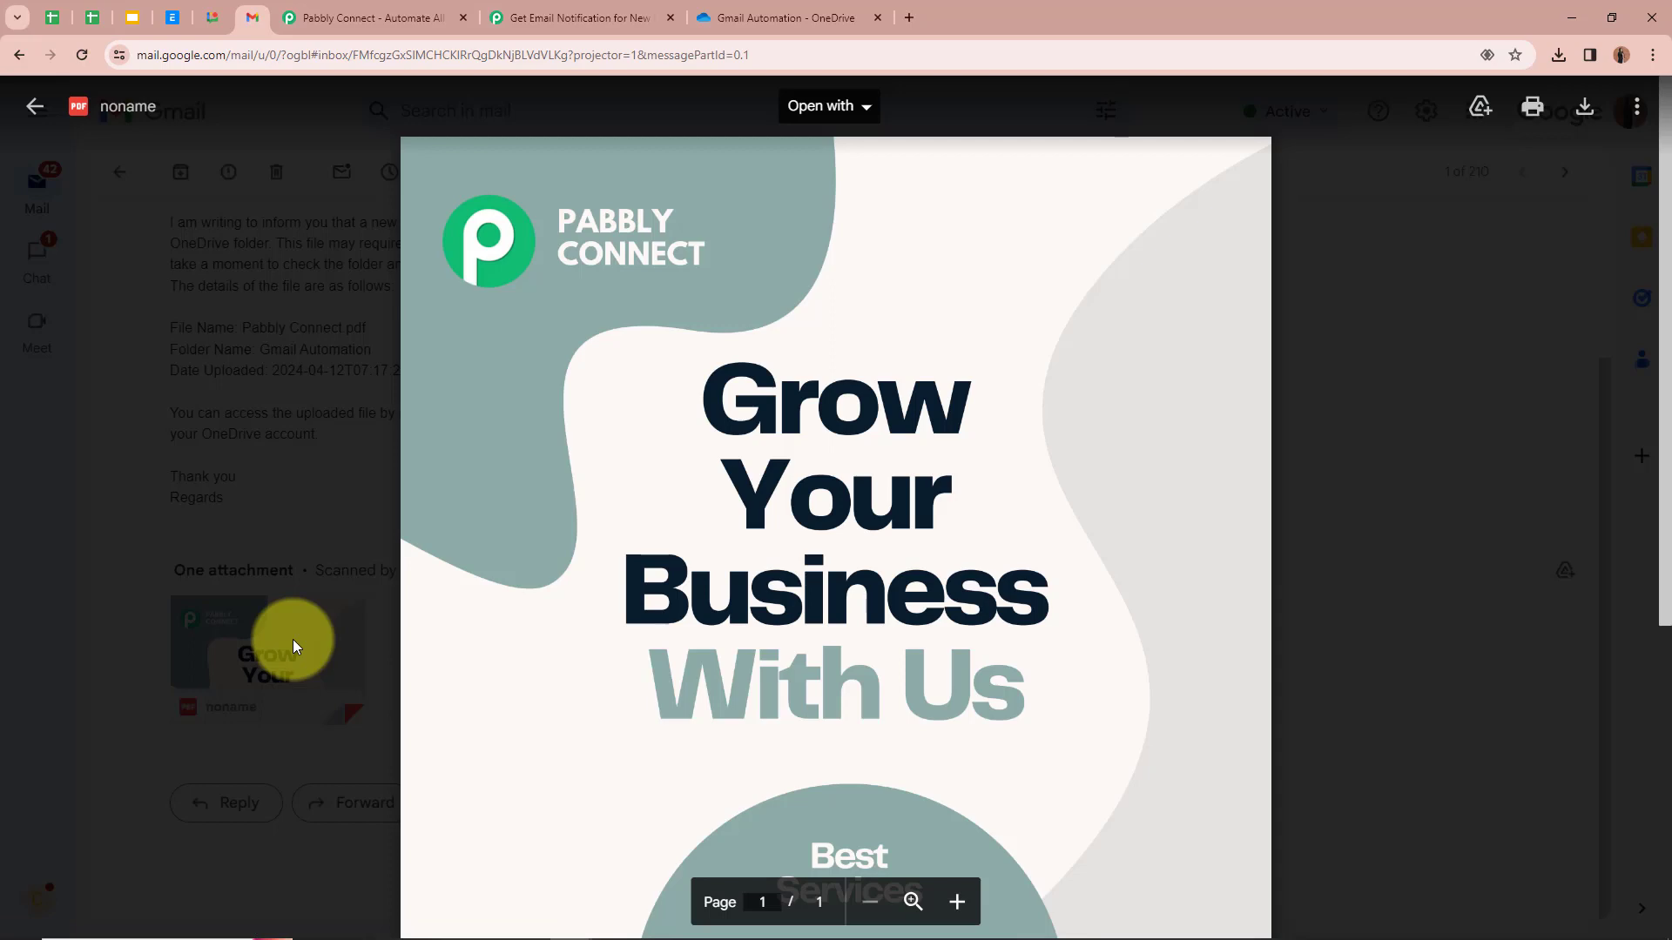
scroll(1083, 552, "down", 2)
scroll(1132, 557, "up", 2)
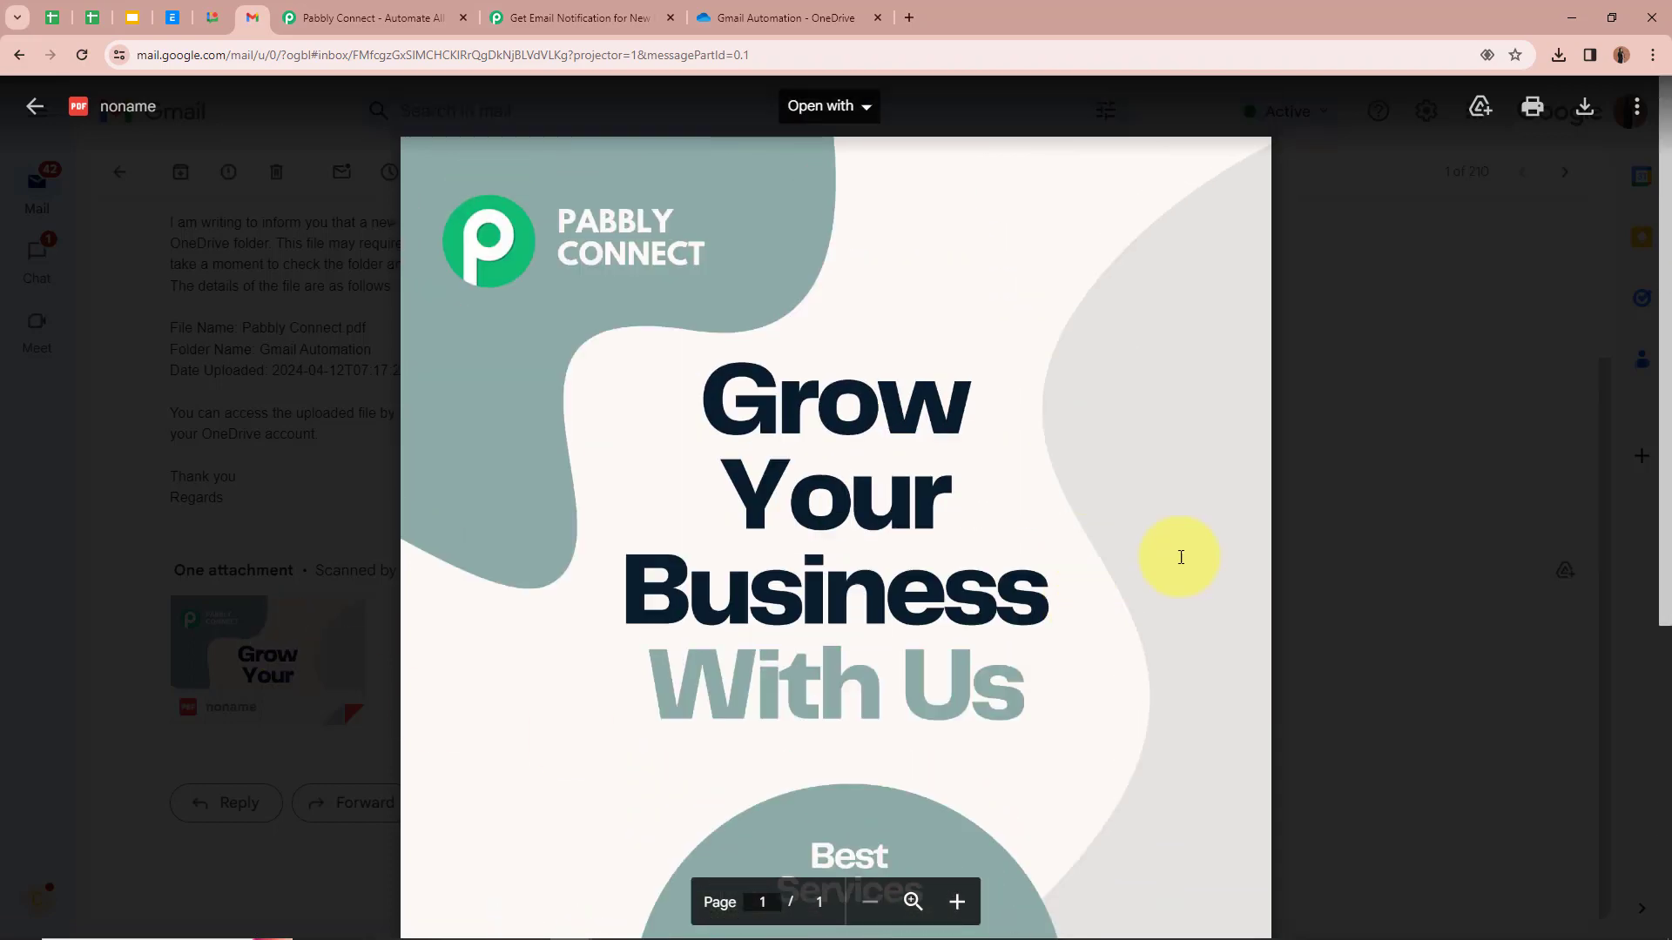
left_click(1442, 540)
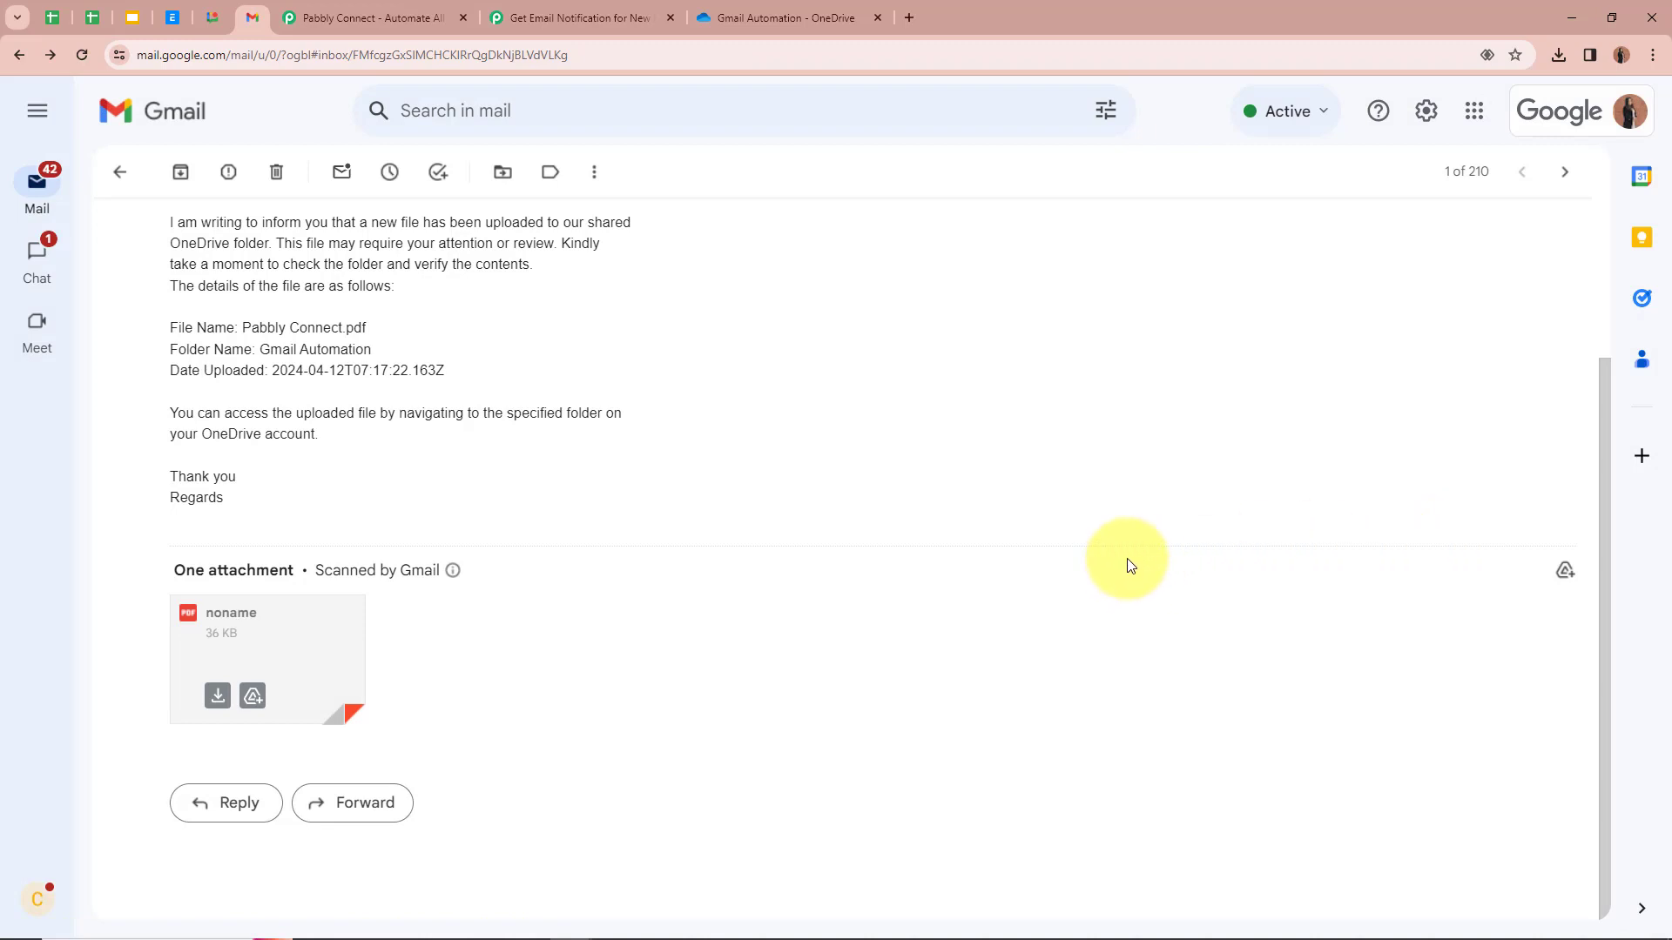
left_click(620, 19)
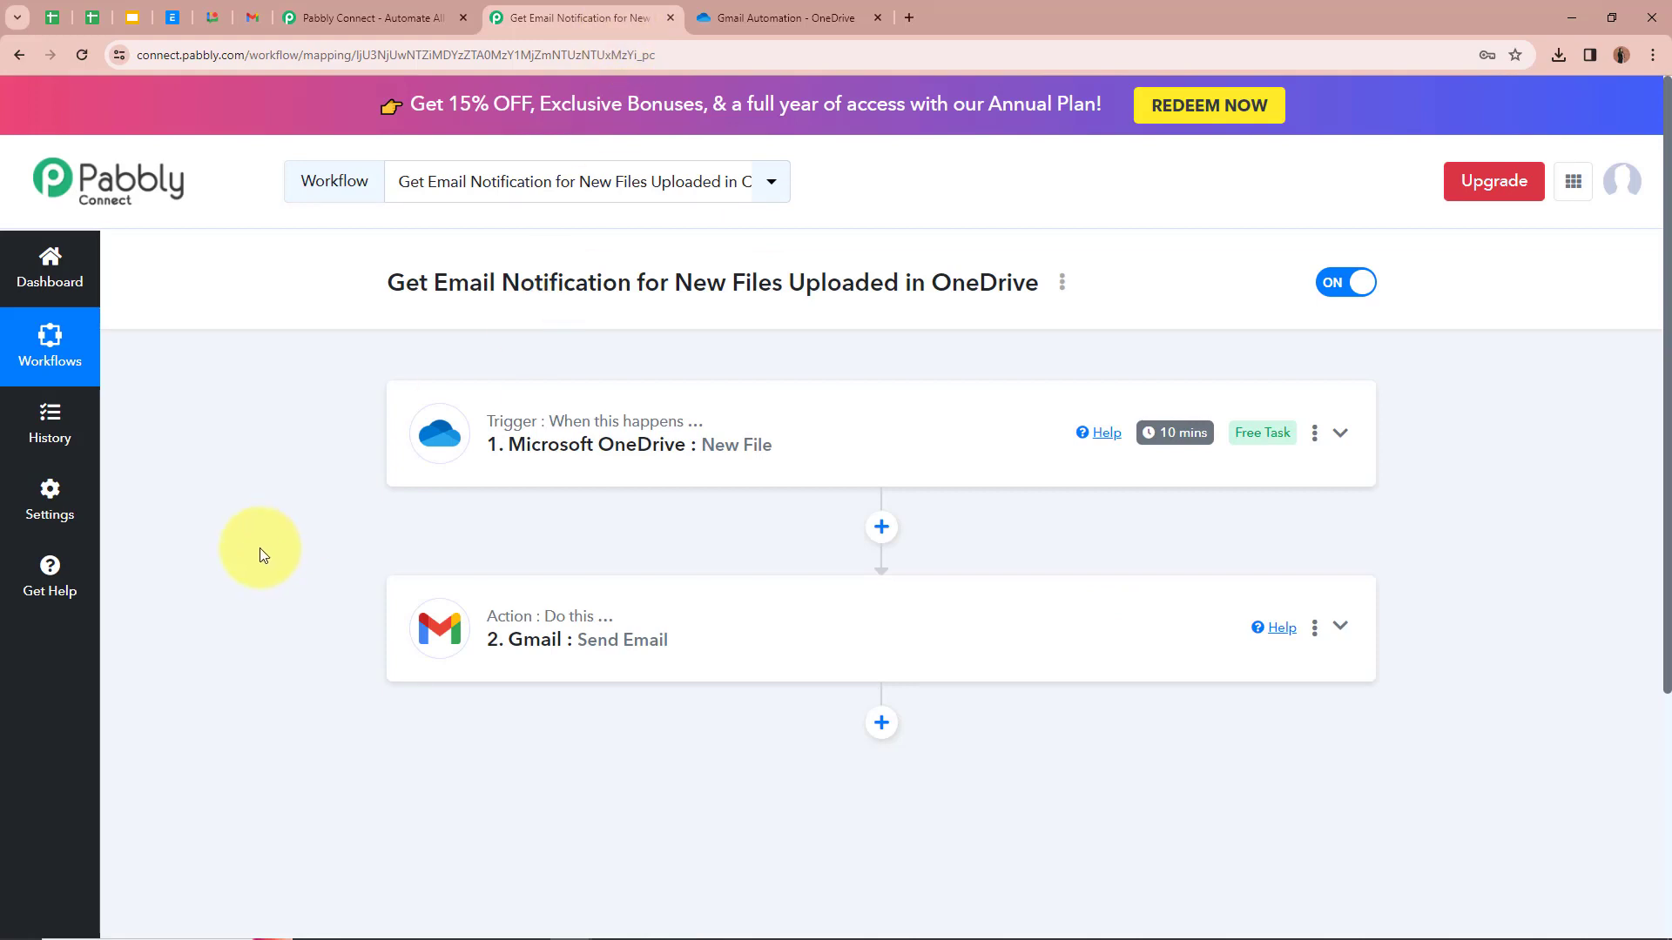